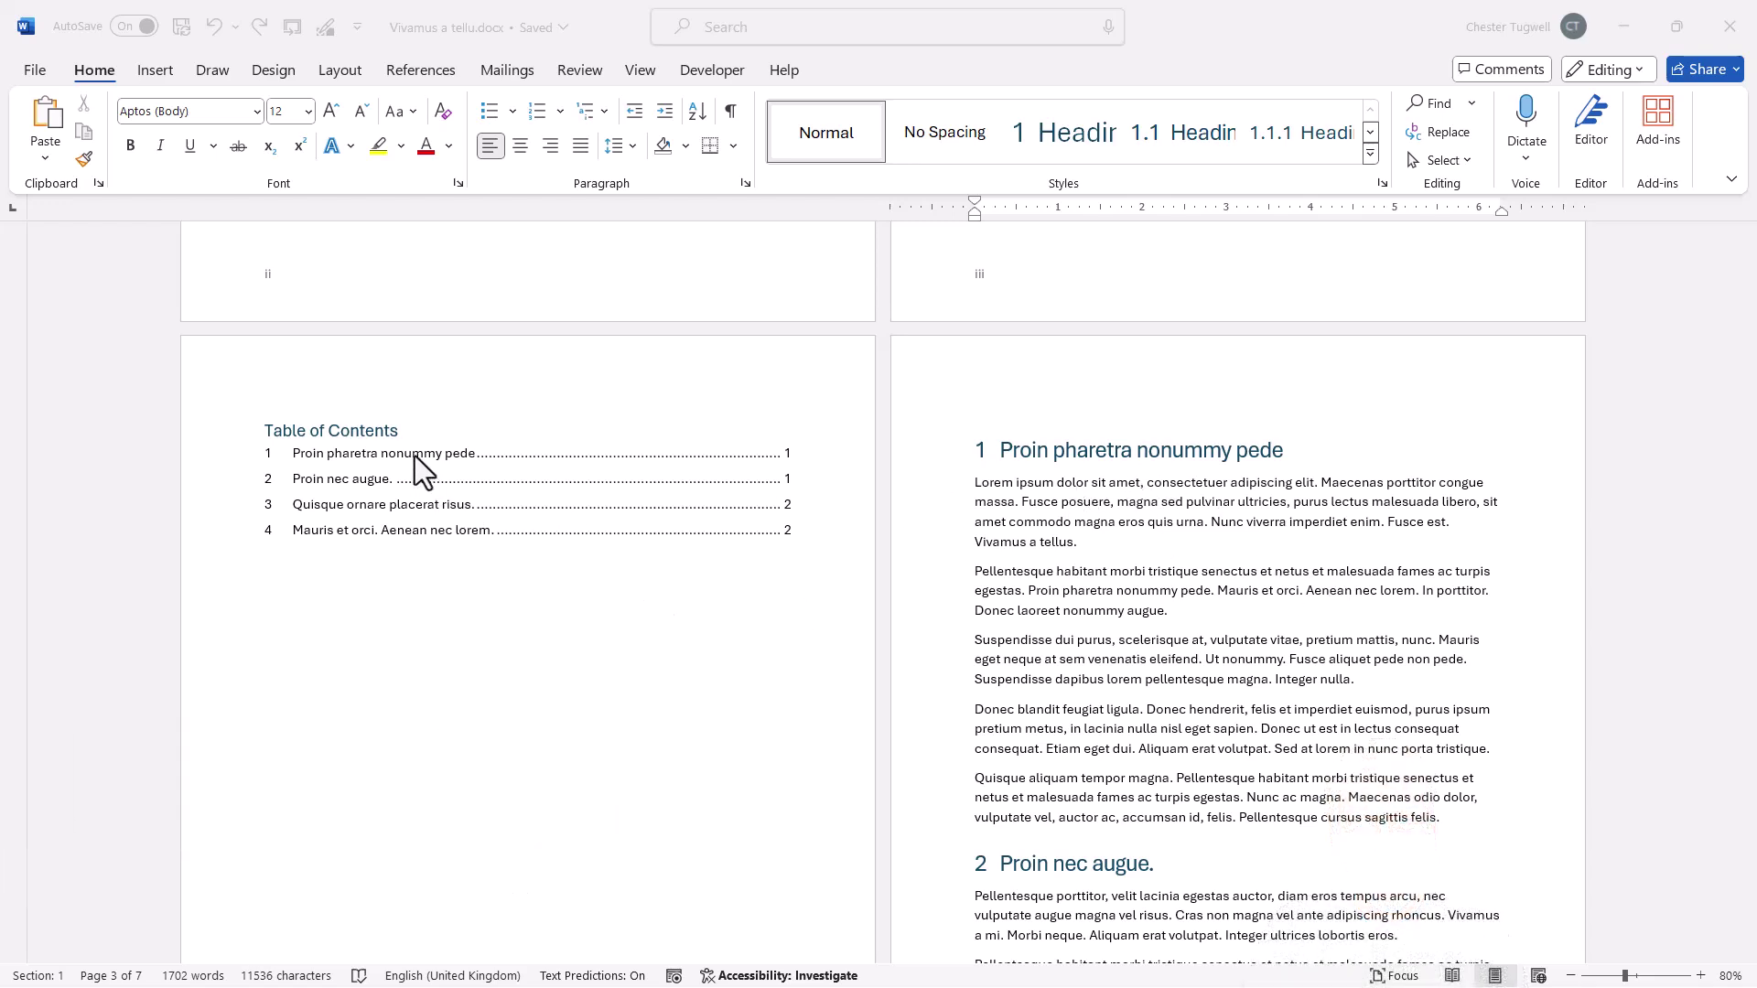
Step: Go from the first chapter heading back up to the title page and plain Acknowledgements heading
{"action": "left_click", "coordinate": [1087, 452]}
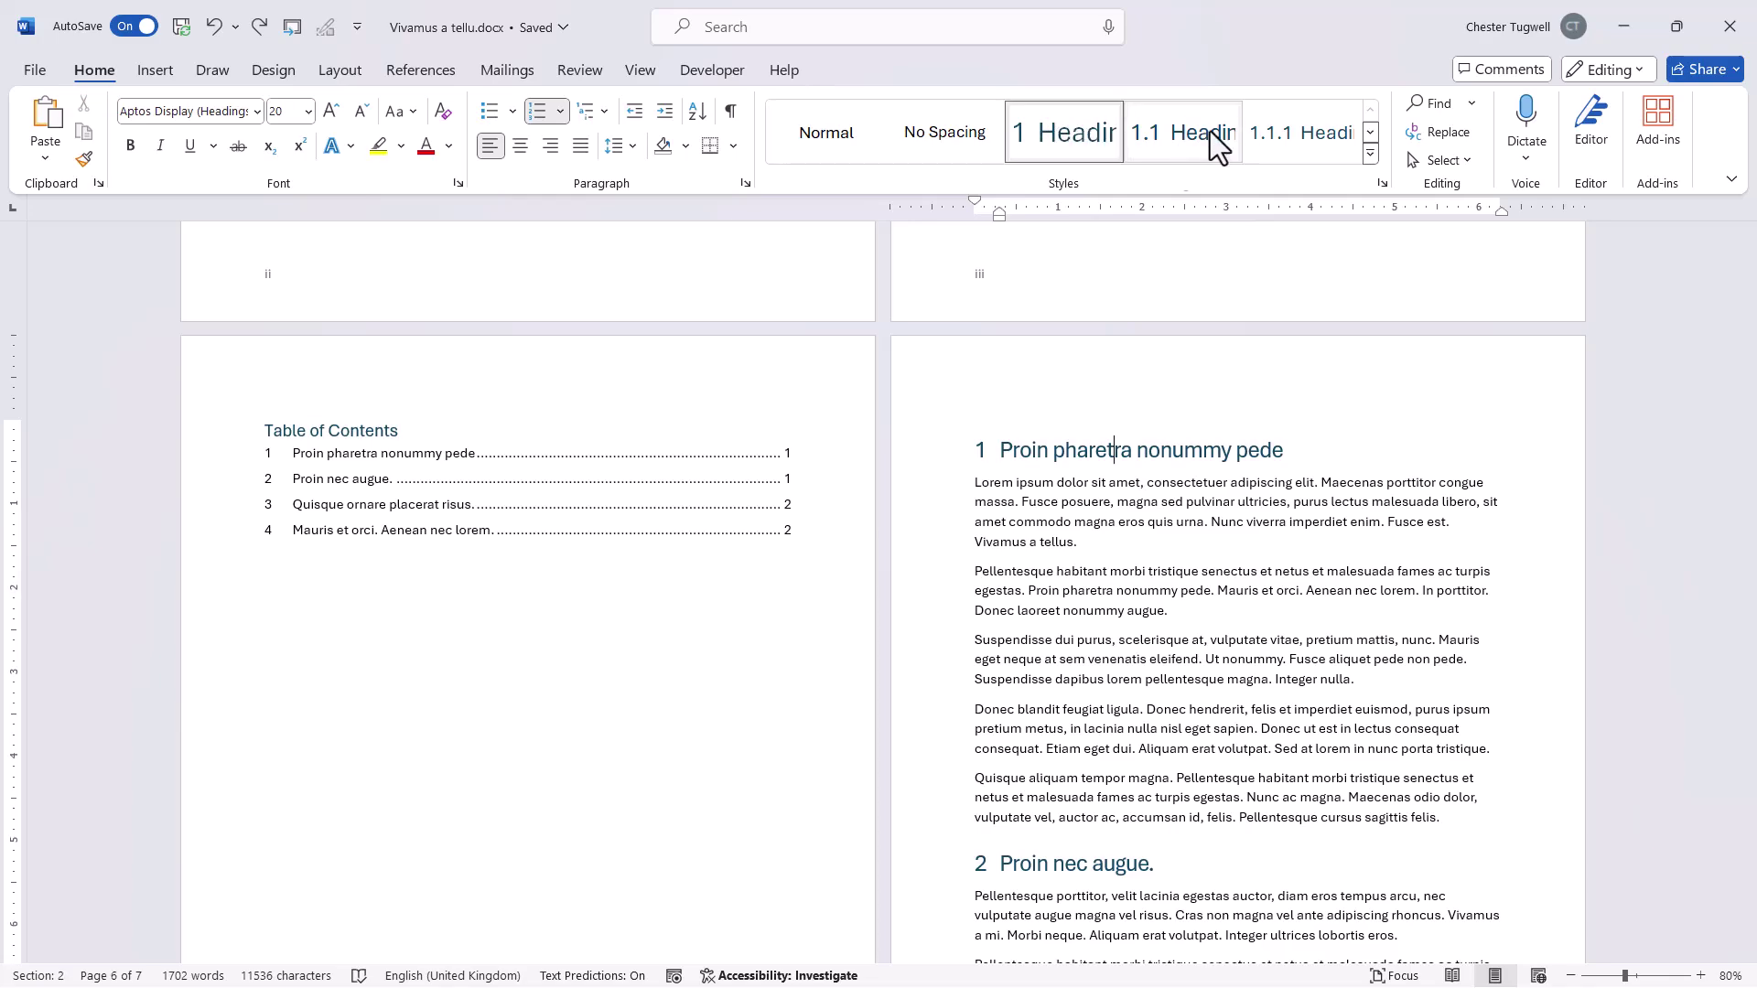
{"action": "scroll", "coordinate": [767, 522], "scroll_direction": "up", "scroll_amount": 6}
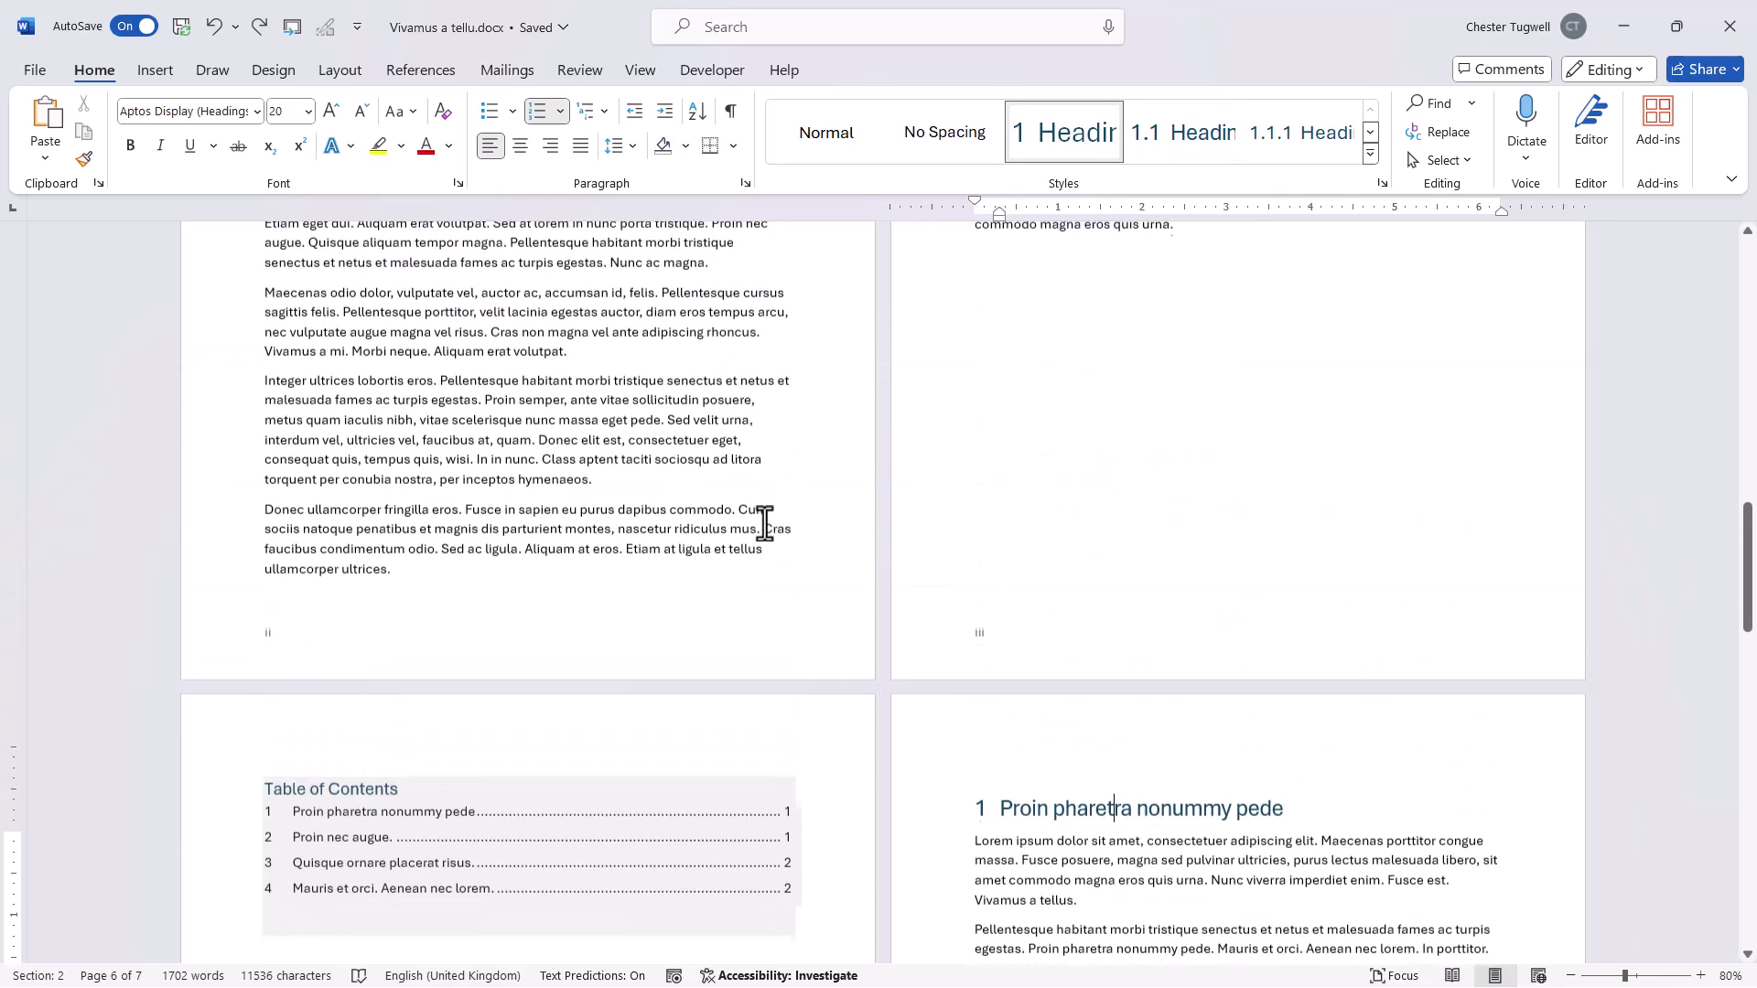
{"action": "scroll", "coordinate": [765, 522], "scroll_direction": "up", "scroll_amount": 8}
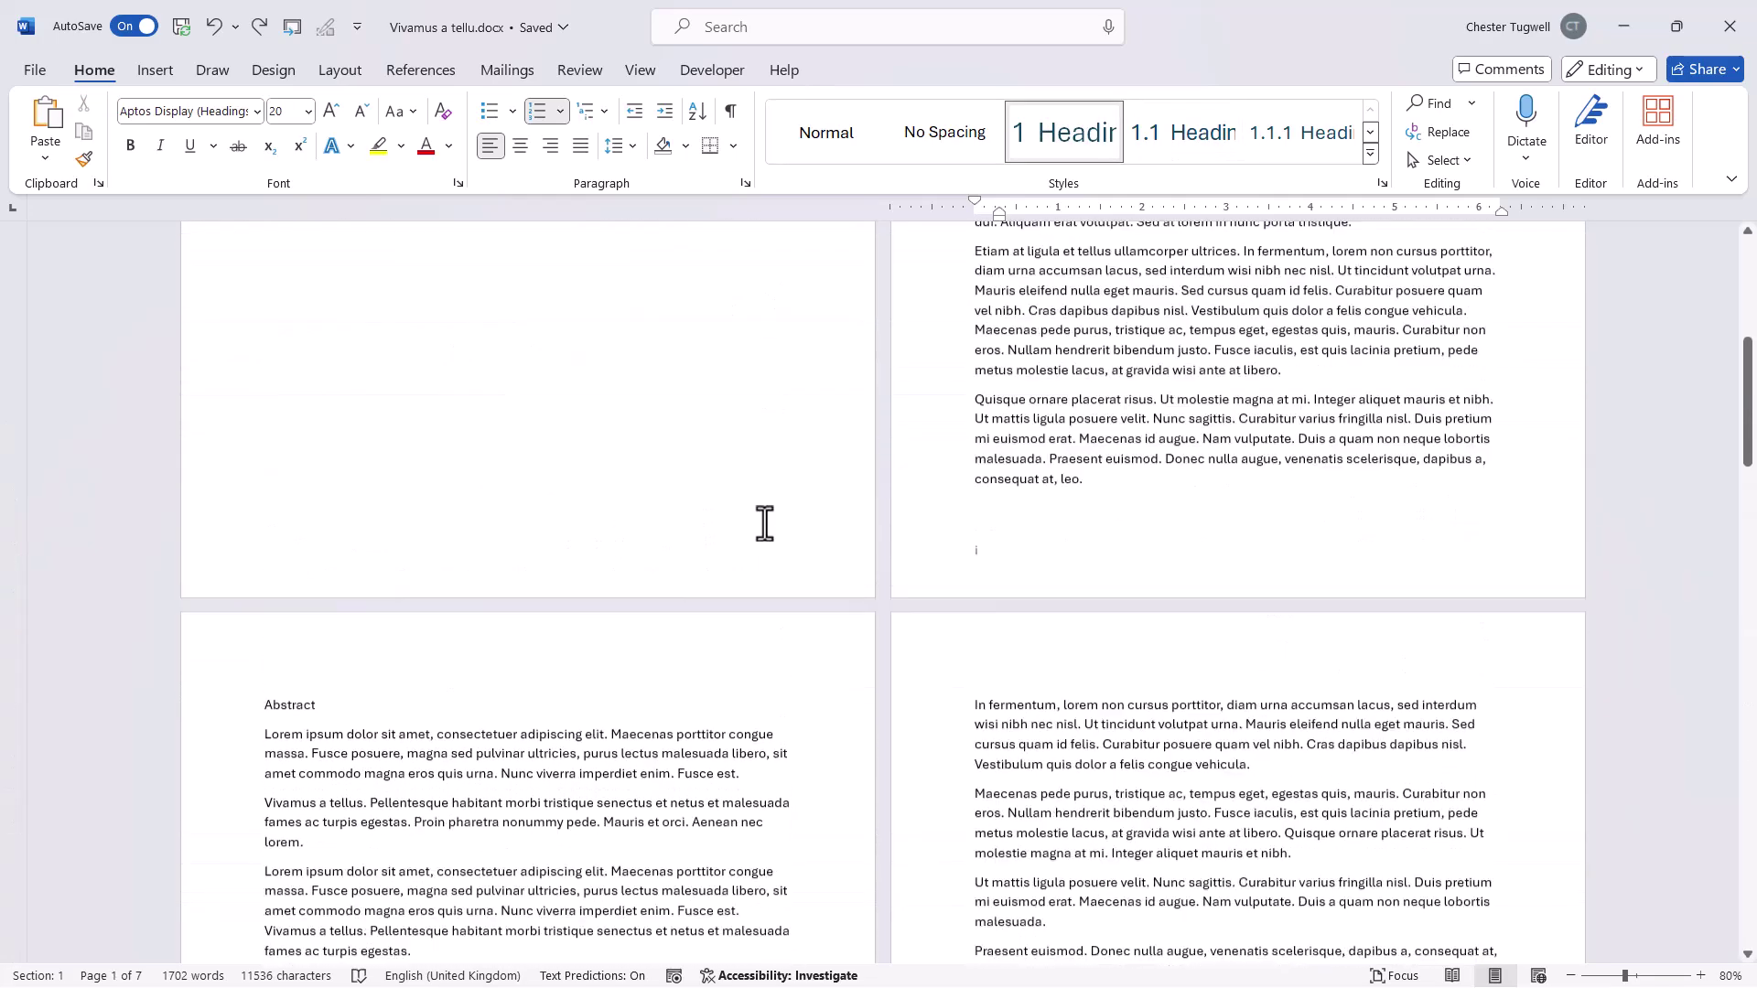
{"action": "scroll", "coordinate": [765, 522], "scroll_direction": "up", "scroll_amount": 4}
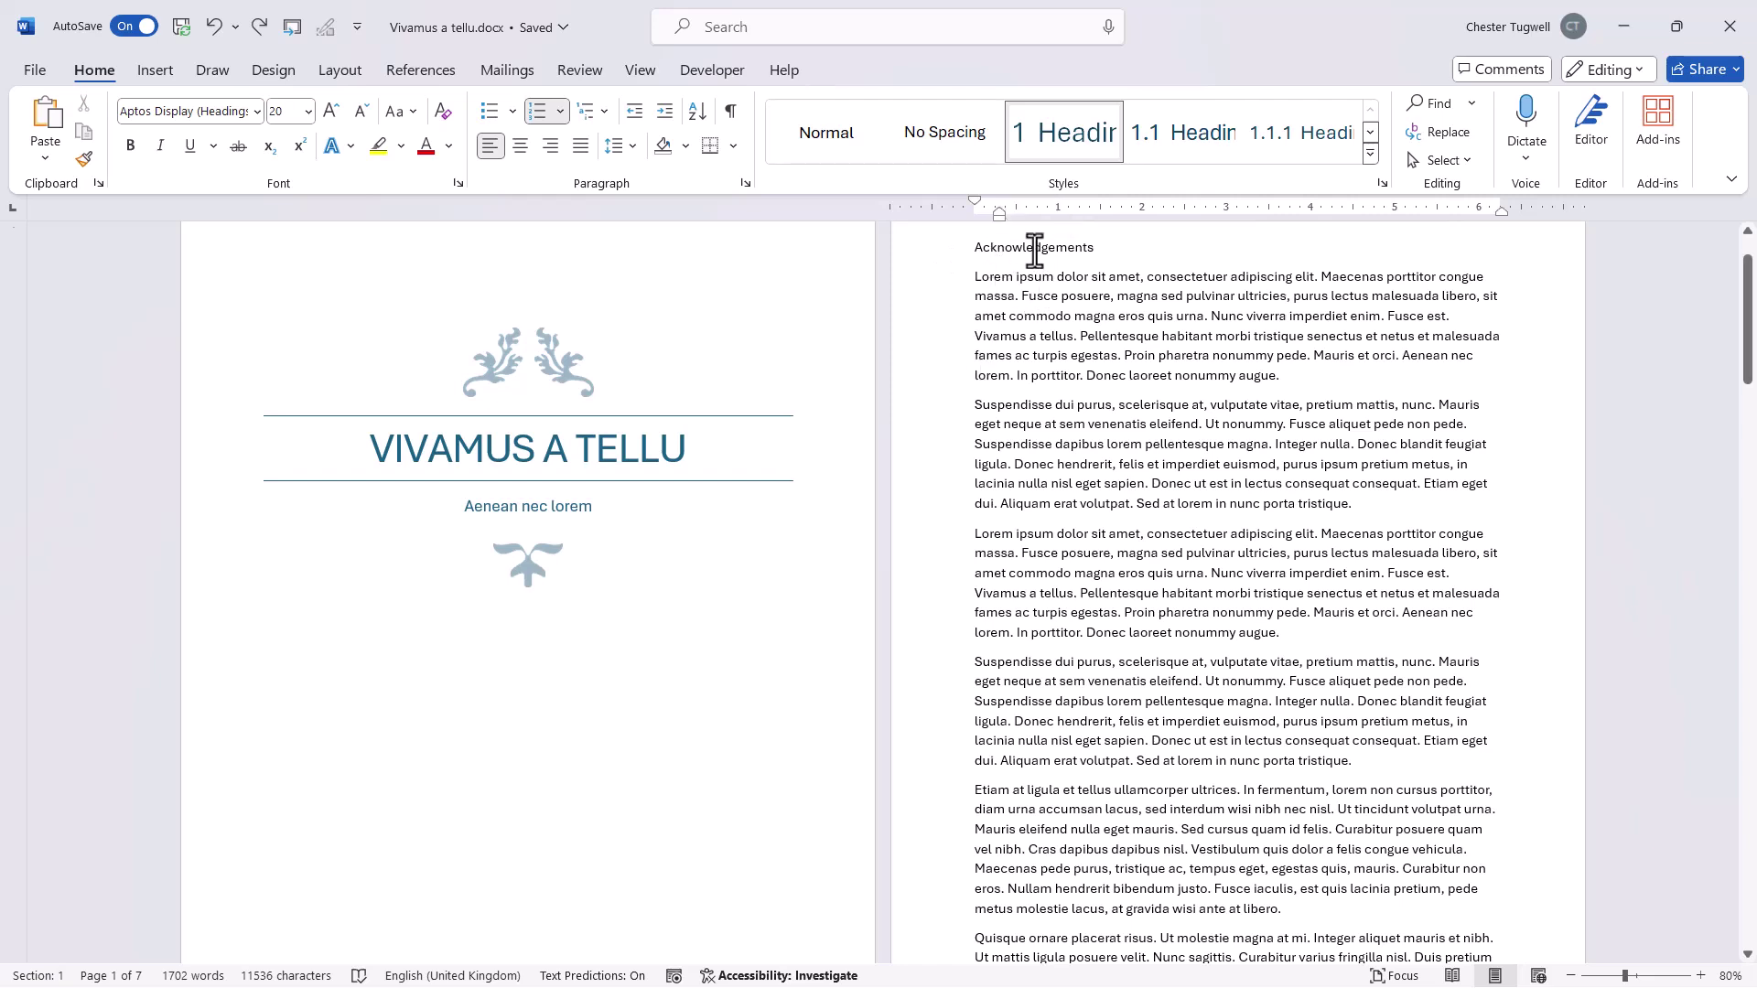
Step: Apply Heading 1 to the Acknowledgements and Abstract lines, numbering them 1 and 2
{"action": "left_click", "coordinate": [1065, 146]}
{"action": "scroll", "coordinate": [1029, 622], "scroll_direction": "down", "scroll_amount": 1}
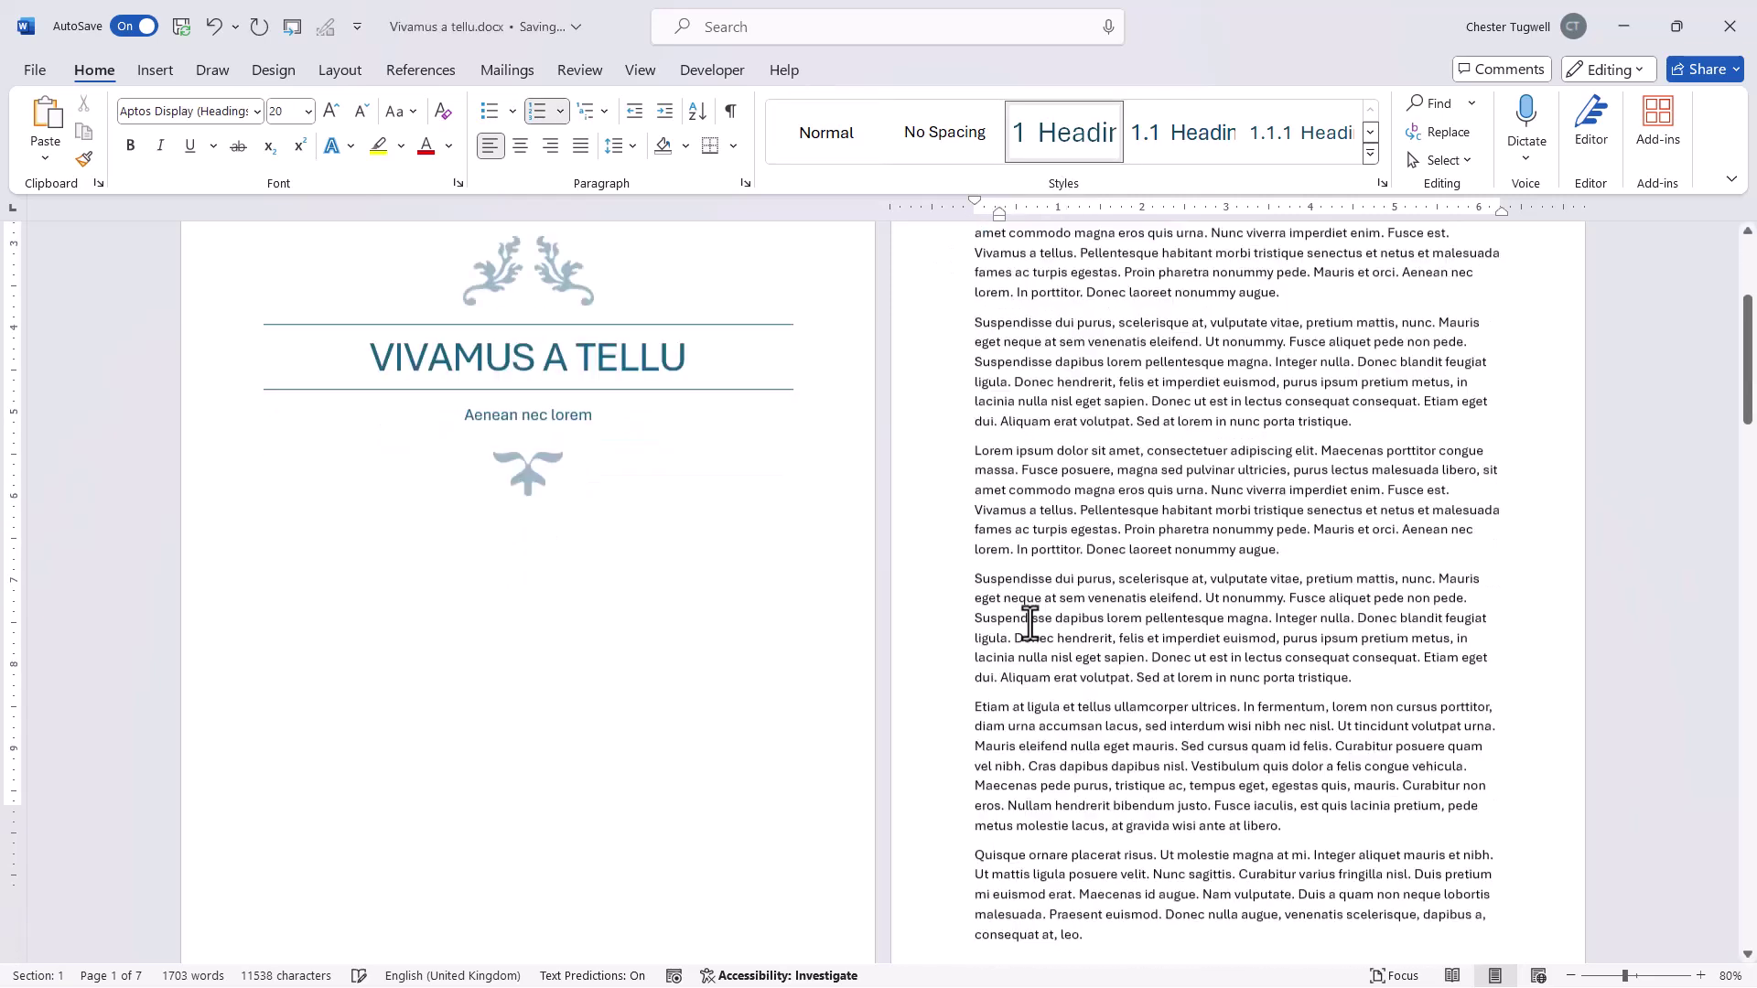
{"action": "scroll", "coordinate": [1030, 622], "scroll_direction": "down", "scroll_amount": 6}
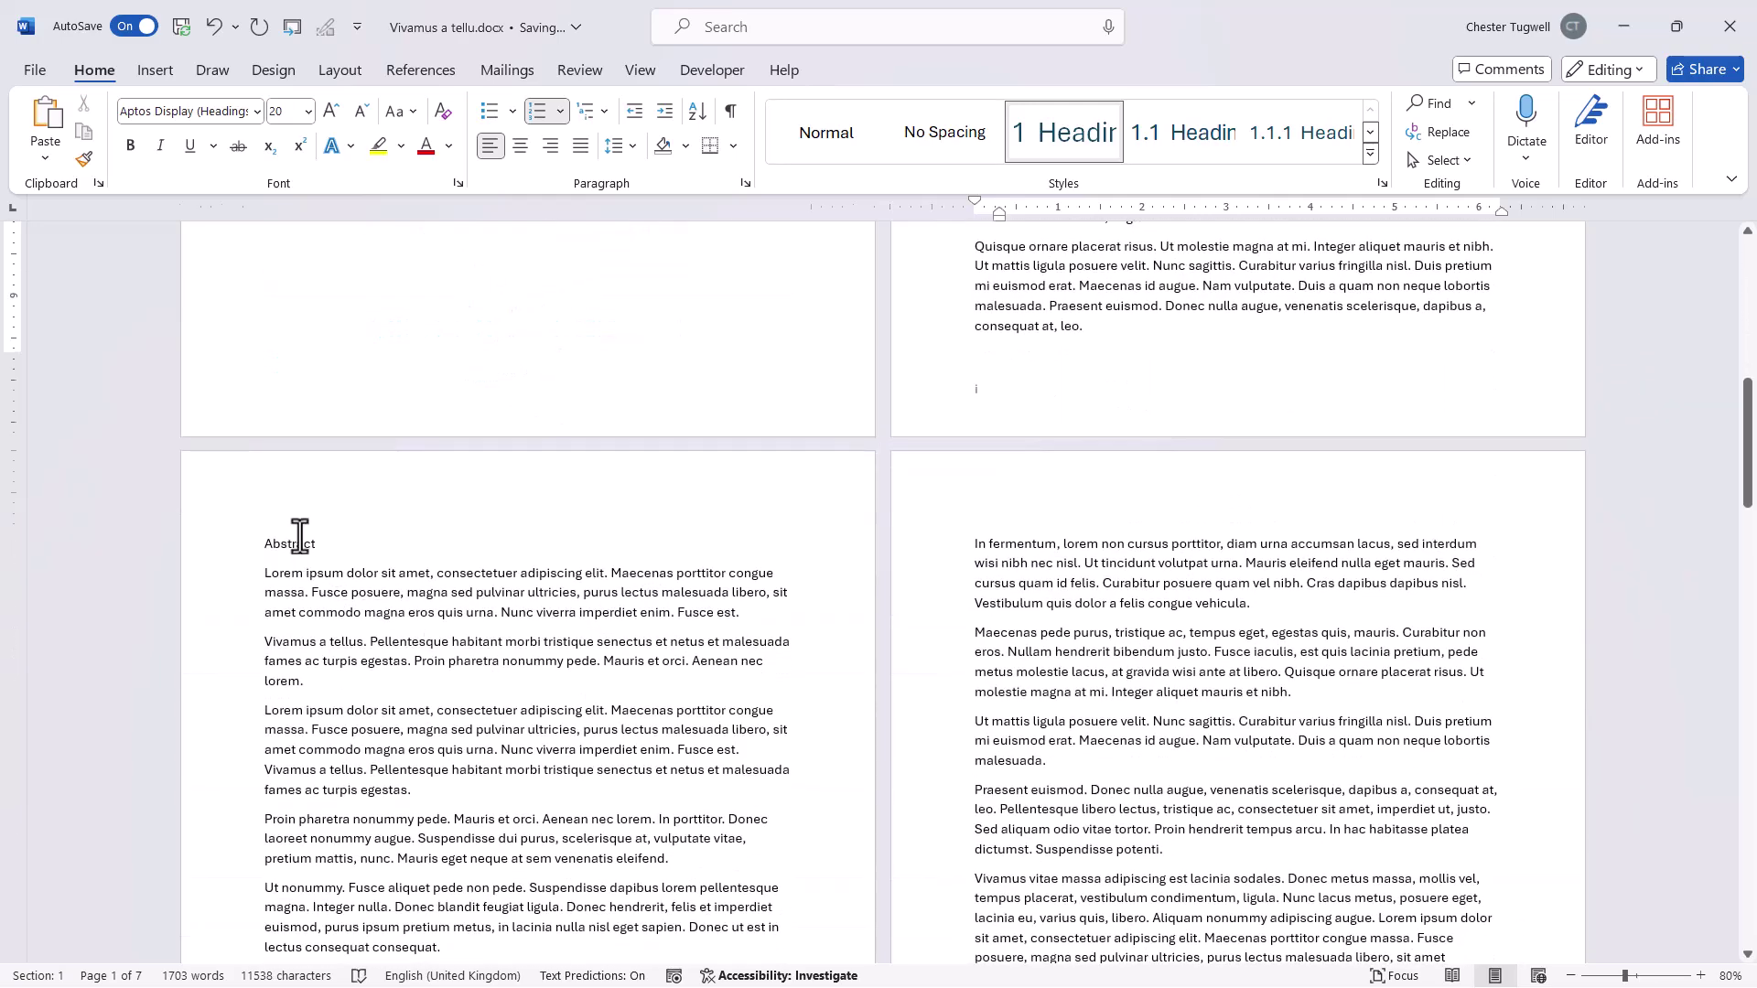
{"action": "left_click", "coordinate": [300, 542]}
{"action": "left_click", "coordinate": [1061, 137]}
{"action": "scroll", "coordinate": [839, 582], "scroll_direction": "down", "scroll_amount": 1}
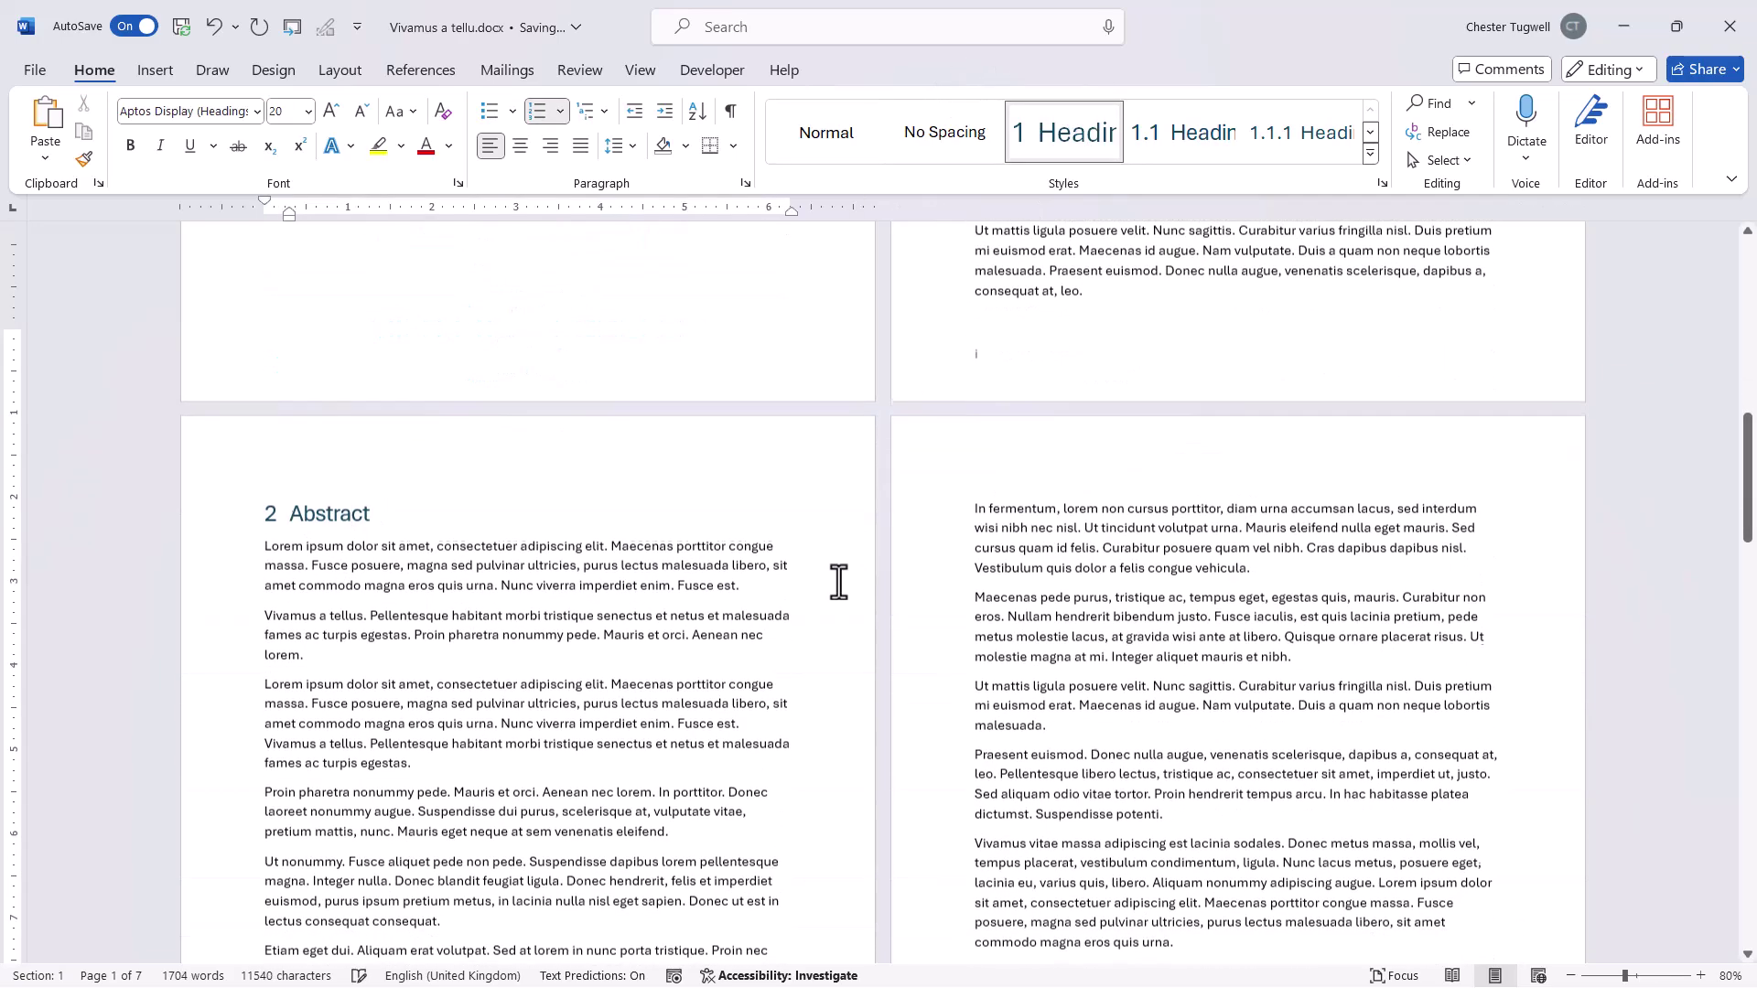
{"action": "scroll", "coordinate": [839, 582], "scroll_direction": "down", "scroll_amount": 9}
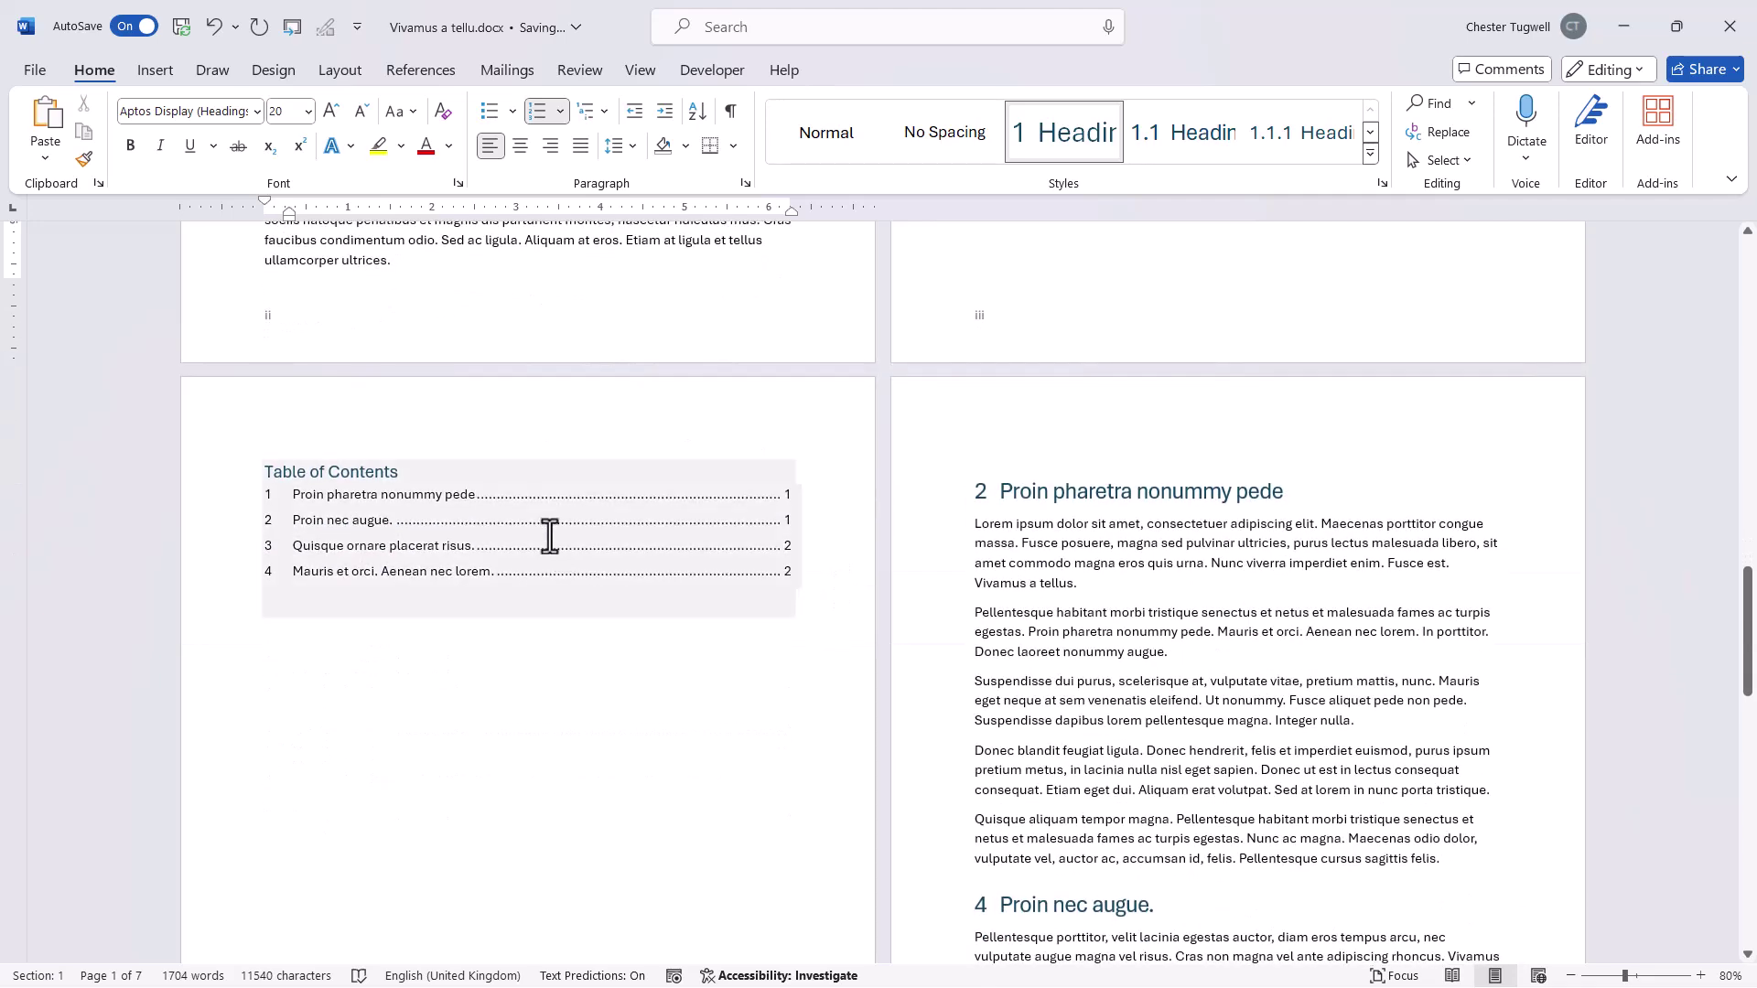
Step: Update the entire table of contents so it adds Acknowledgements and Abstract entries
{"action": "right_click", "coordinate": [549, 536]}
{"action": "left_click", "coordinate": [627, 726]}
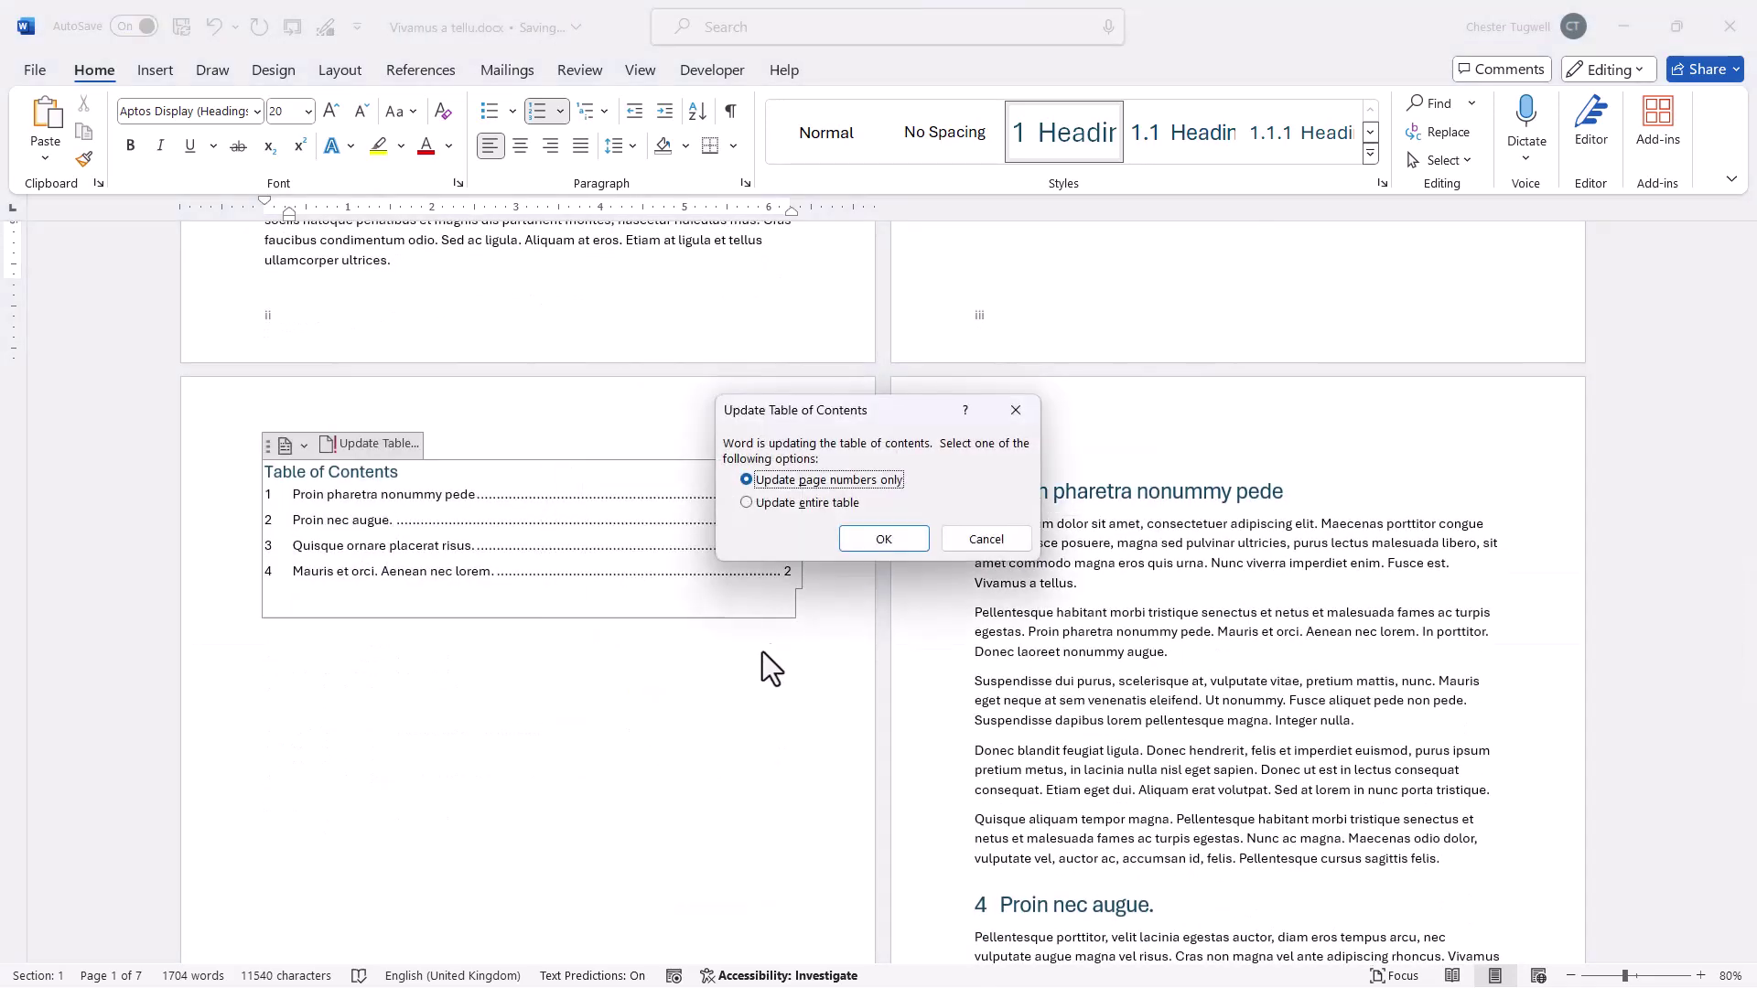
{"action": "left_click", "coordinate": [783, 503]}
{"action": "left_click", "coordinate": [888, 539]}
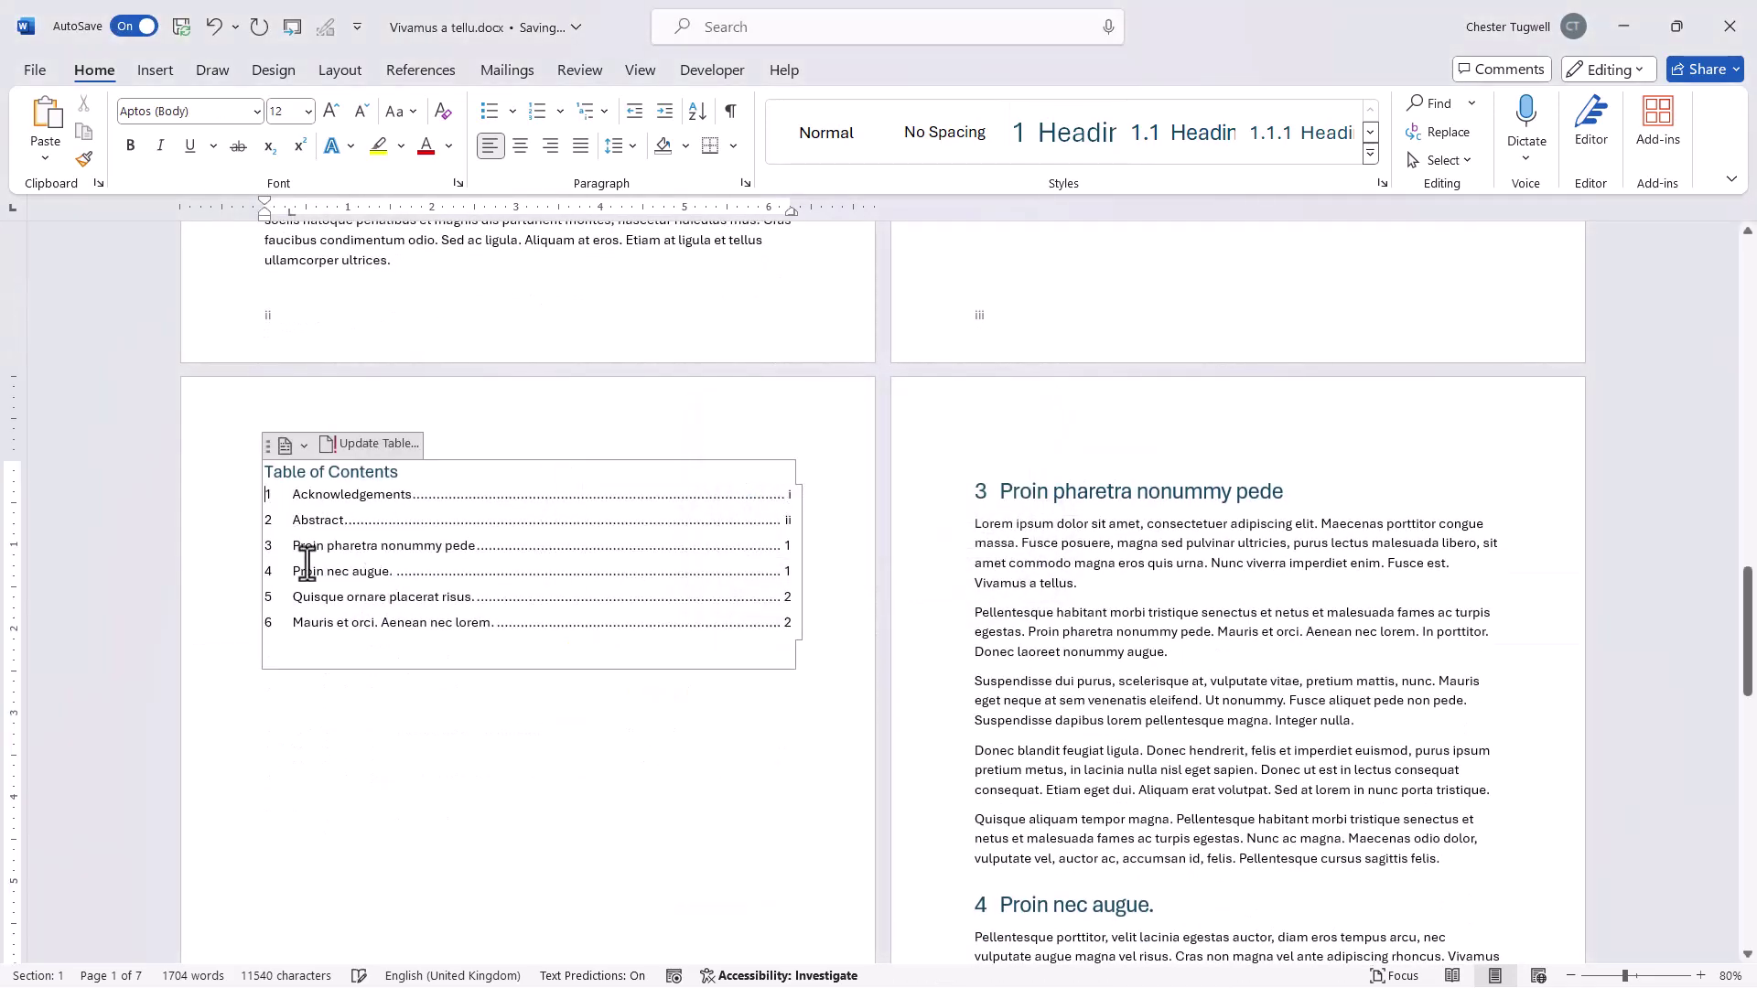
{"action": "scroll", "coordinate": [1116, 517], "scroll_direction": "up", "scroll_amount": 10}
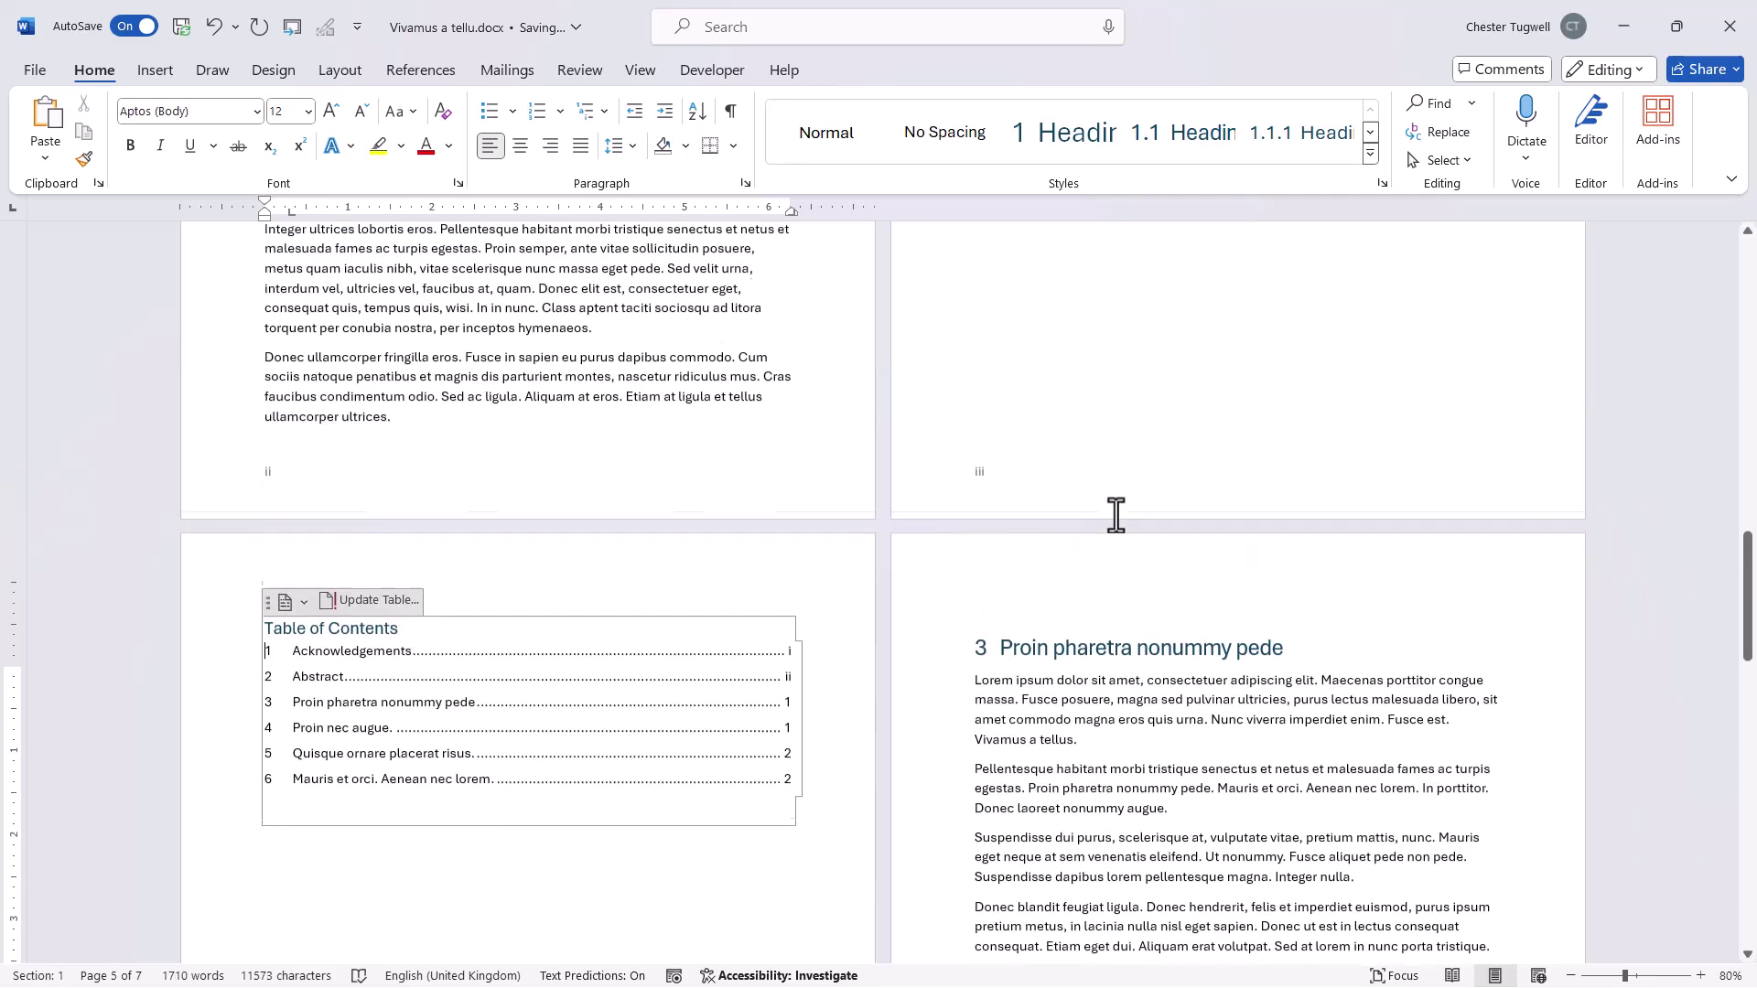
{"action": "scroll", "coordinate": [1105, 521], "scroll_direction": "up", "scroll_amount": 10}
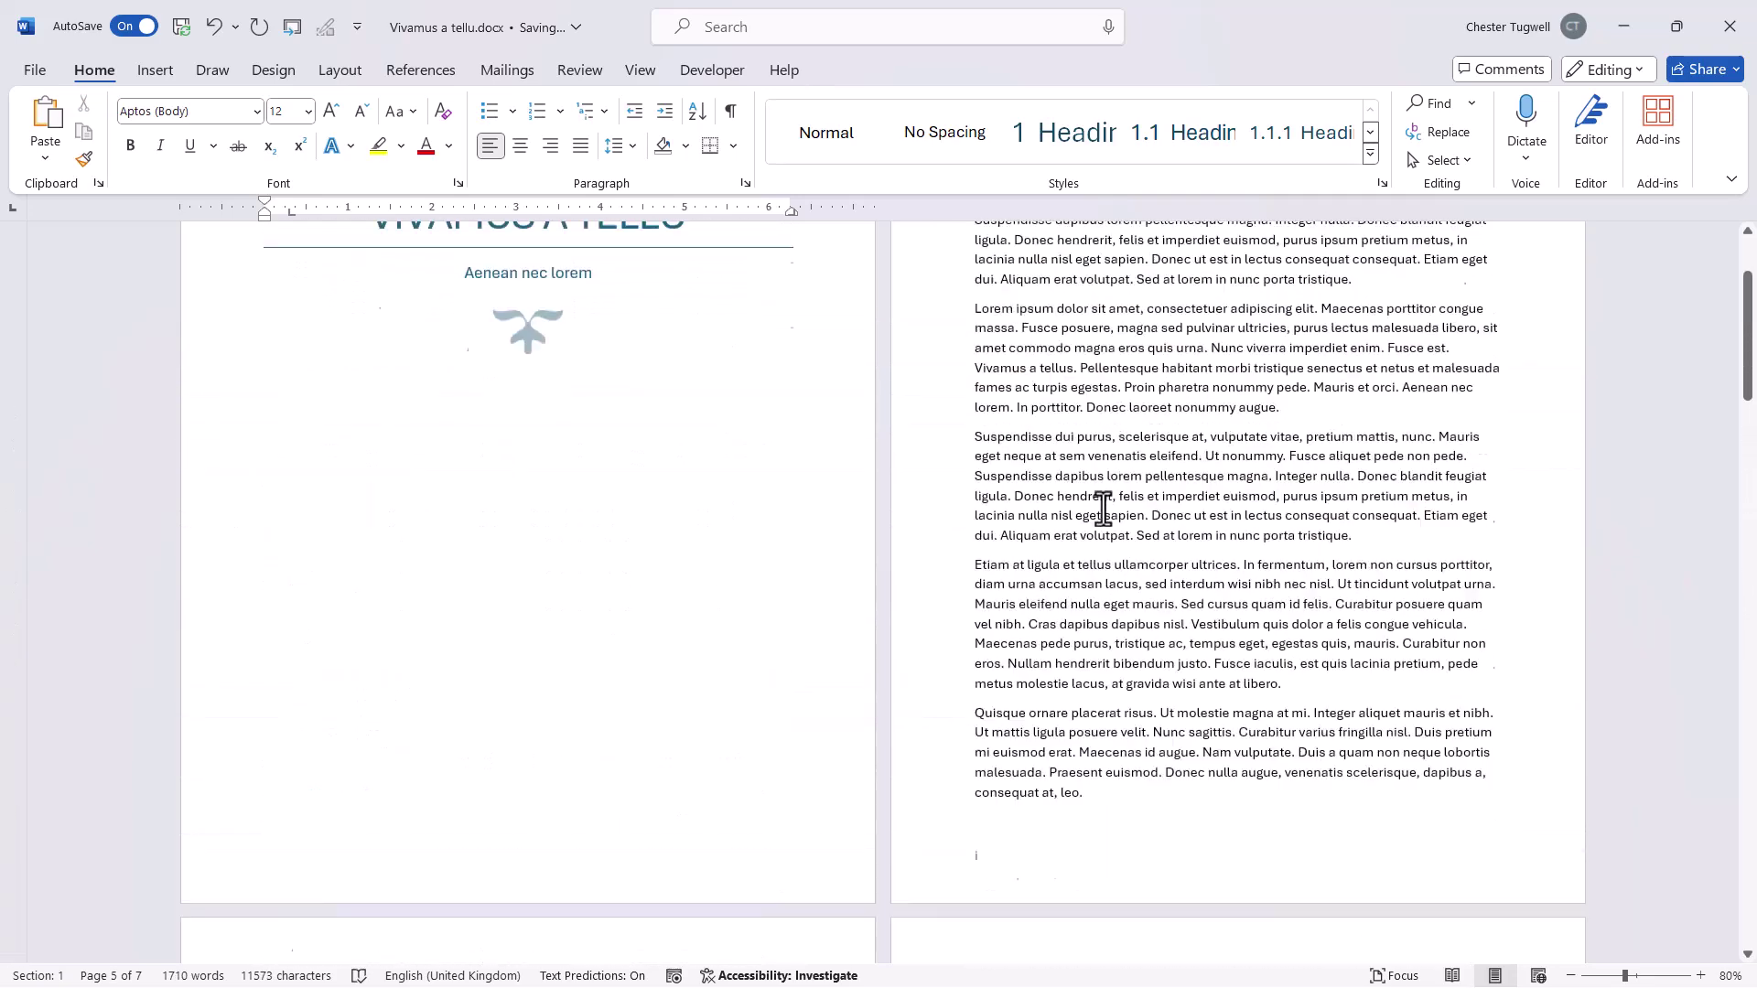
Step: Delete the heading numbers from Acknowledgements and Abstract with Backspace
{"action": "left_click", "coordinate": [1005, 336]}
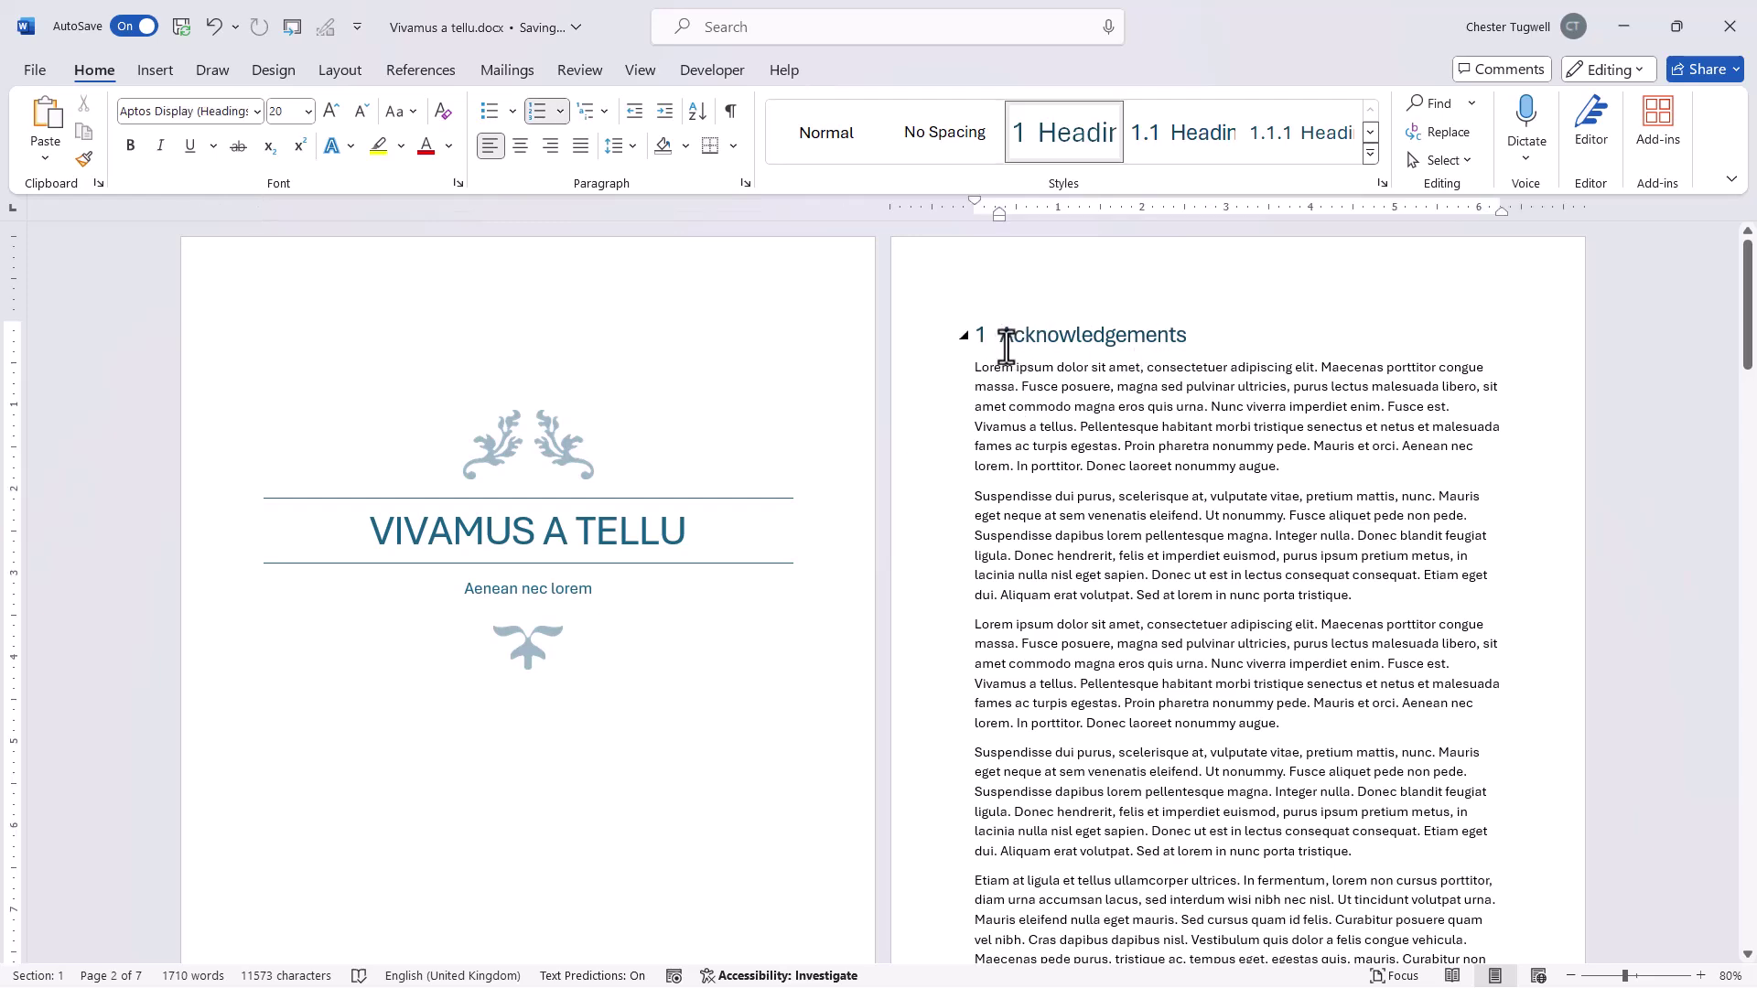
{"action": "key", "text": "BackSpace"}
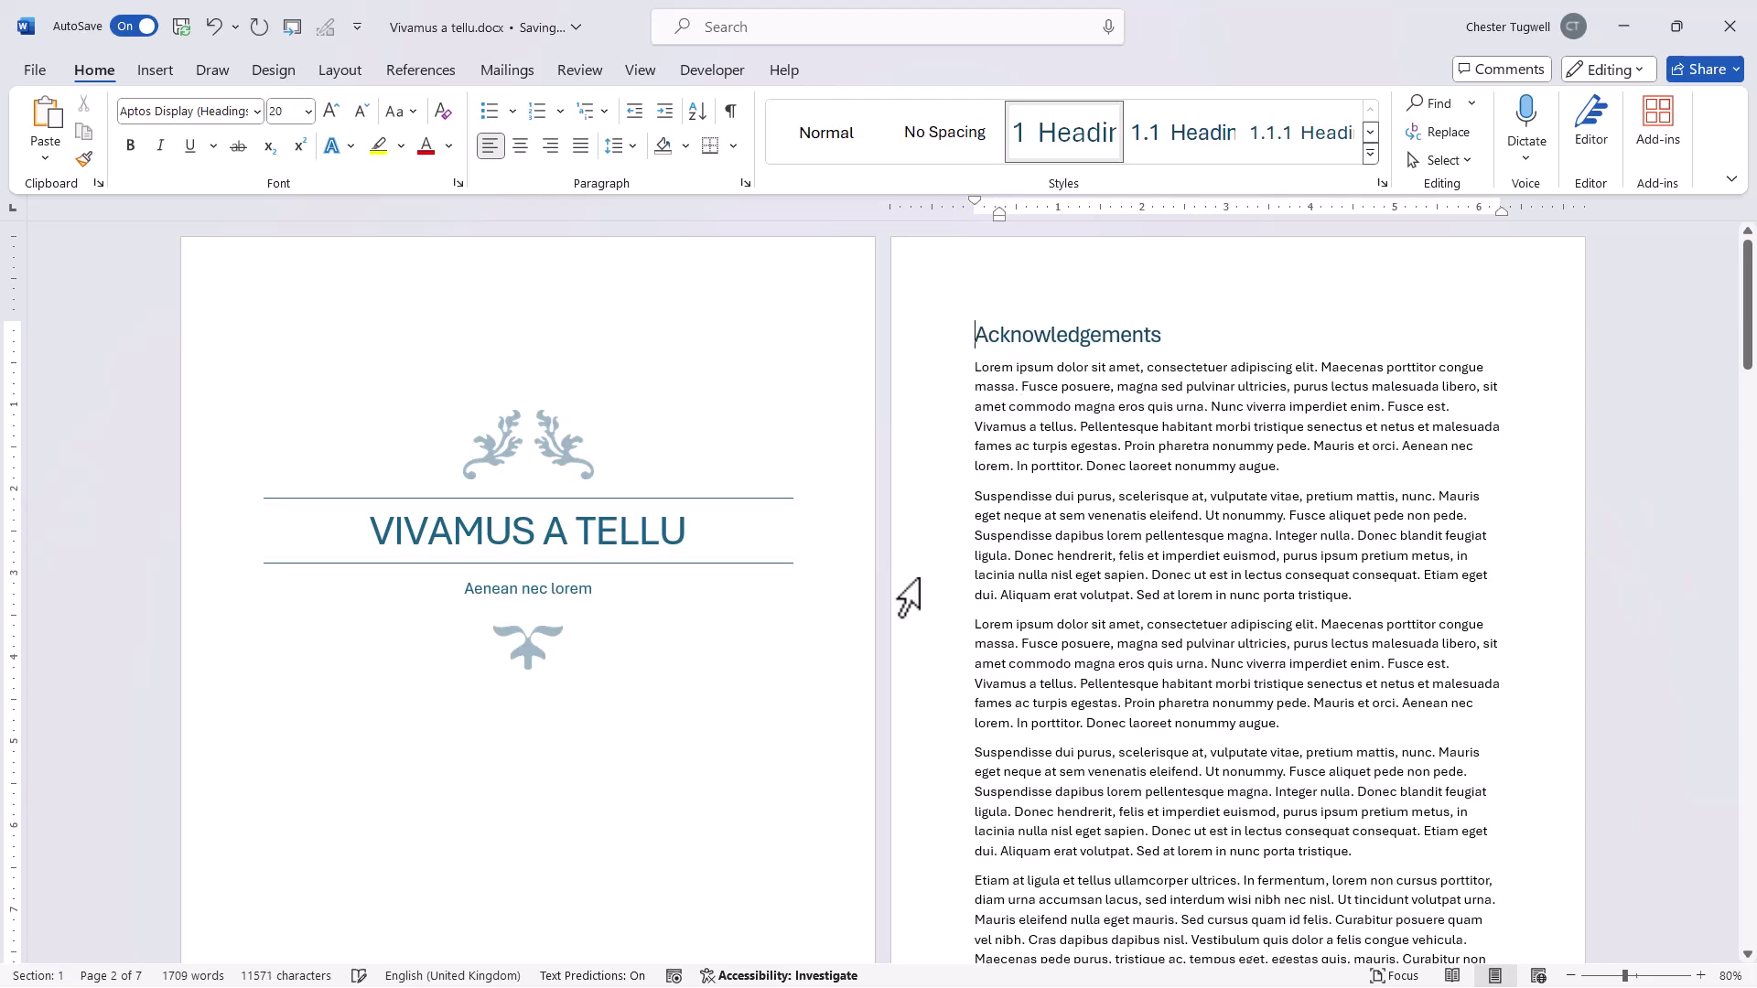
{"action": "scroll", "coordinate": [908, 596], "scroll_direction": "down", "scroll_amount": 8}
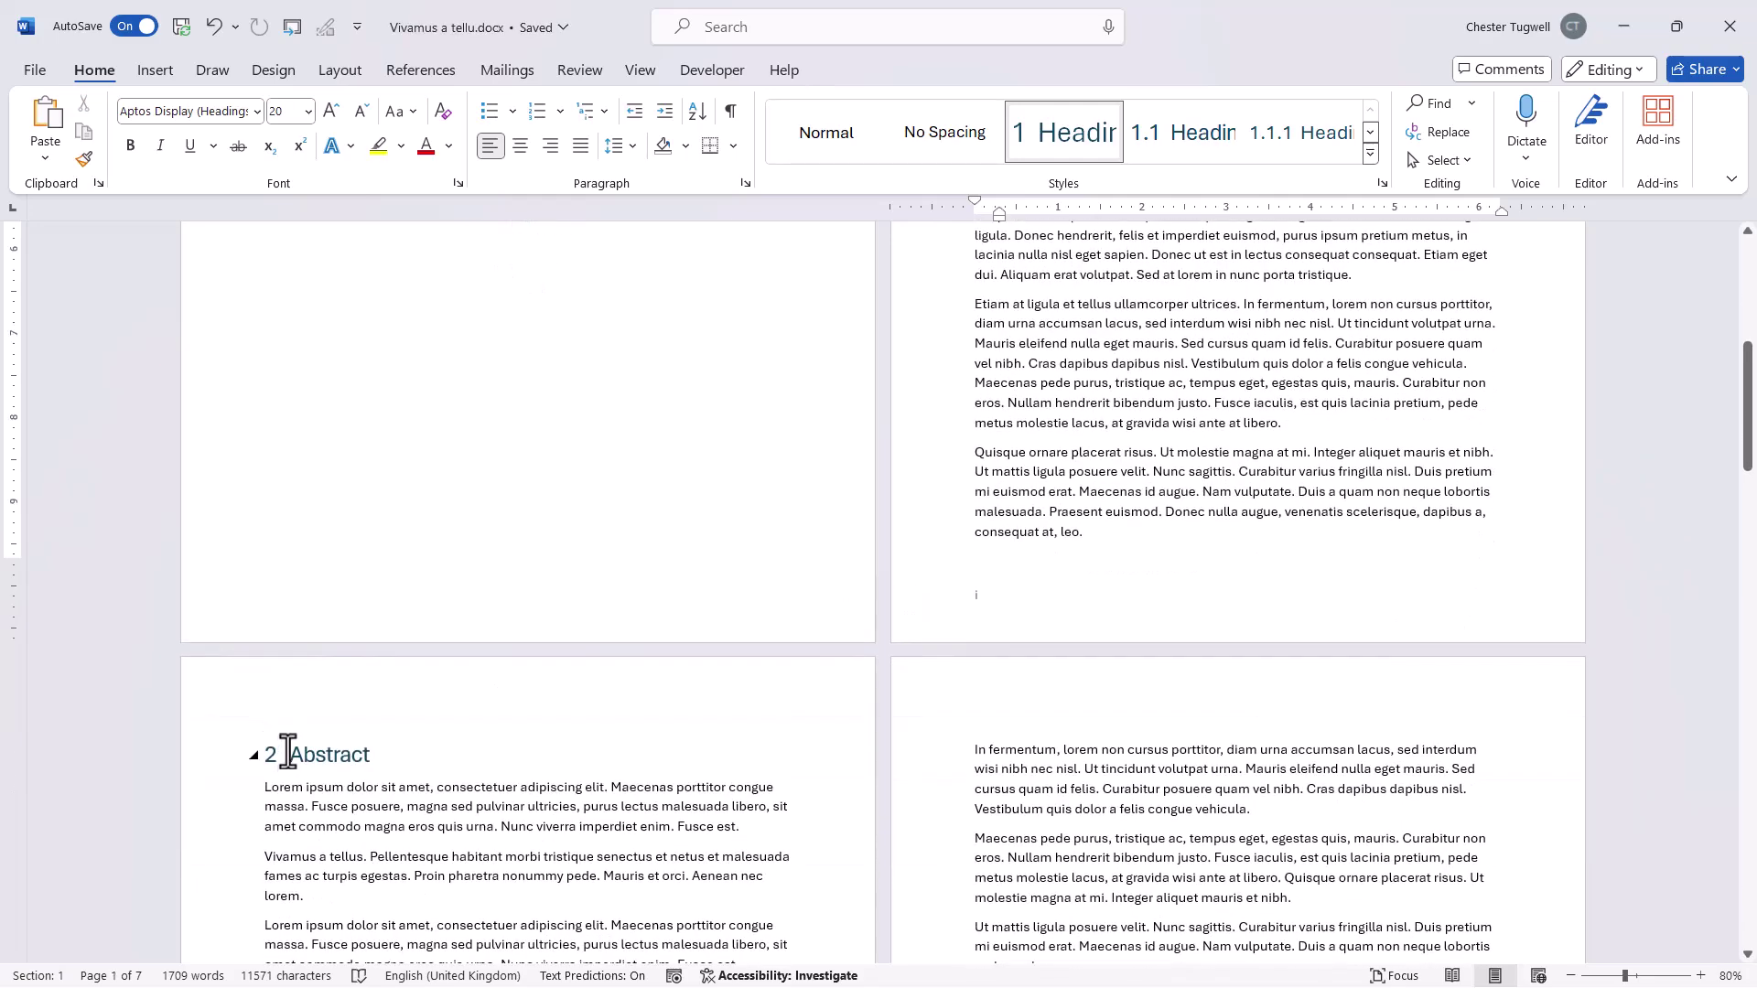
{"action": "left_click", "coordinate": [288, 753]}
{"action": "key", "text": "BackSpace"}
{"action": "scroll", "coordinate": [548, 752], "scroll_direction": "down", "scroll_amount": 2}
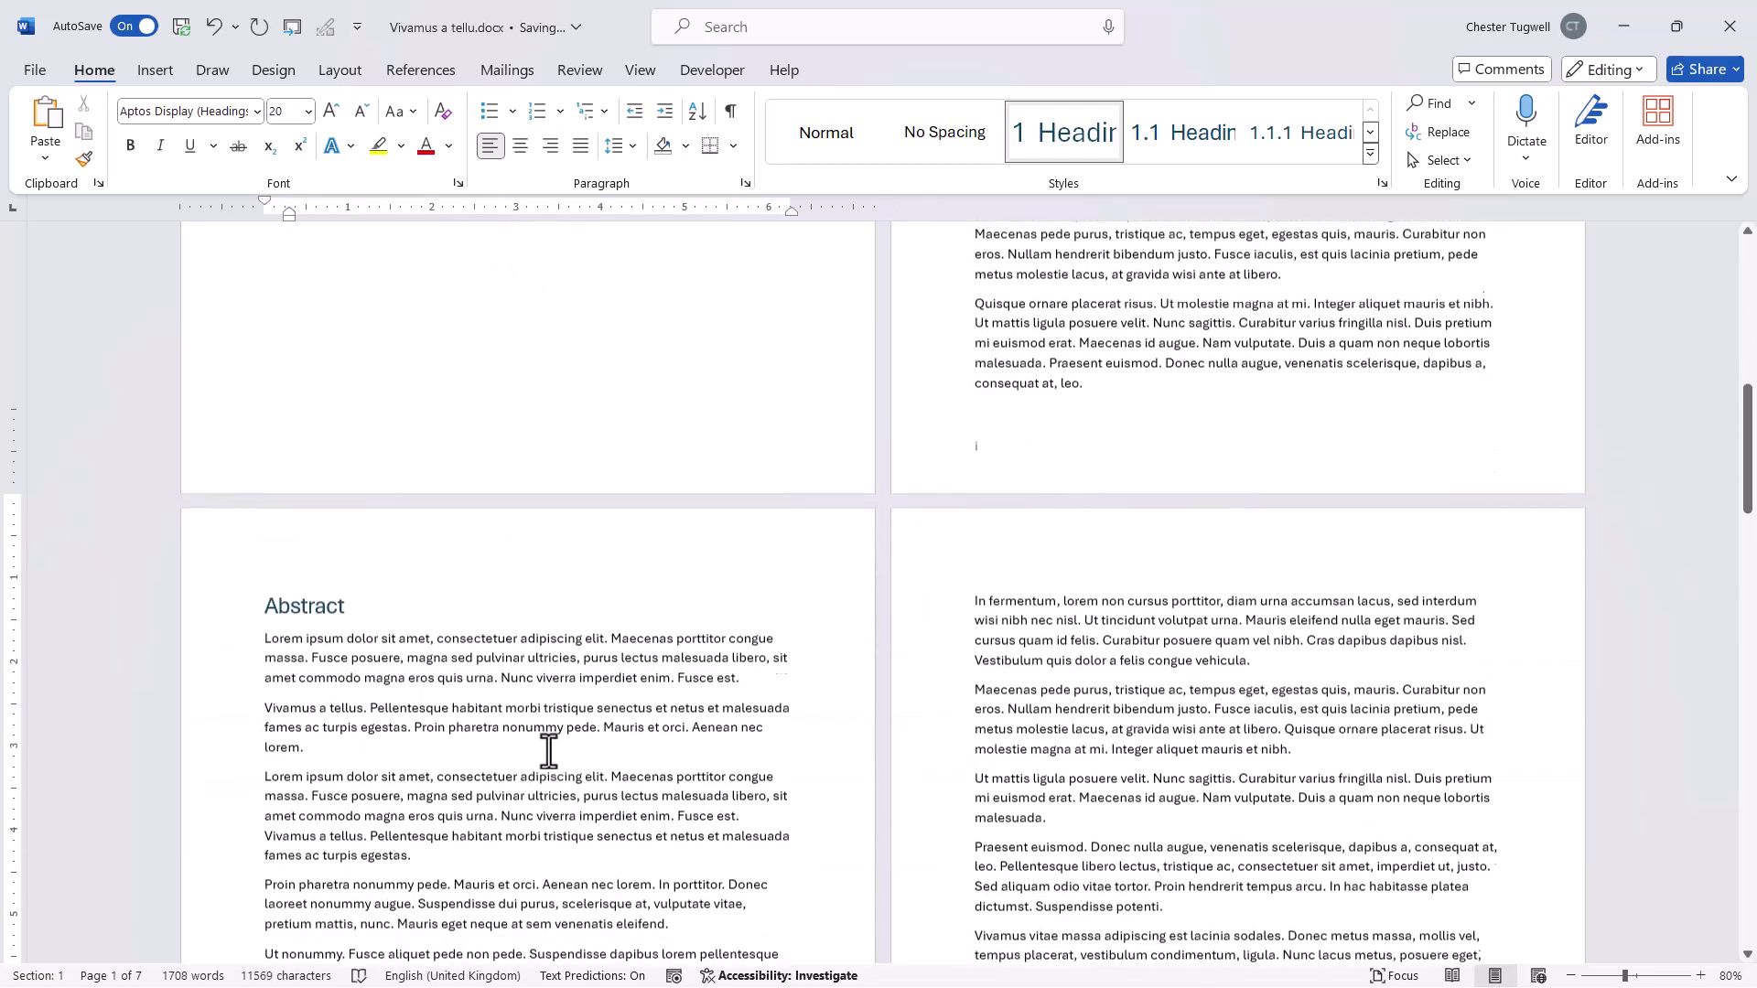
{"action": "scroll", "coordinate": [548, 752], "scroll_direction": "down", "scroll_amount": 12}
Step: Rebuild the entire table of contents to show Acknowledgements and Abstract unnumbered before chapters 1–4
{"action": "right_click", "coordinate": [535, 629]}
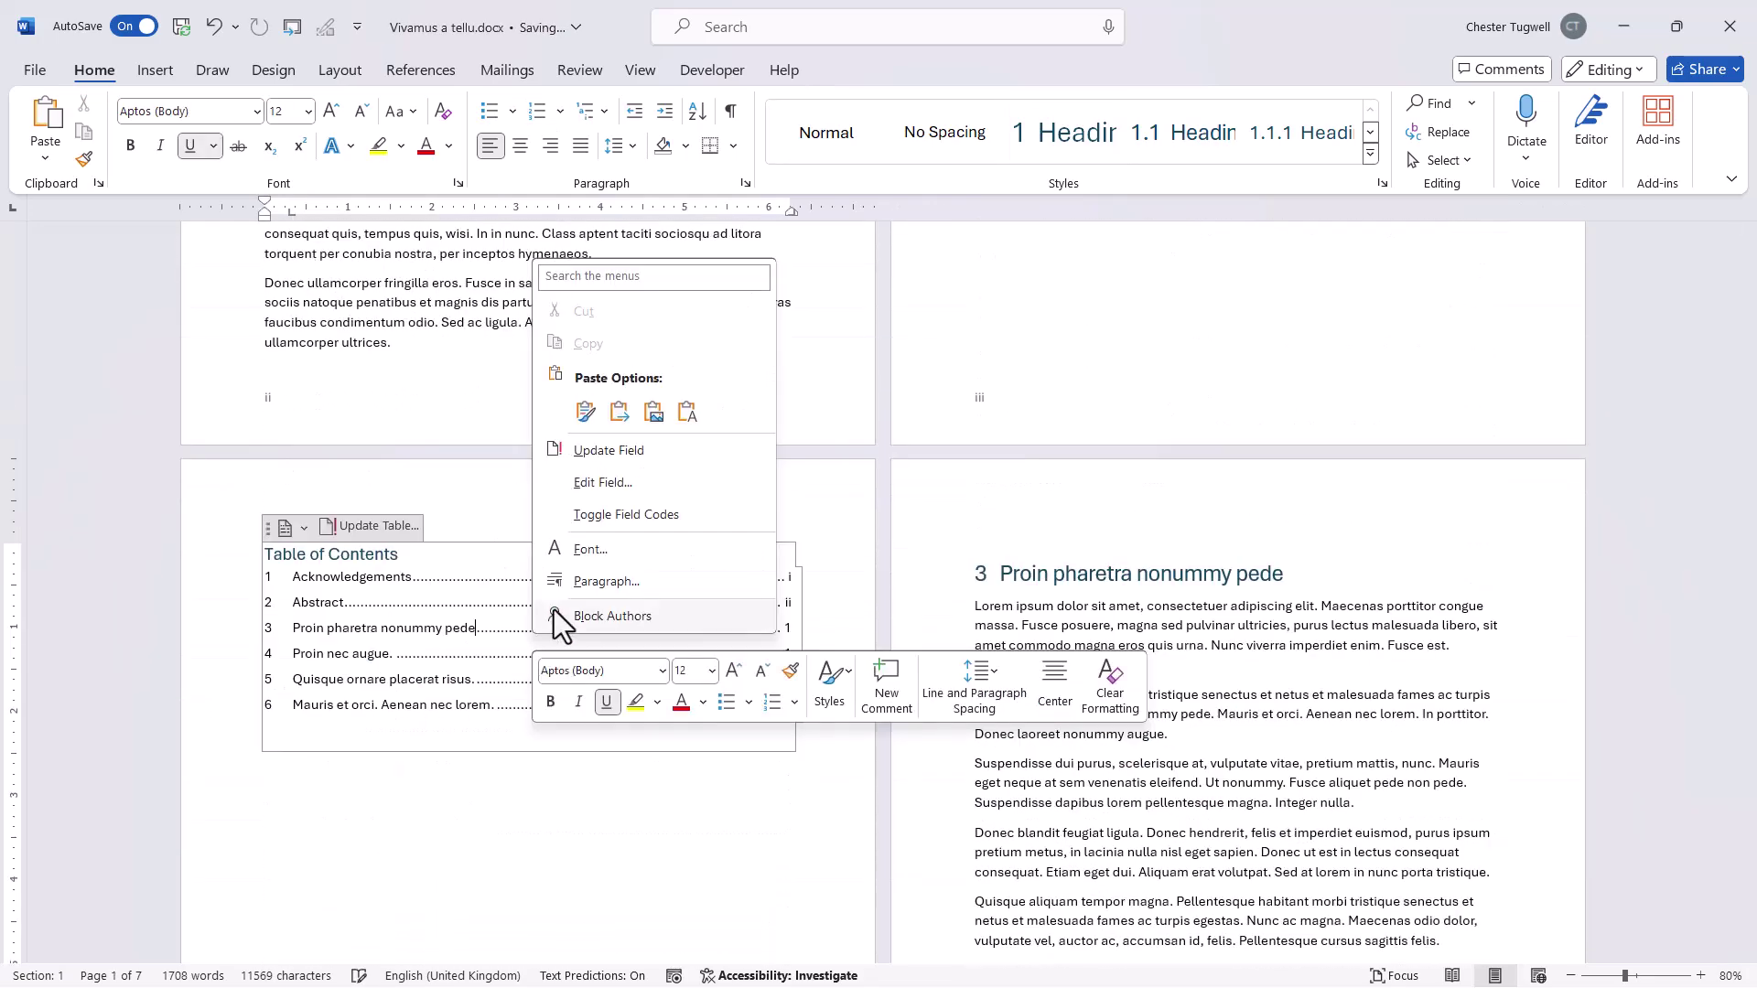
{"action": "left_click", "coordinate": [612, 447]}
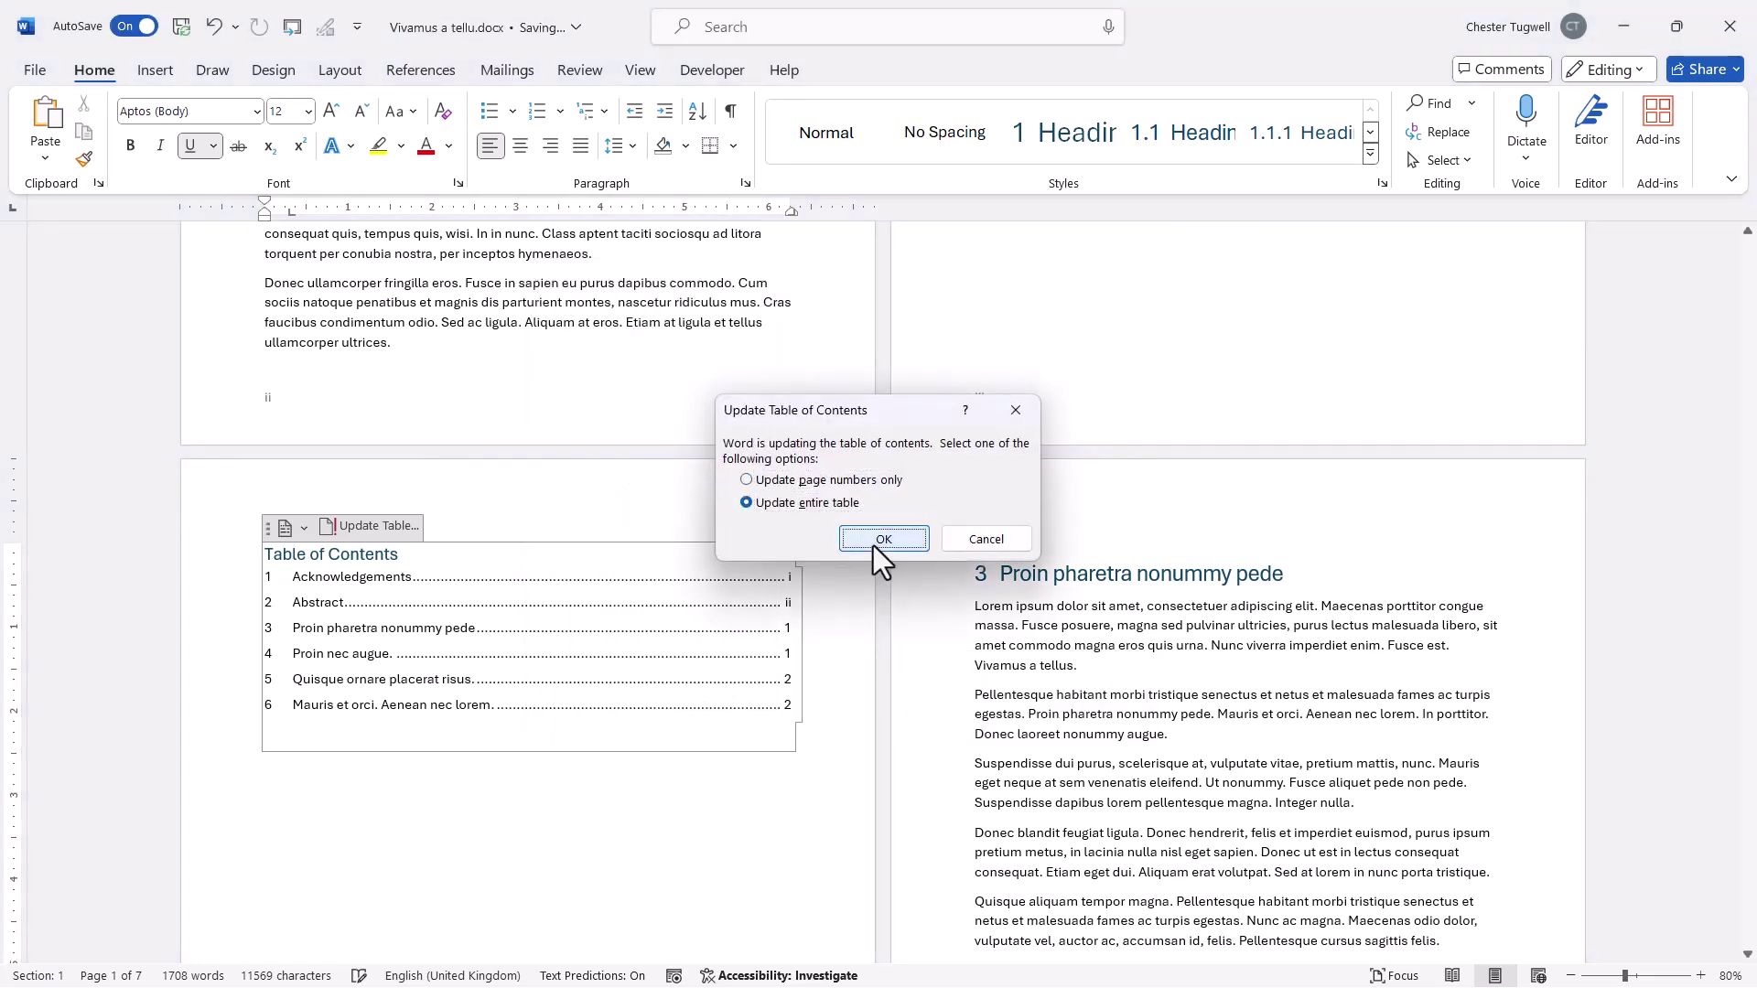
{"action": "left_click", "coordinate": [872, 545]}
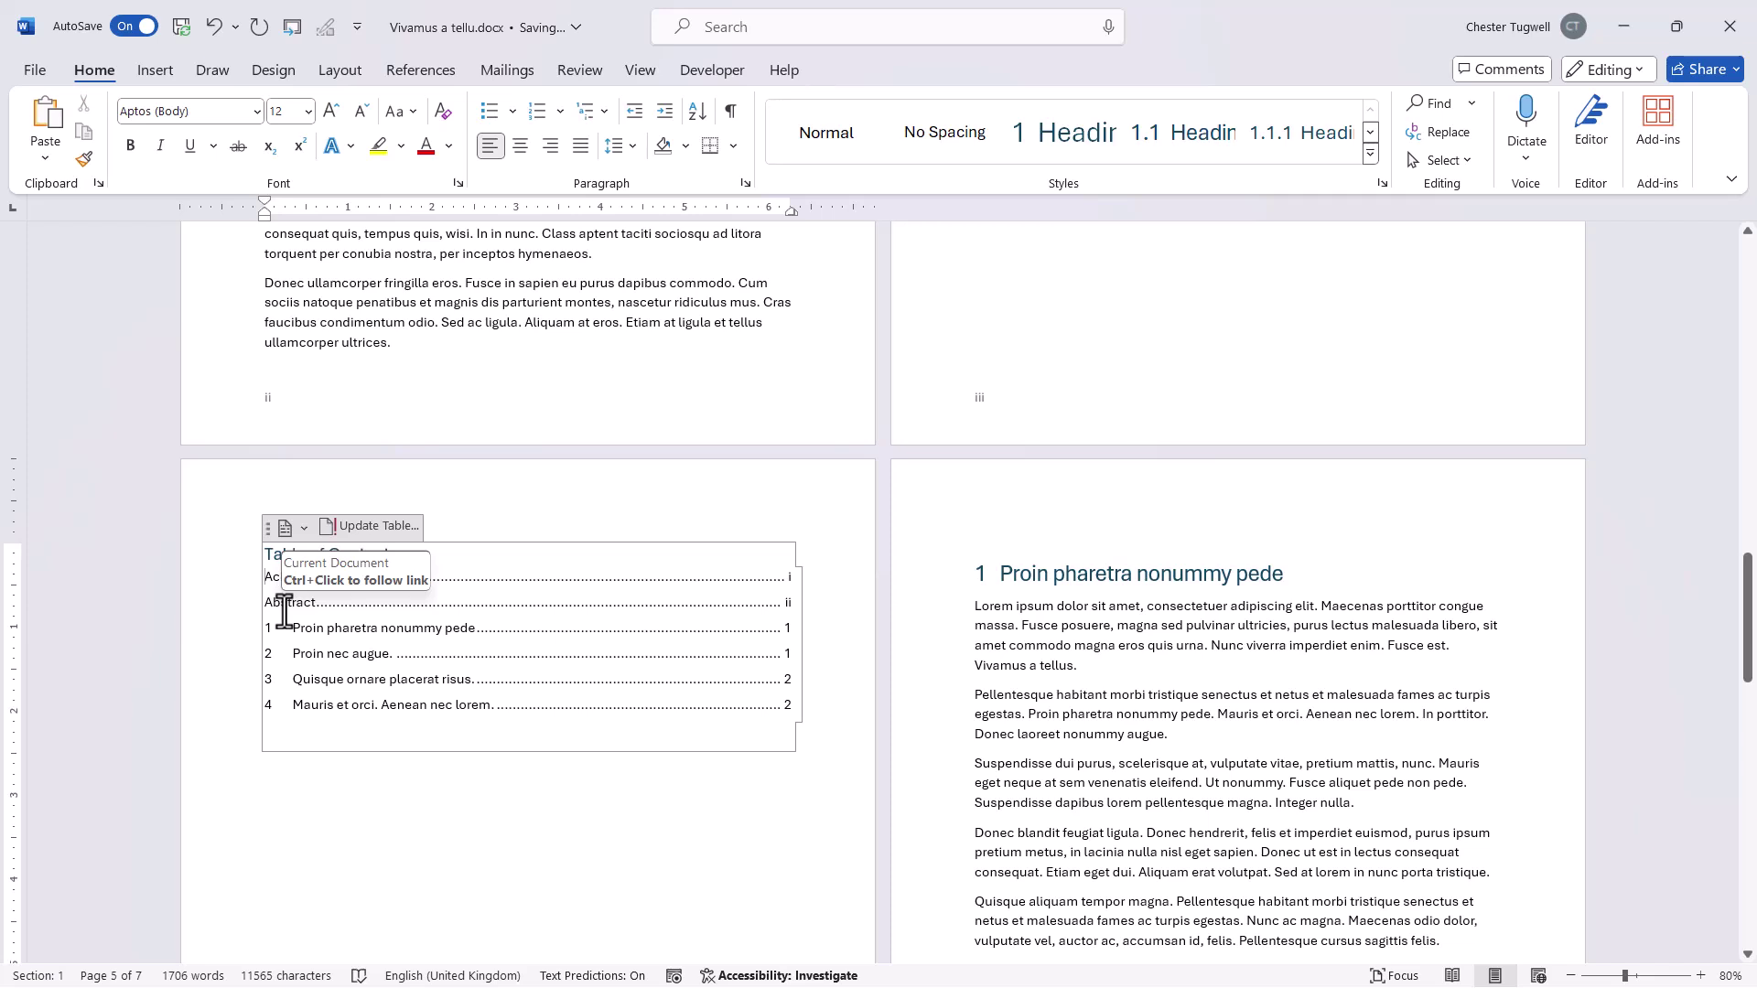
Step: Number Acknowledgements and Abstract as i. and ii. with the lowercase roman Numbering Library format
{"action": "scroll", "coordinate": [887, 628], "scroll_direction": "up", "scroll_amount": 10}
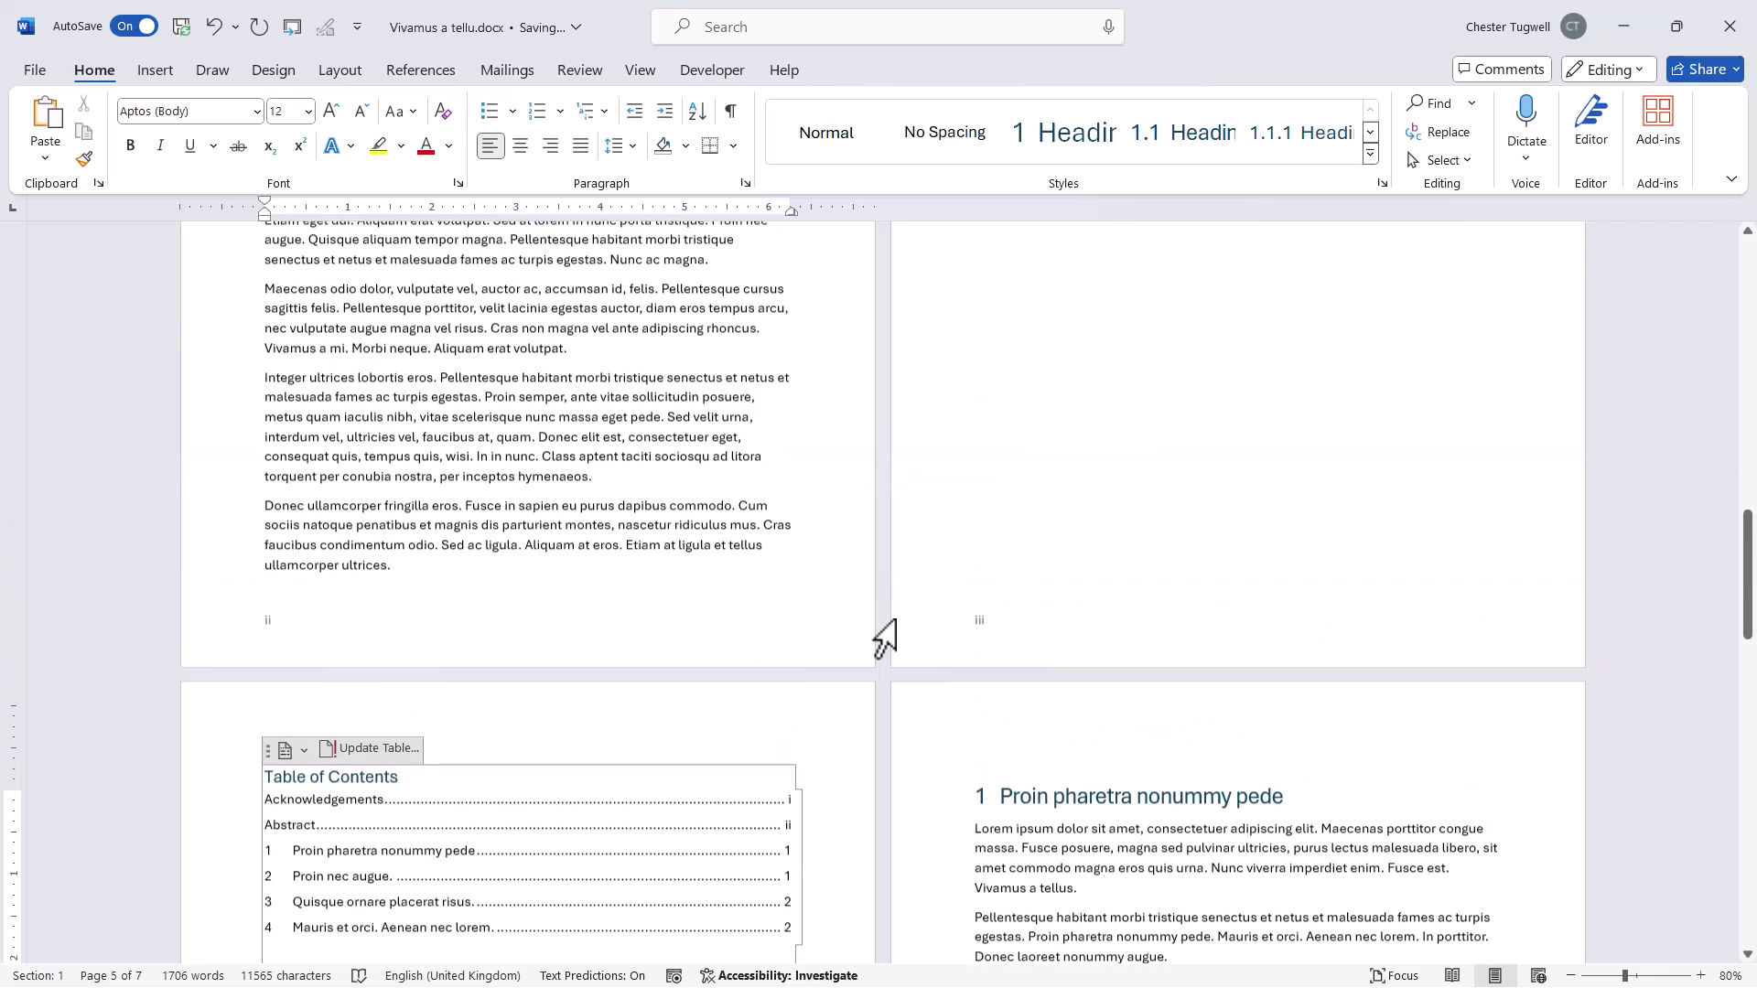
{"action": "scroll", "coordinate": [887, 628], "scroll_direction": "up", "scroll_amount": 10}
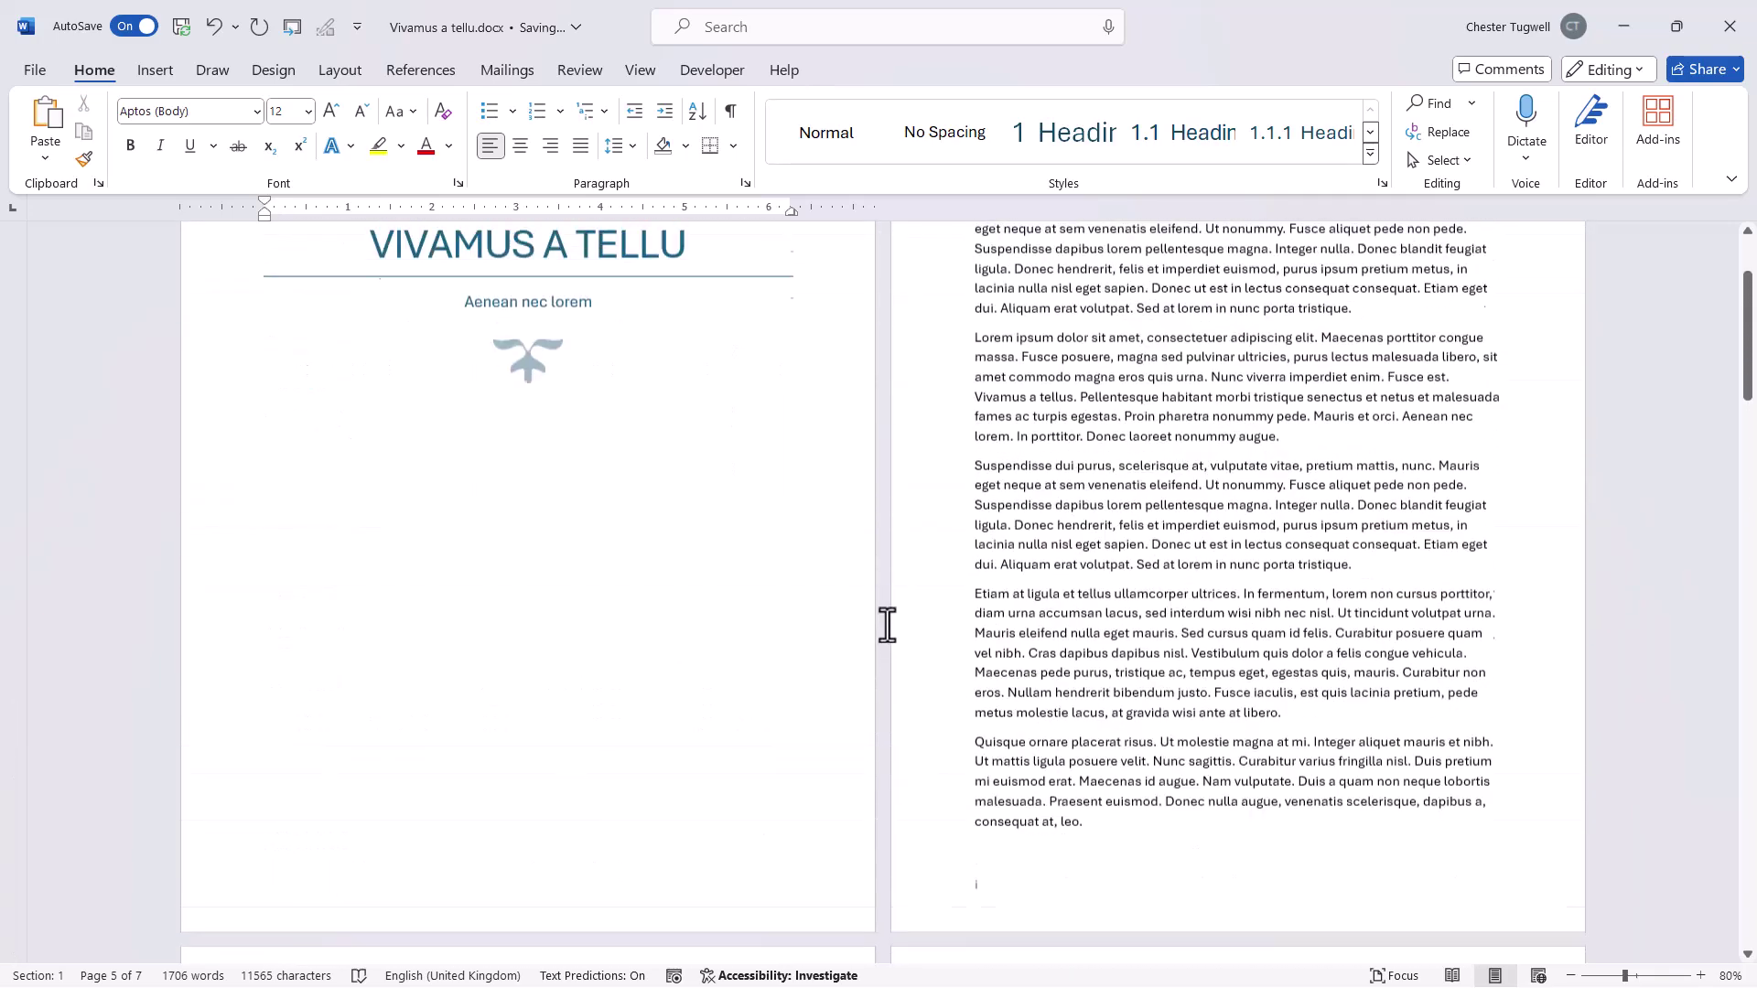
{"action": "left_click", "coordinate": [1024, 334]}
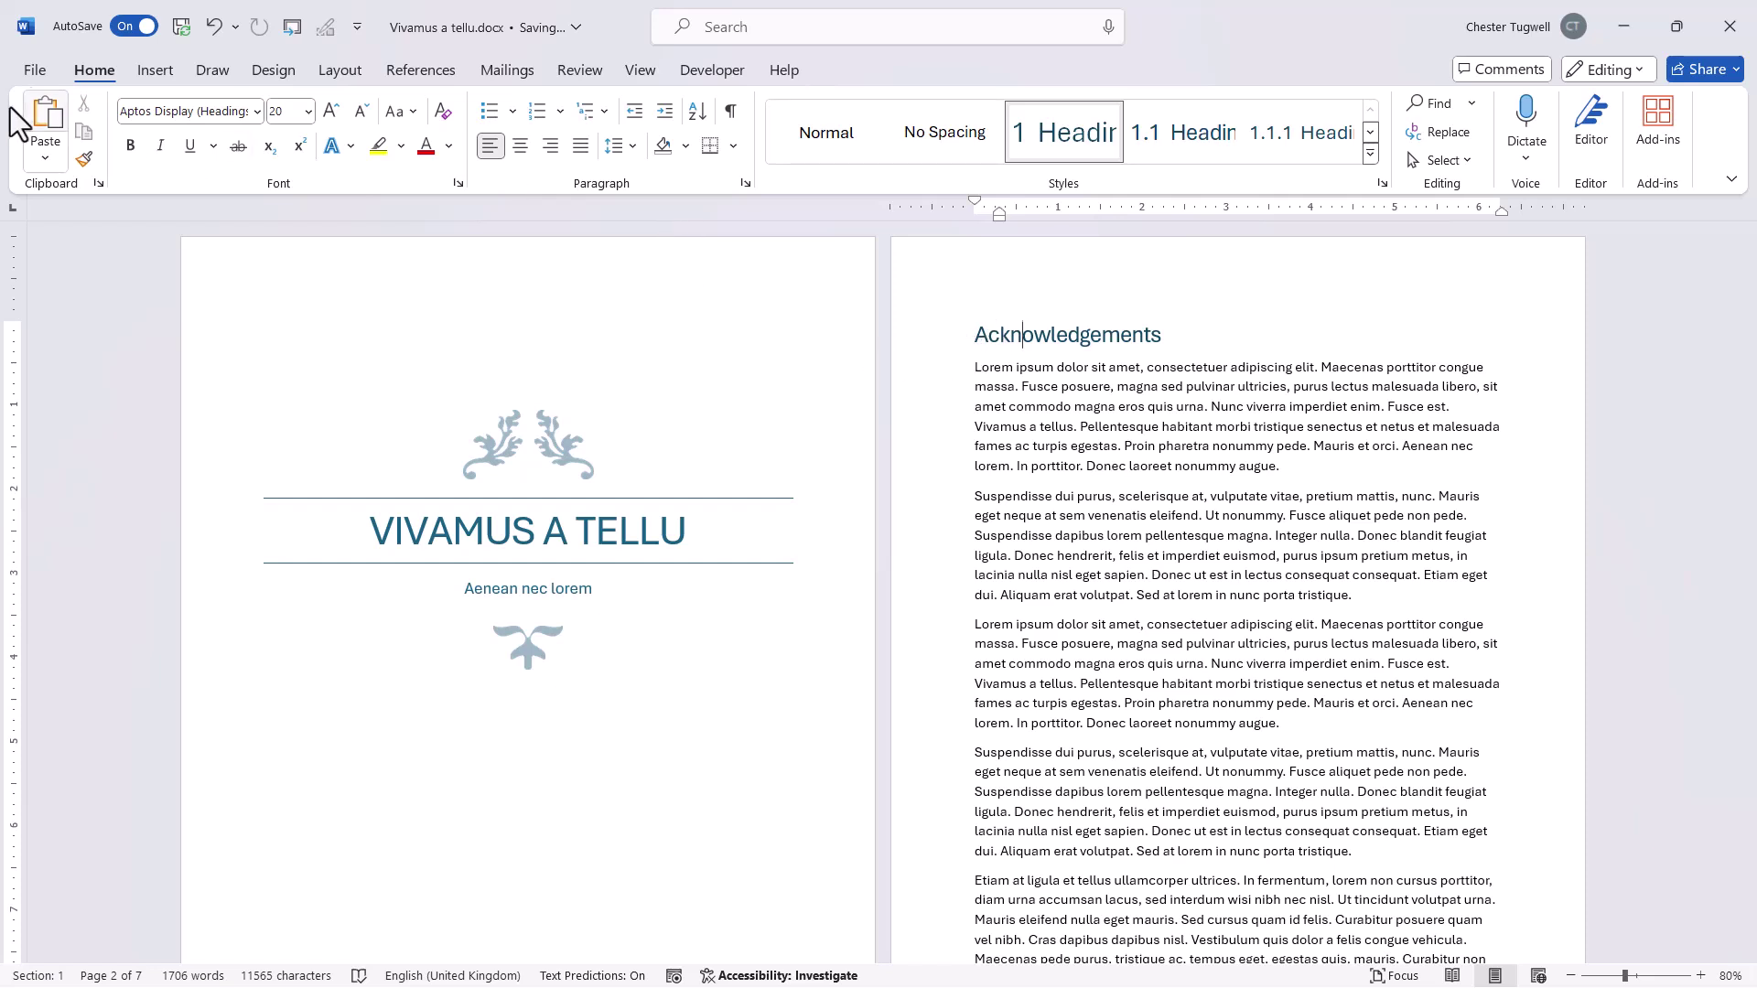
{"action": "left_click", "coordinate": [562, 112]}
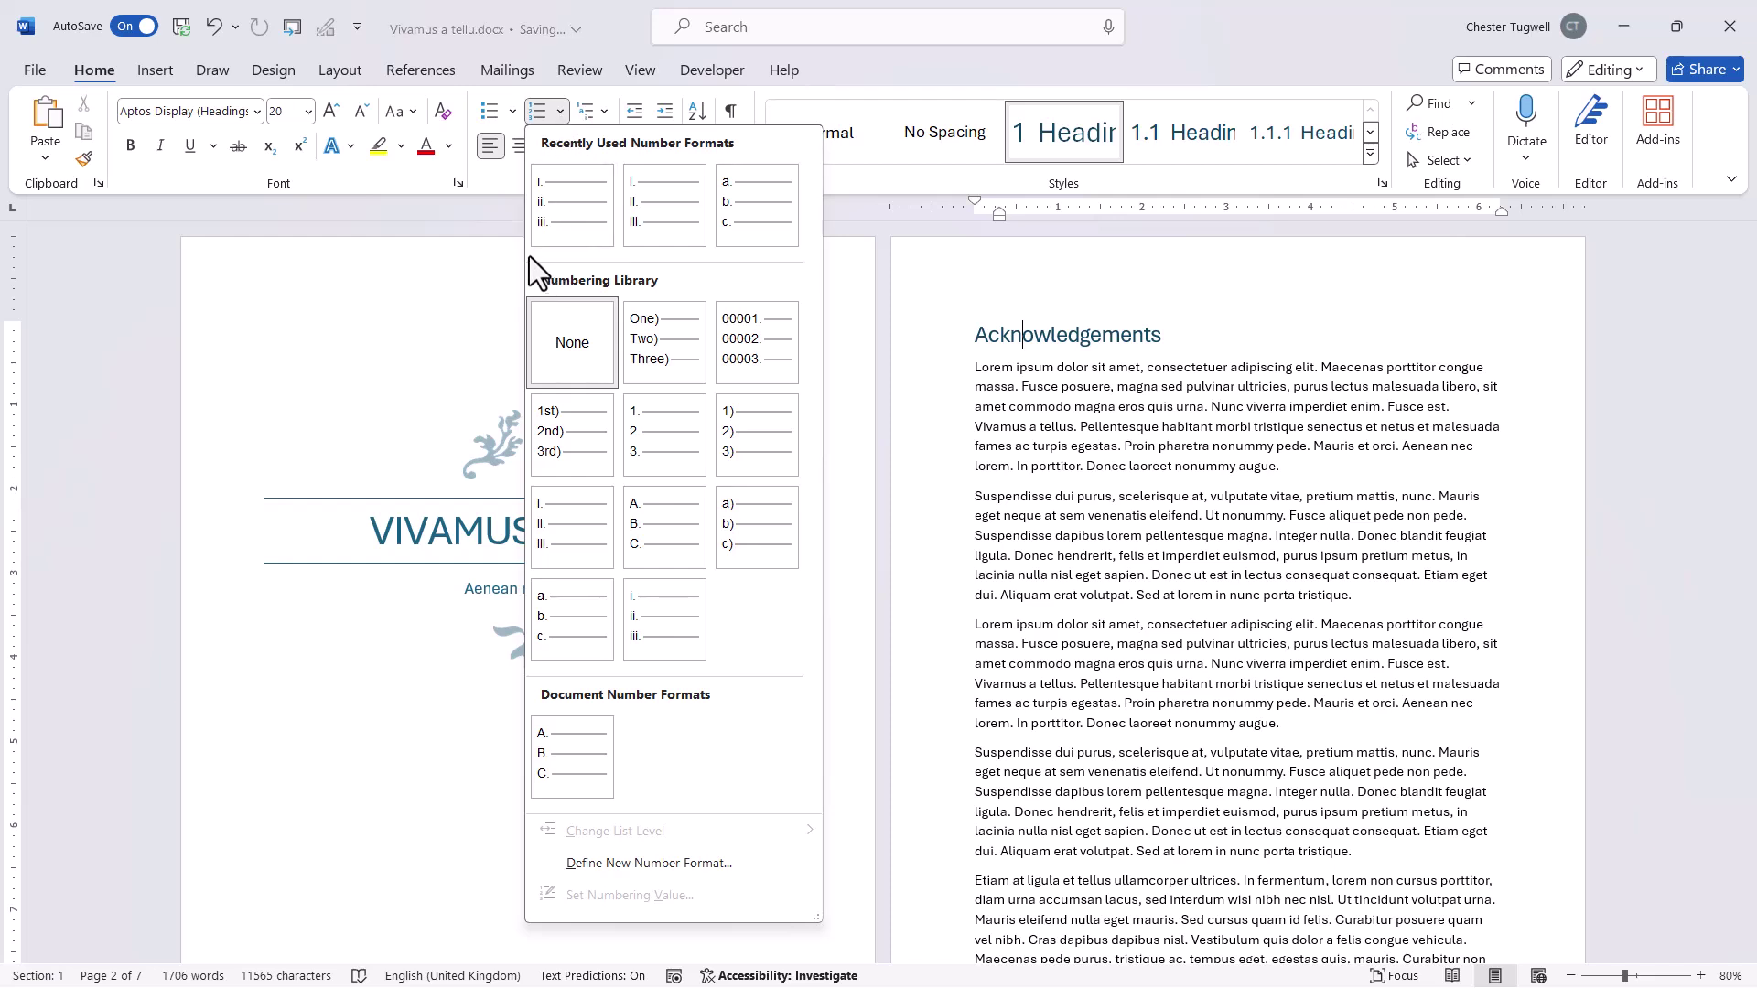
{"action": "left_click", "coordinate": [677, 611]}
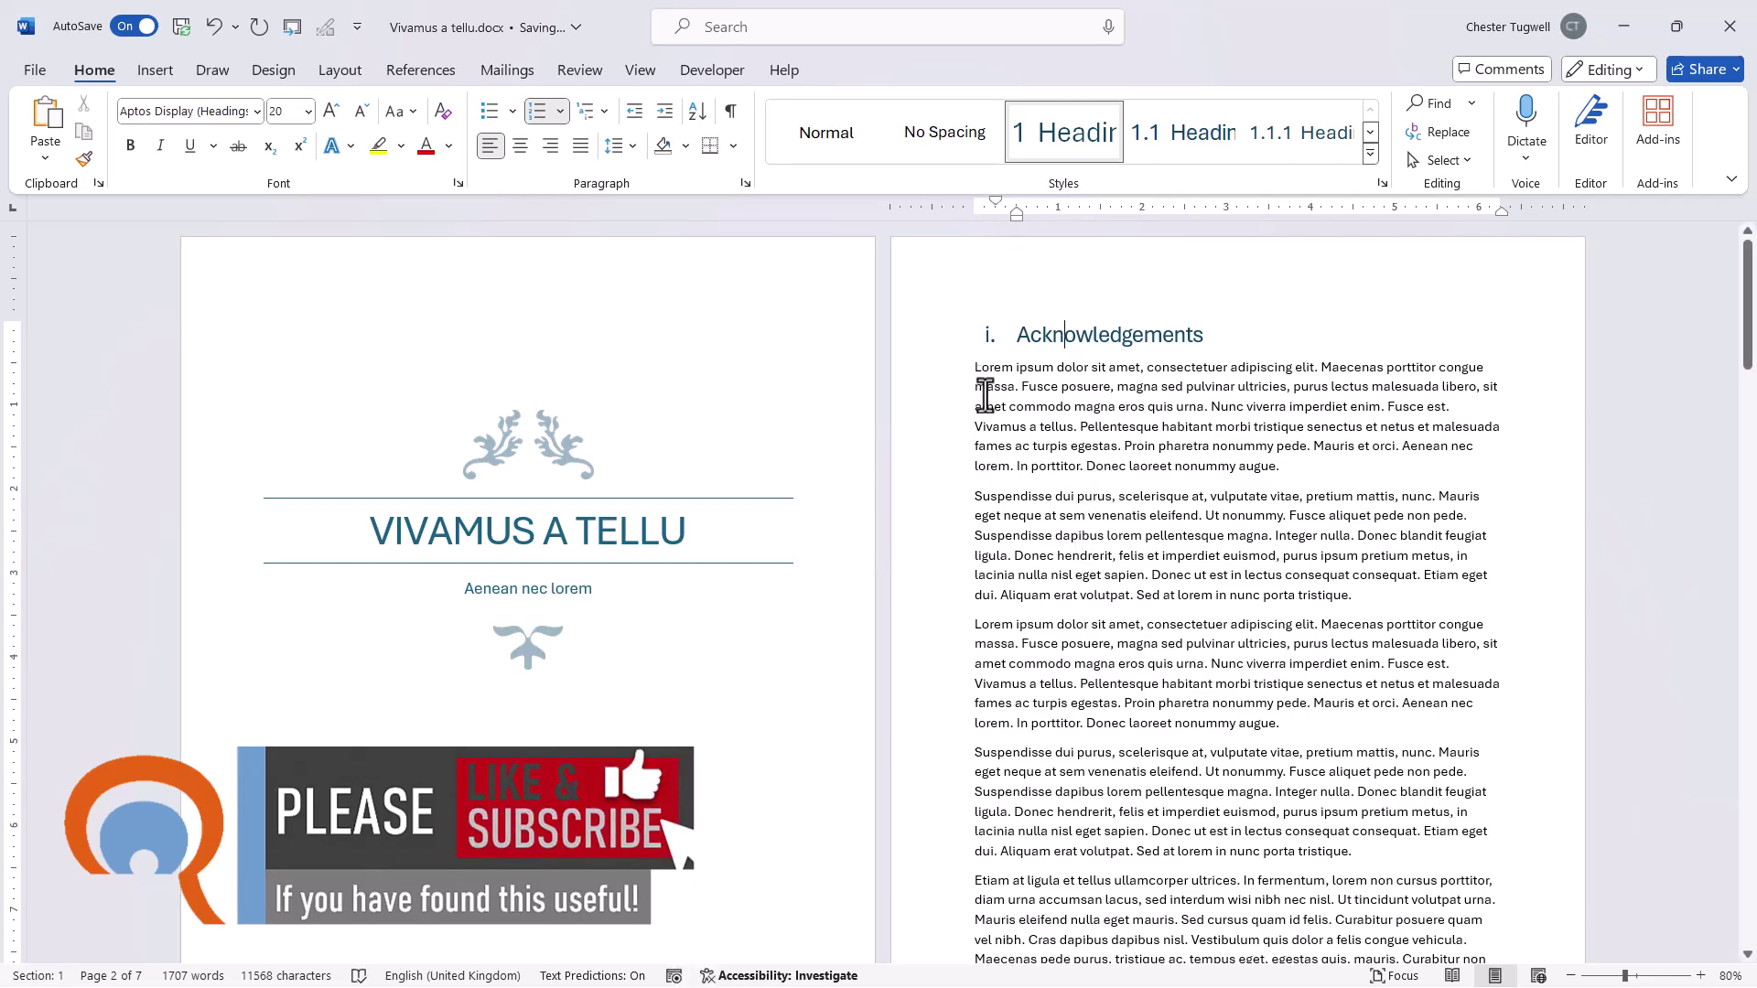
{"action": "scroll", "coordinate": [1053, 549], "scroll_direction": "down", "scroll_amount": 3}
{"action": "scroll", "coordinate": [1059, 561], "scroll_direction": "down", "scroll_amount": 7}
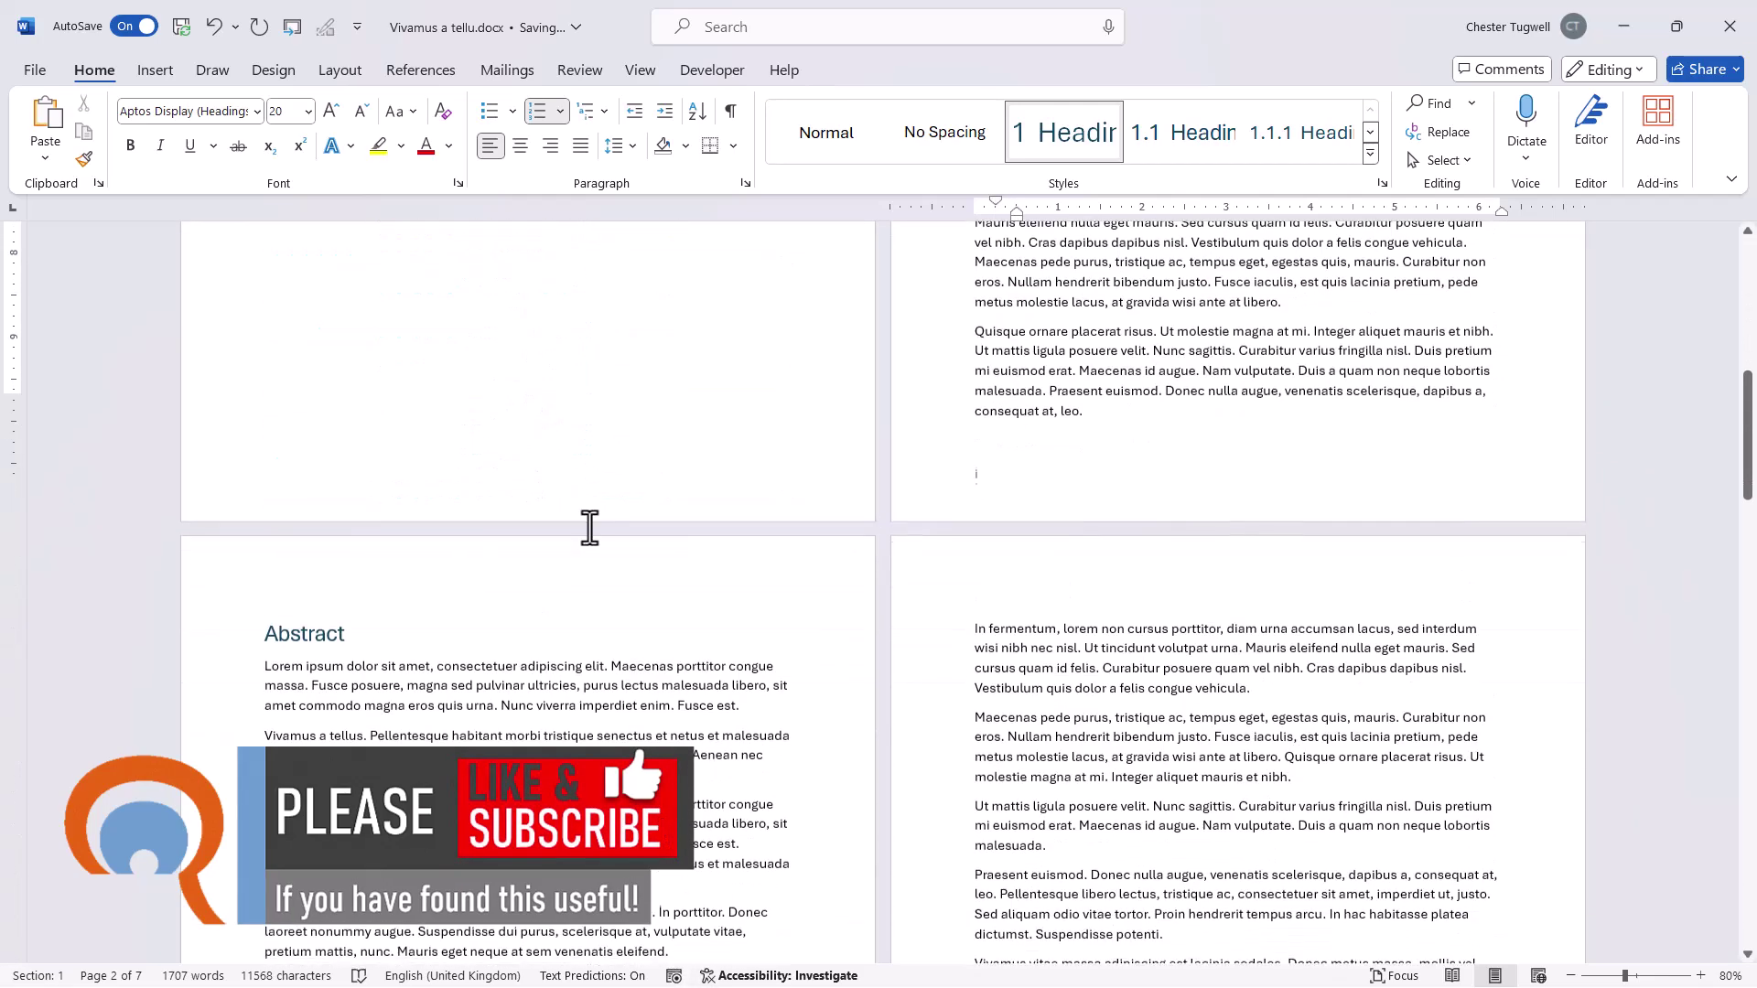
{"action": "left_click", "coordinate": [561, 111]}
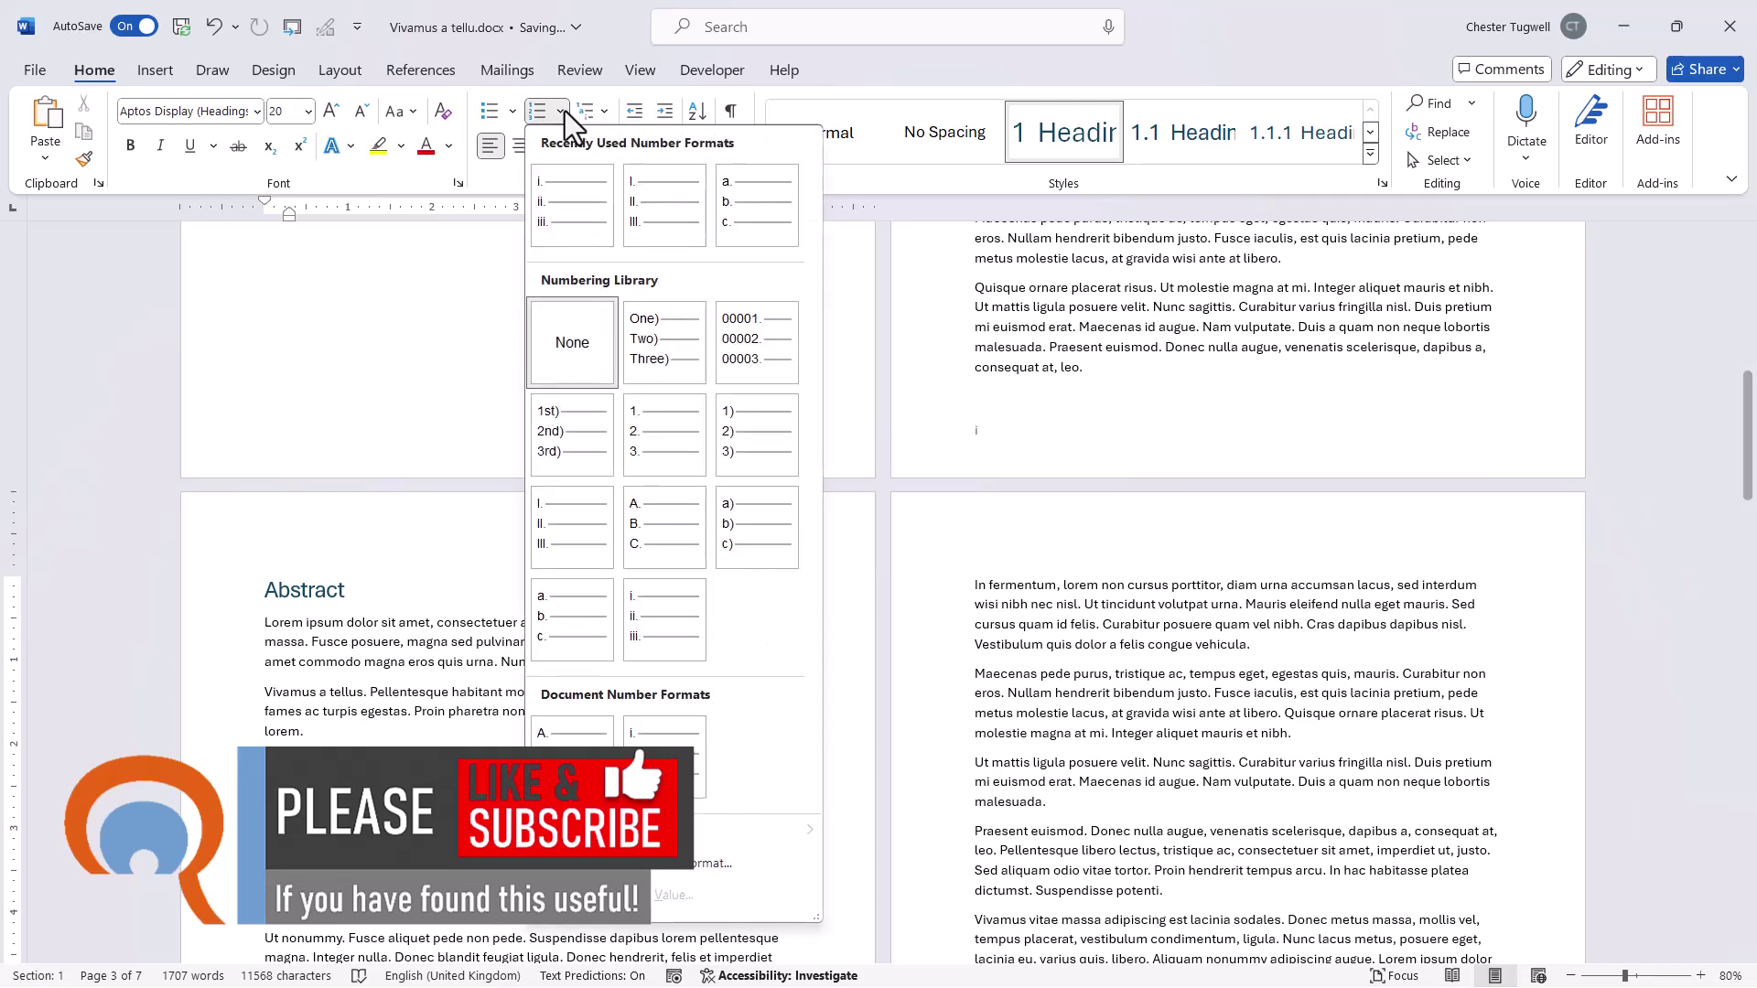
{"action": "left_click", "coordinate": [632, 600]}
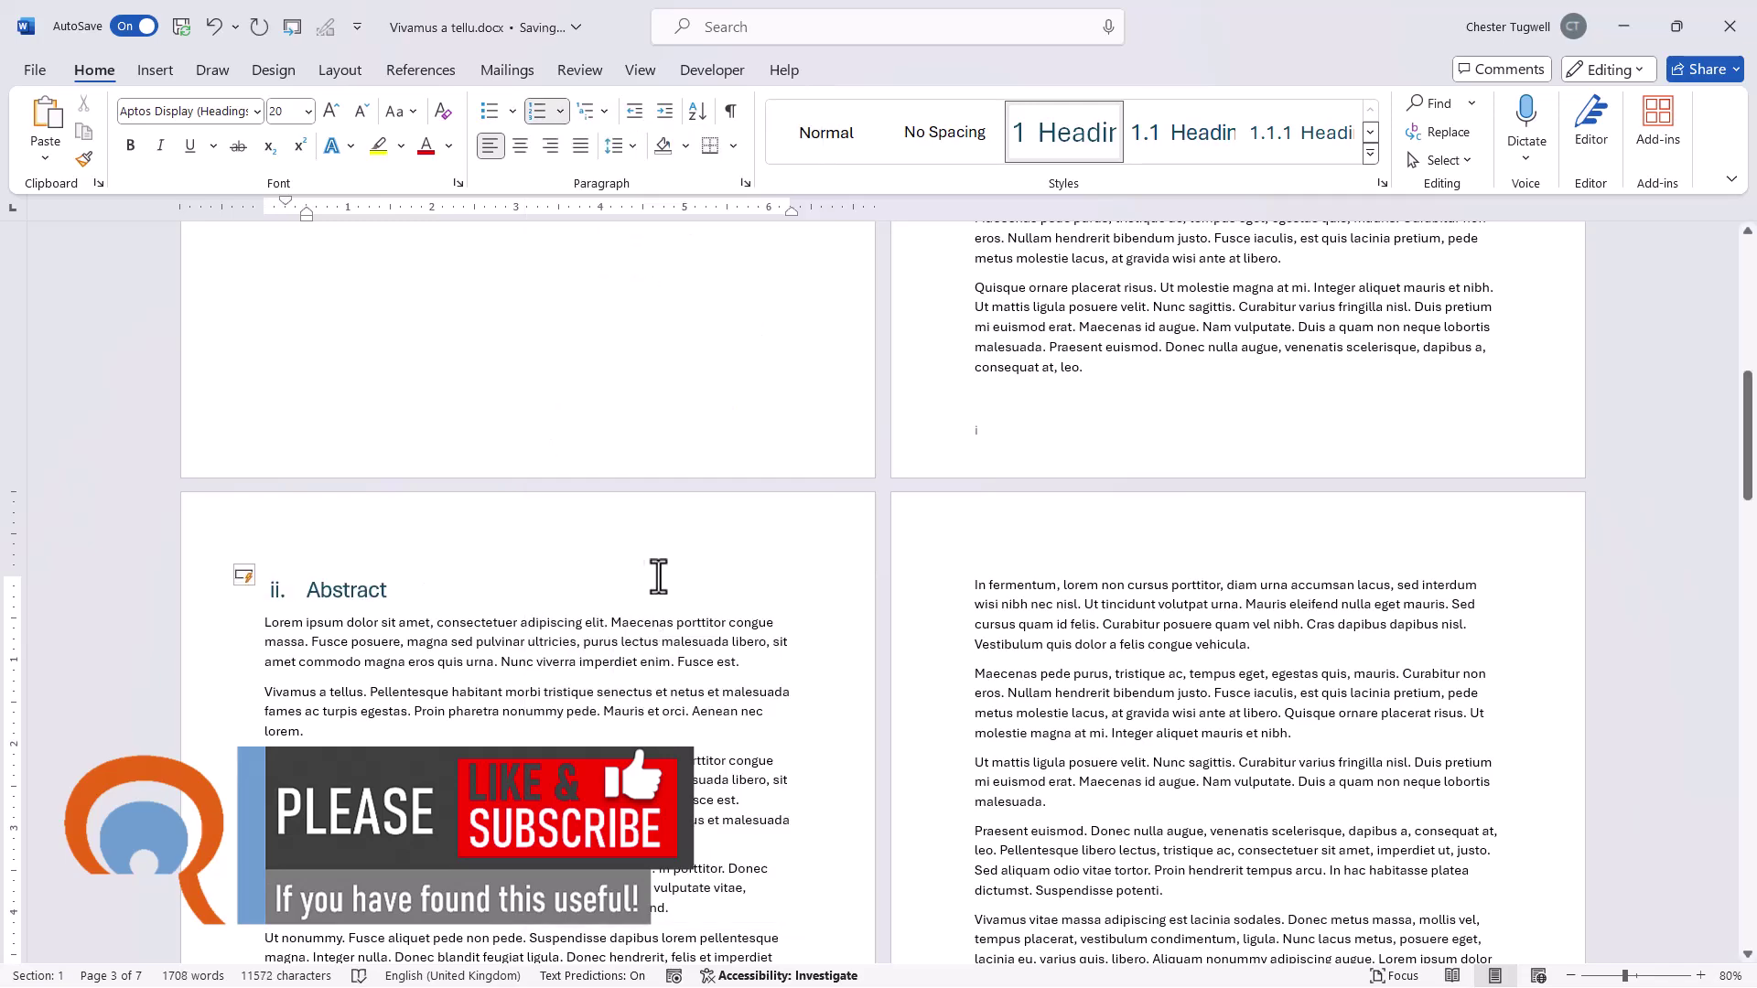
{"action": "scroll", "coordinate": [644, 558], "scroll_direction": "down", "scroll_amount": 12}
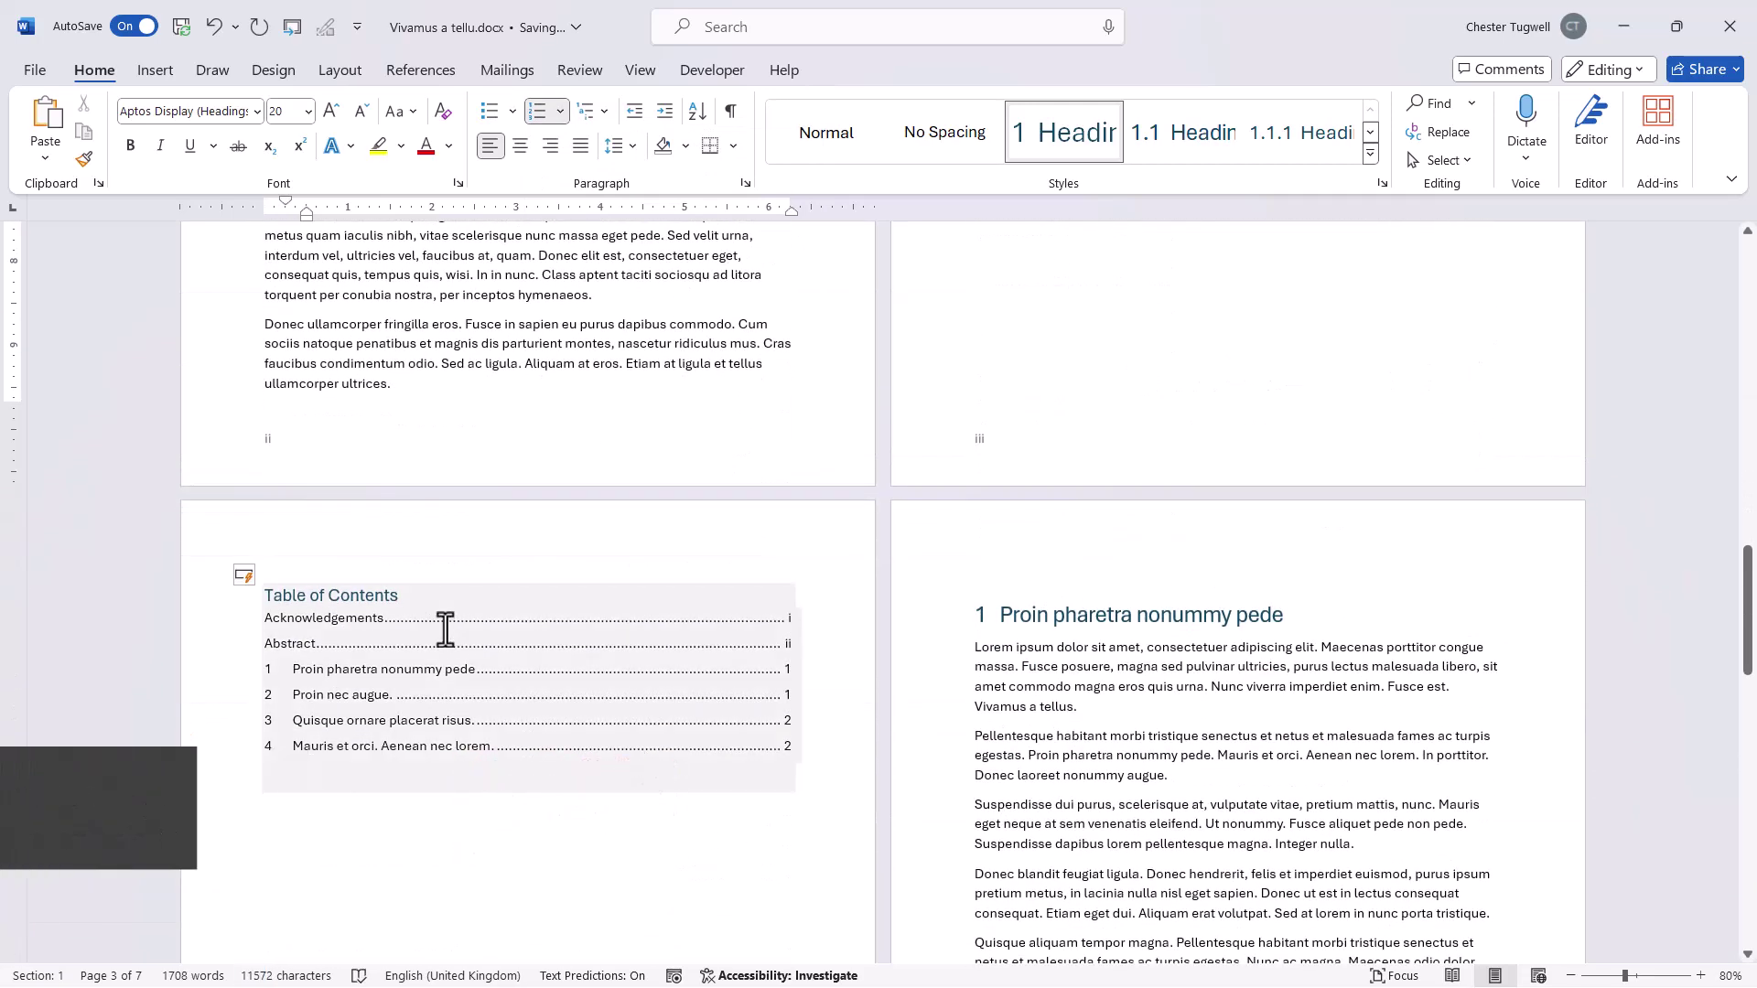
Step: Update the entire table of contents, which now lists only the four numbered chapters
{"action": "right_click", "coordinate": [445, 630]}
{"action": "left_click", "coordinate": [545, 442]}
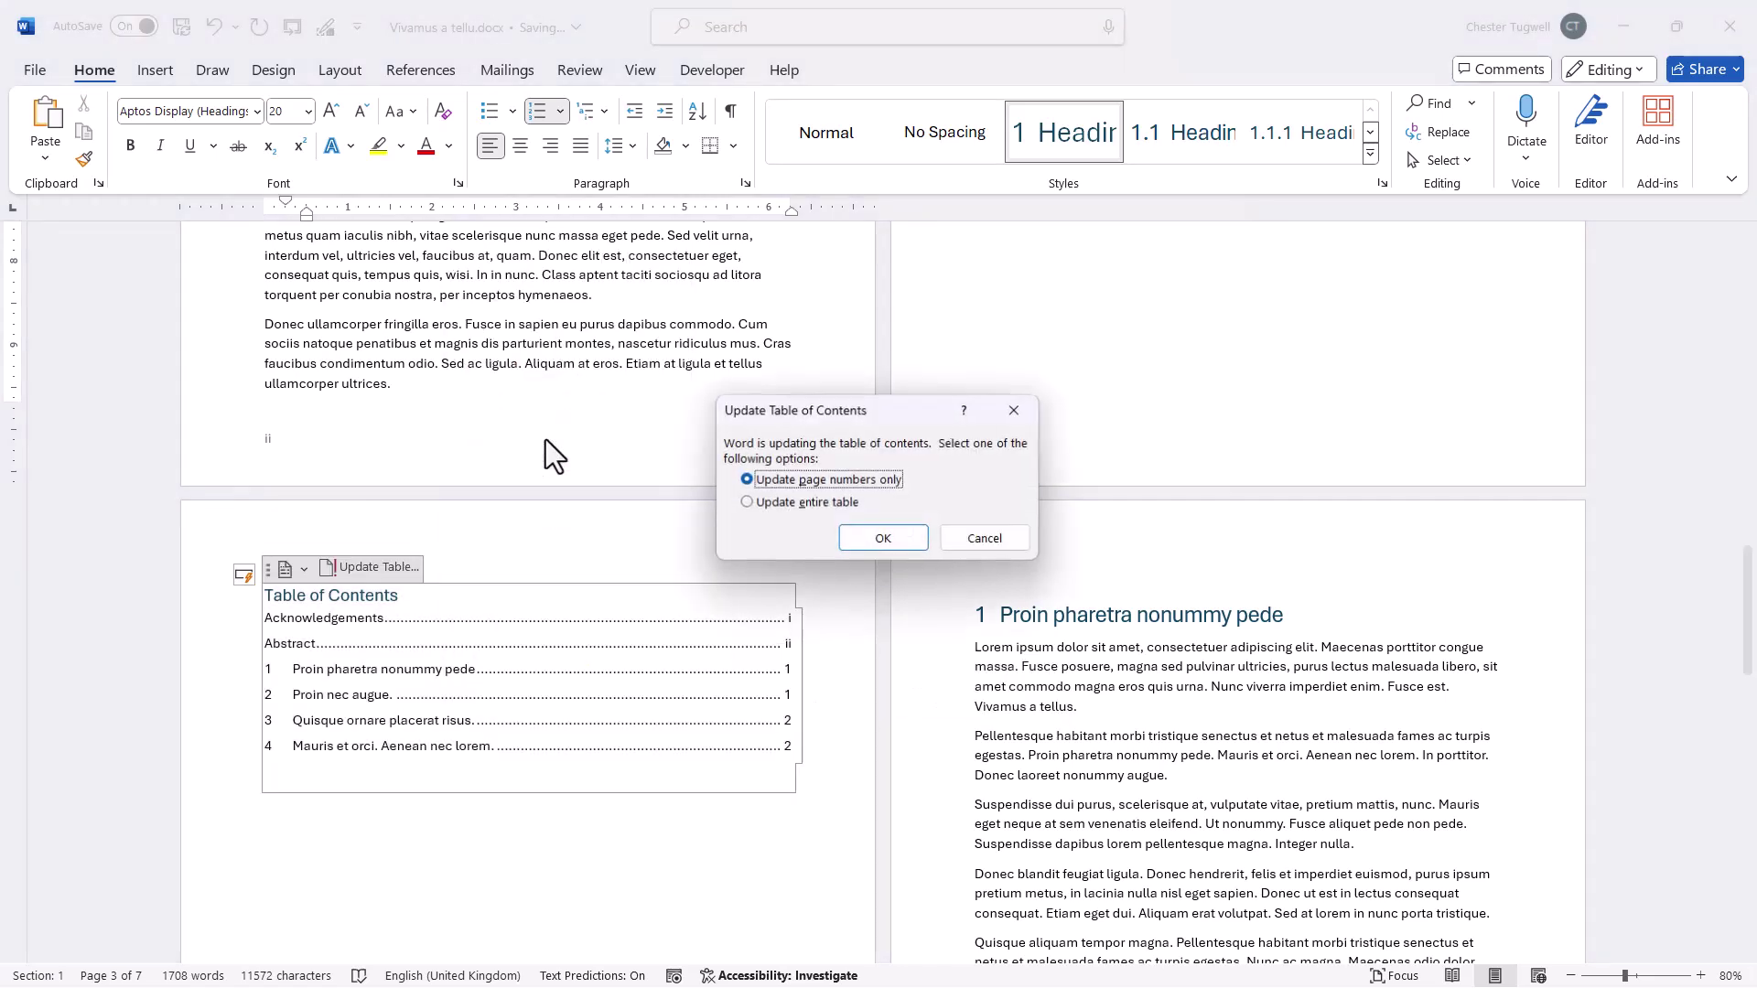
{"action": "left_click", "coordinate": [781, 500]}
{"action": "left_click", "coordinate": [882, 535]}
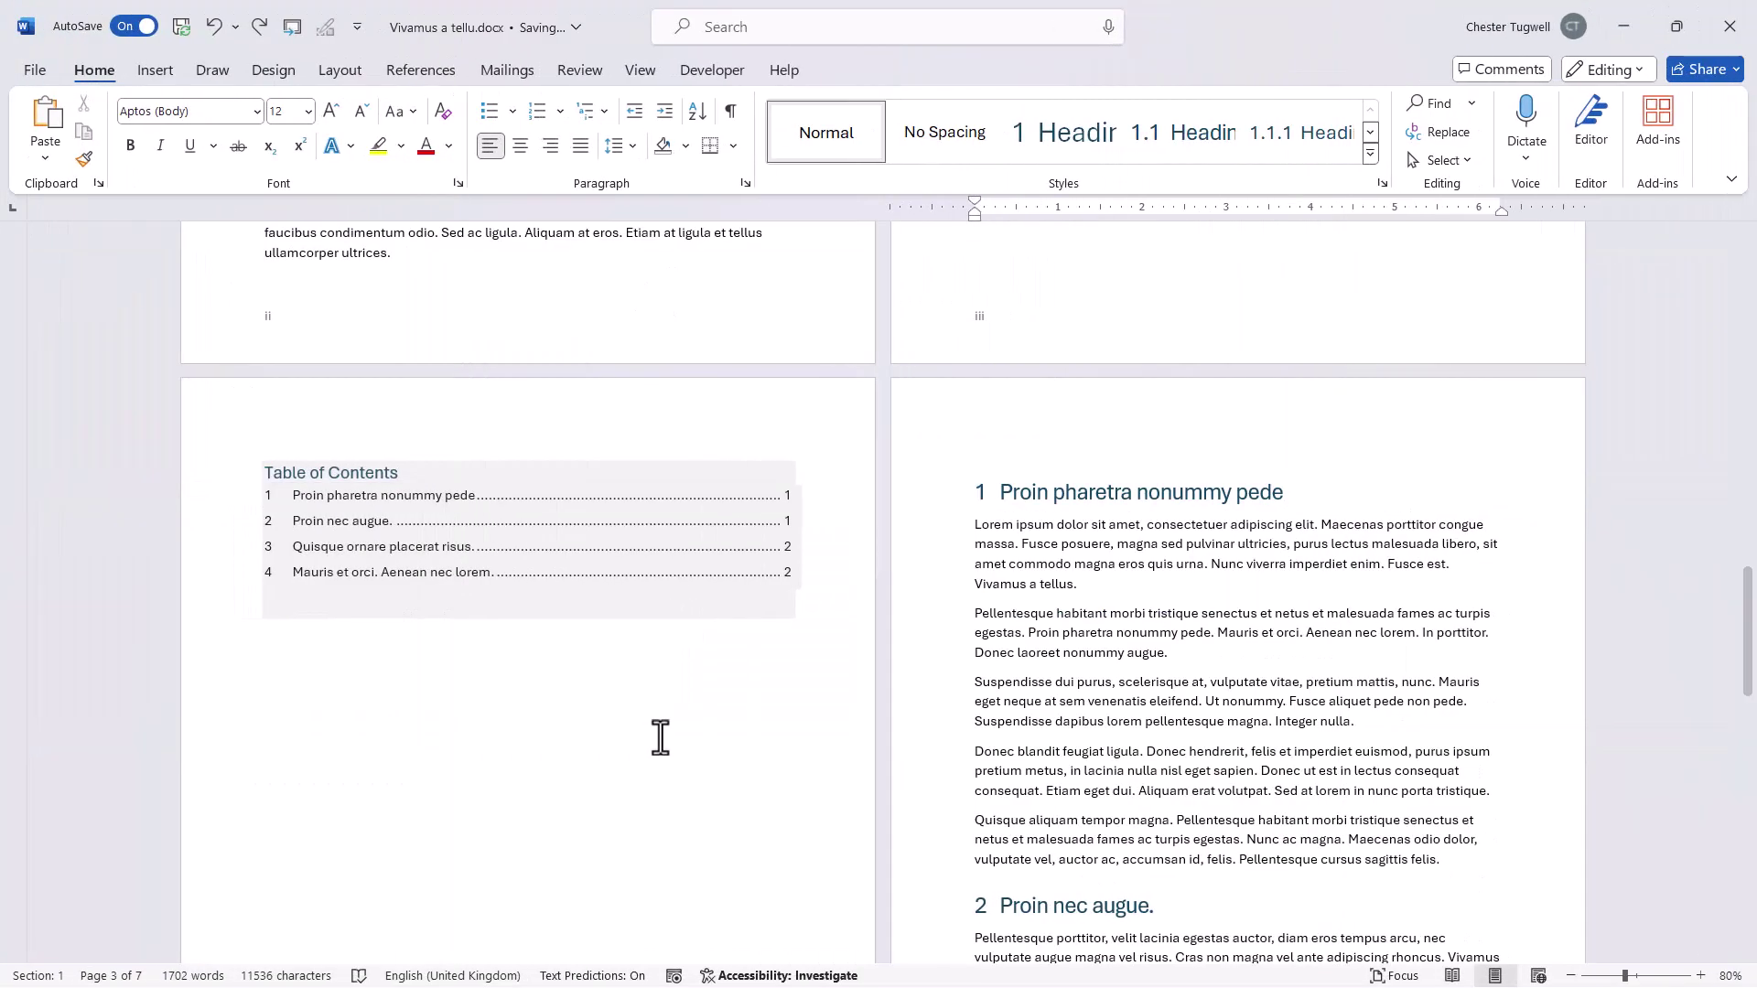
Step: Select the Acknowledgements heading text on page 2 and make it bold
{"action": "scroll", "coordinate": [660, 737], "scroll_direction": "up", "scroll_amount": 10}
{"action": "scroll", "coordinate": [660, 737], "scroll_direction": "up", "scroll_amount": 10}
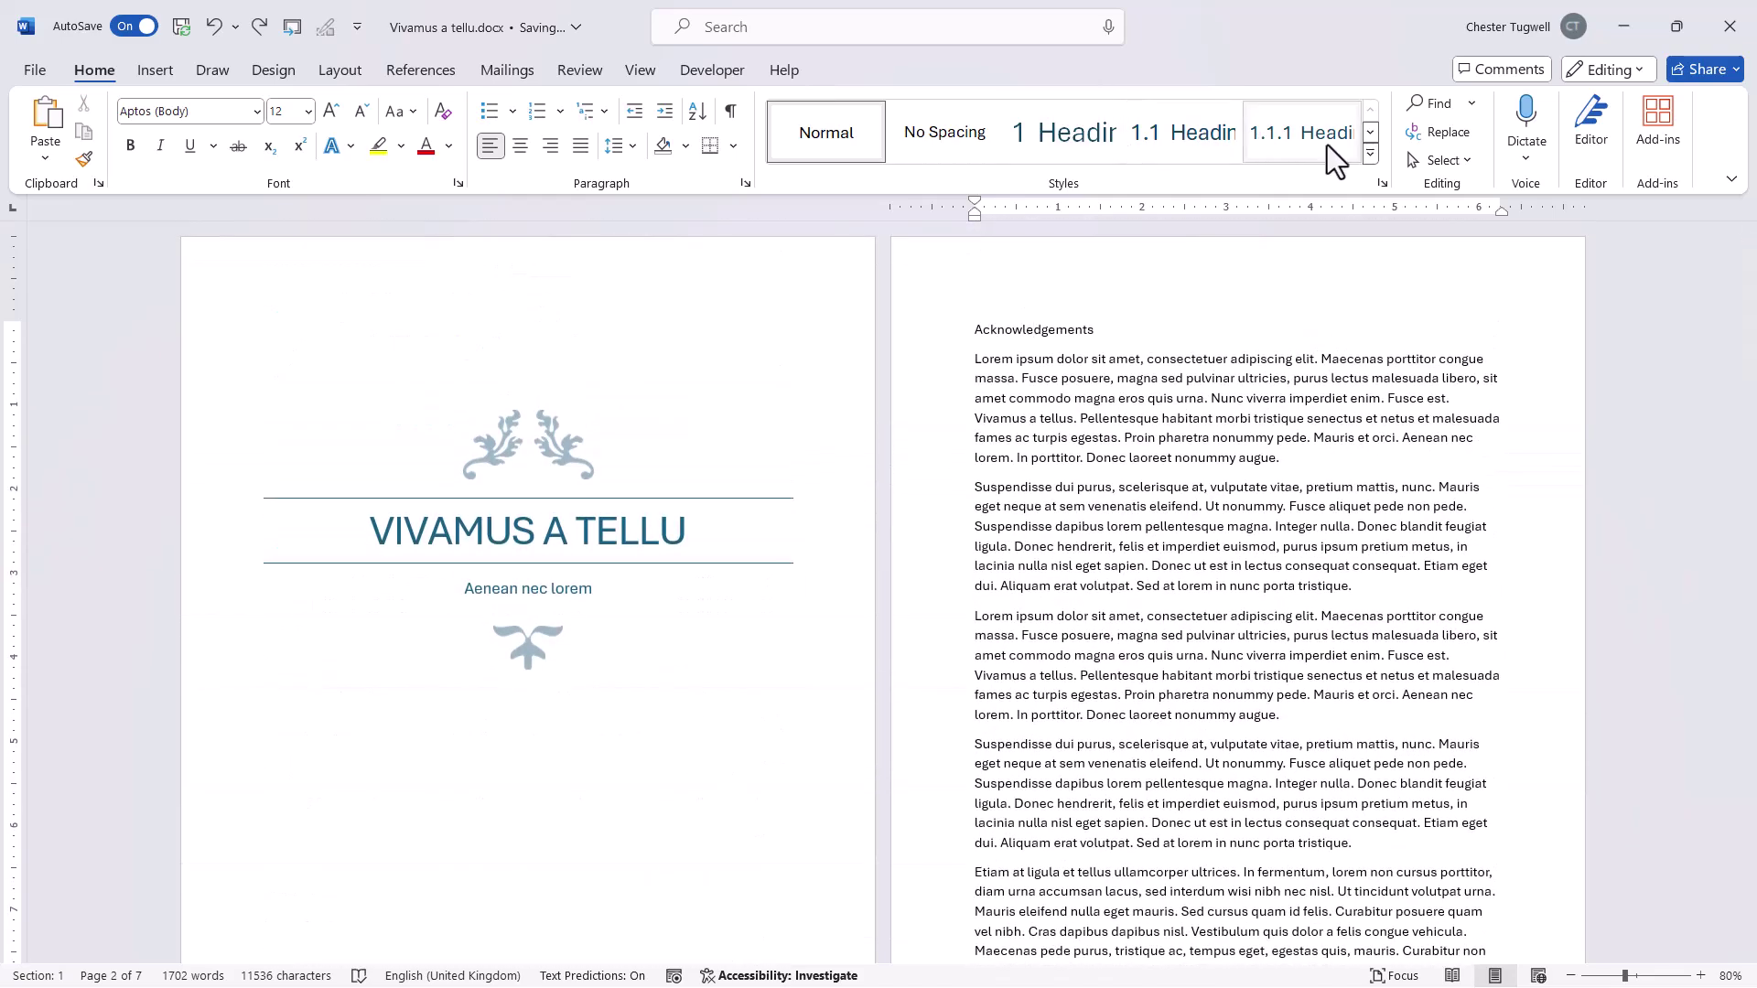
{"action": "scroll", "coordinate": [1012, 486], "scroll_direction": "down", "scroll_amount": 10}
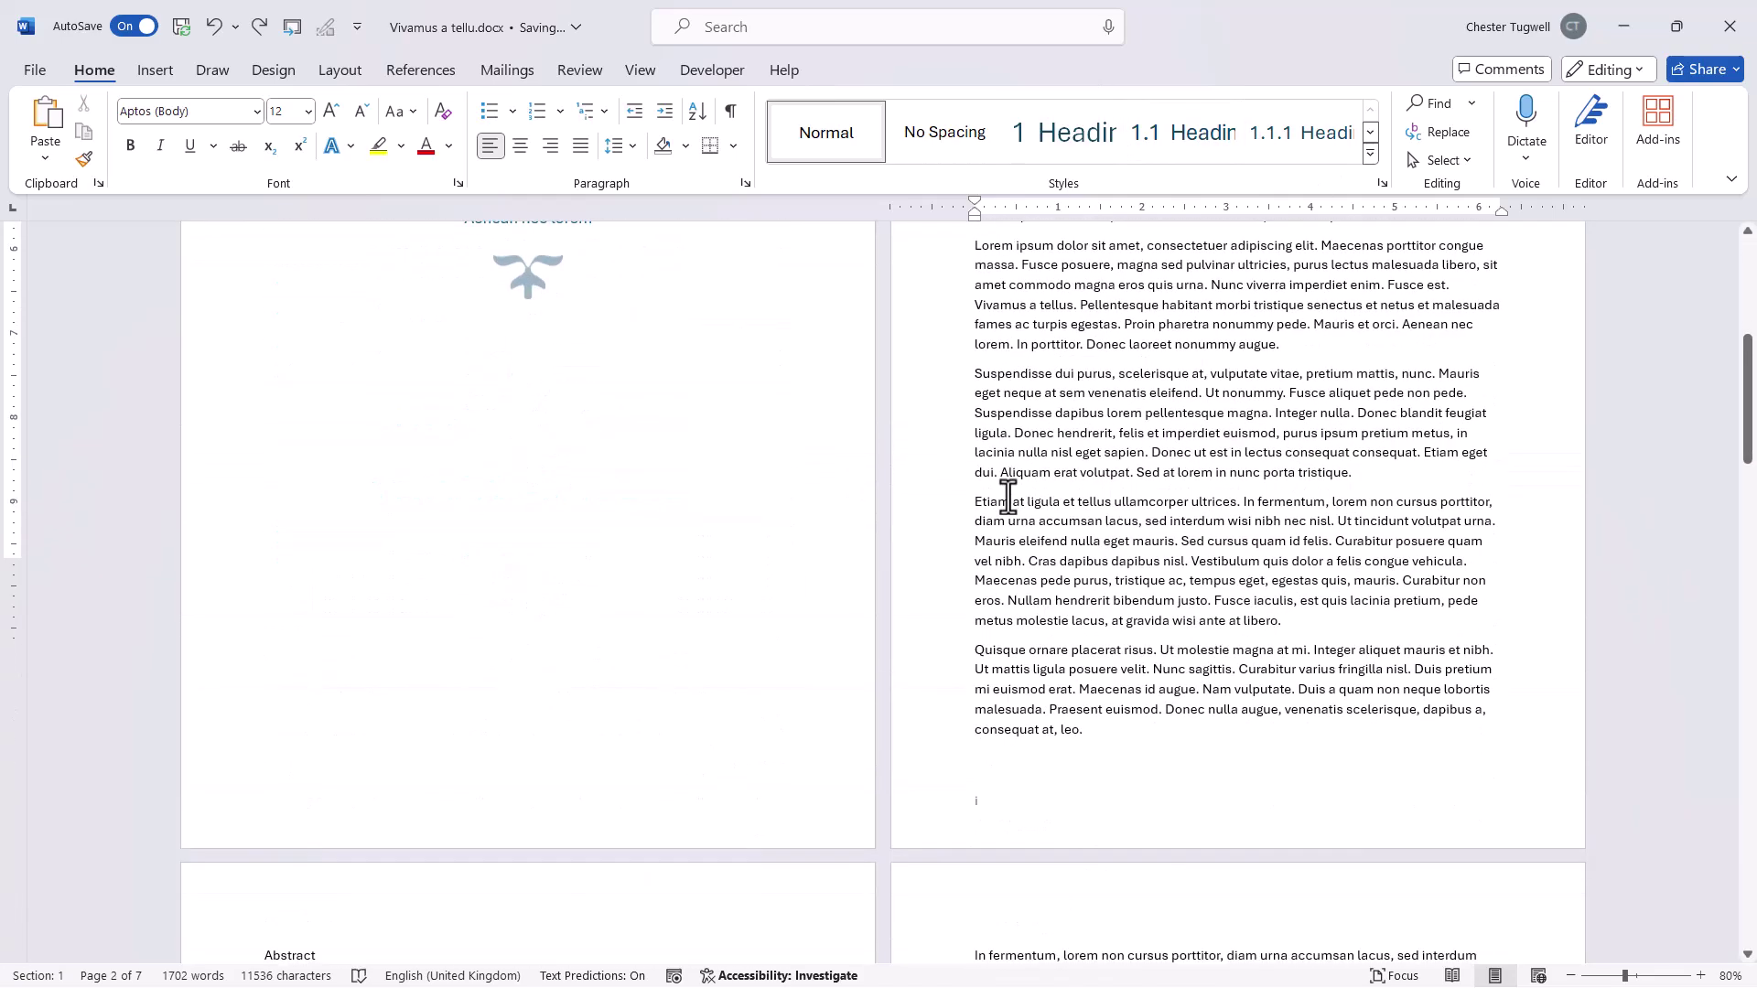
{"action": "scroll", "coordinate": [1211, 401], "scroll_direction": "up", "scroll_amount": 10}
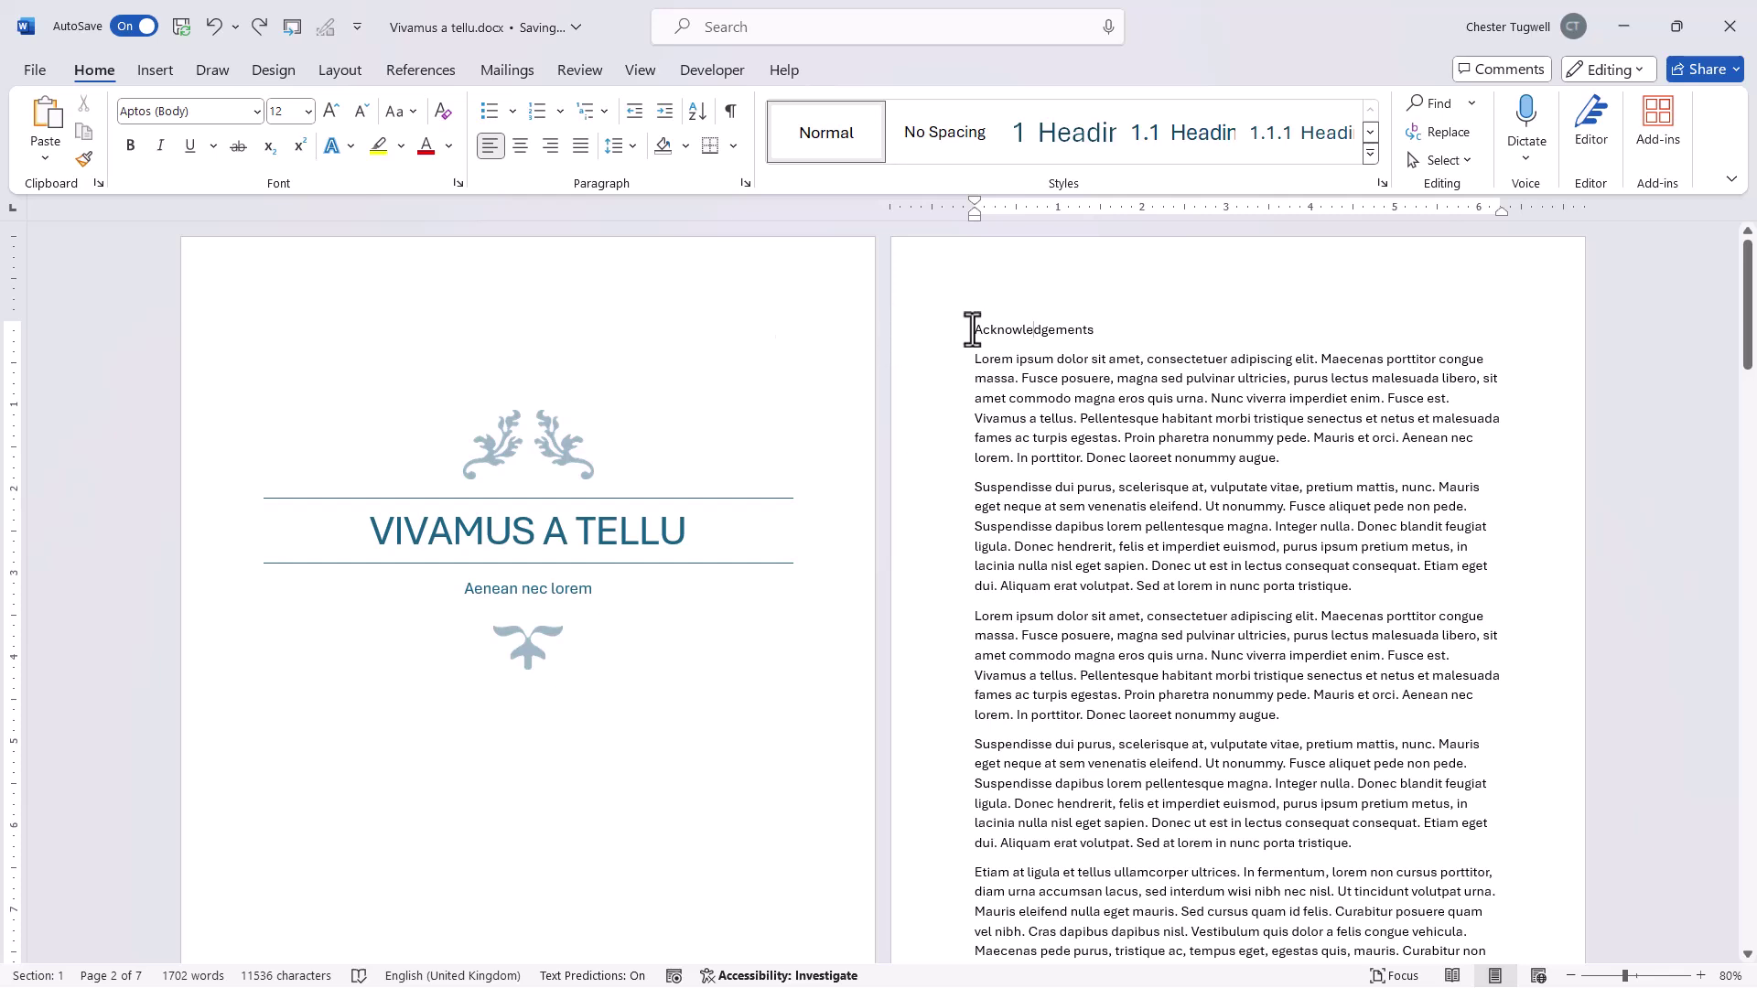
{"action": "left_click_drag", "start_coordinate": [971, 330], "coordinate": [1093, 329]}
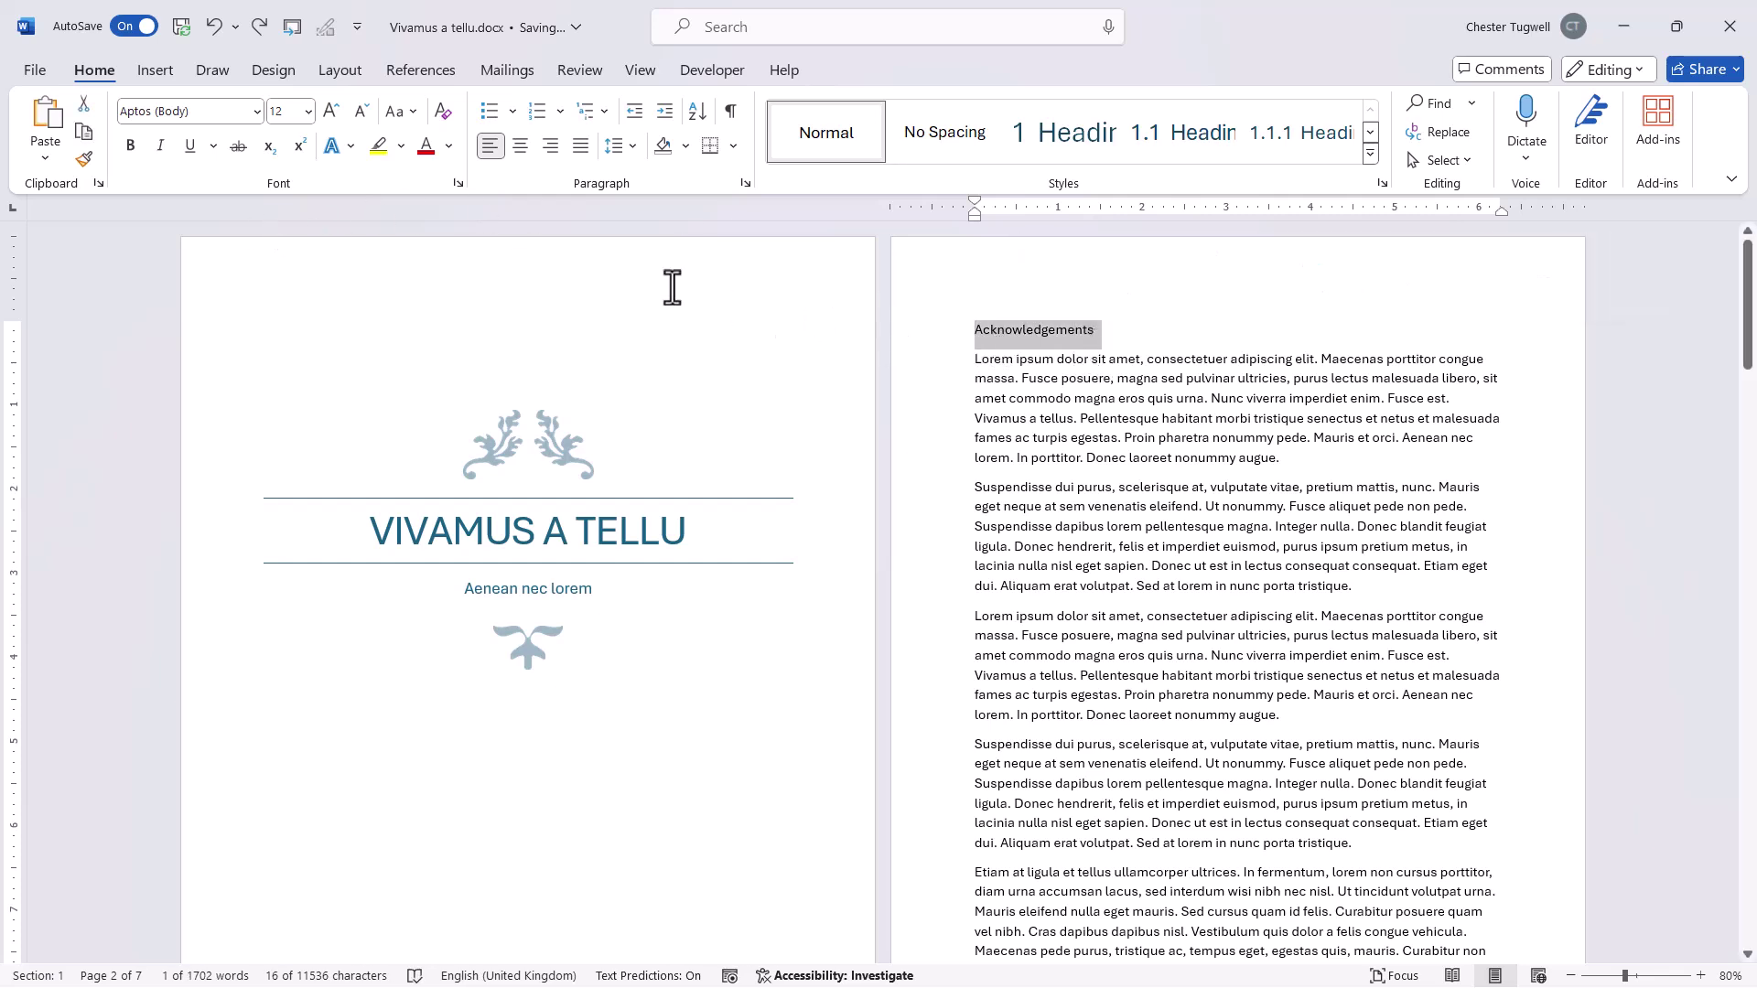
{"action": "left_click", "coordinate": [133, 148]}
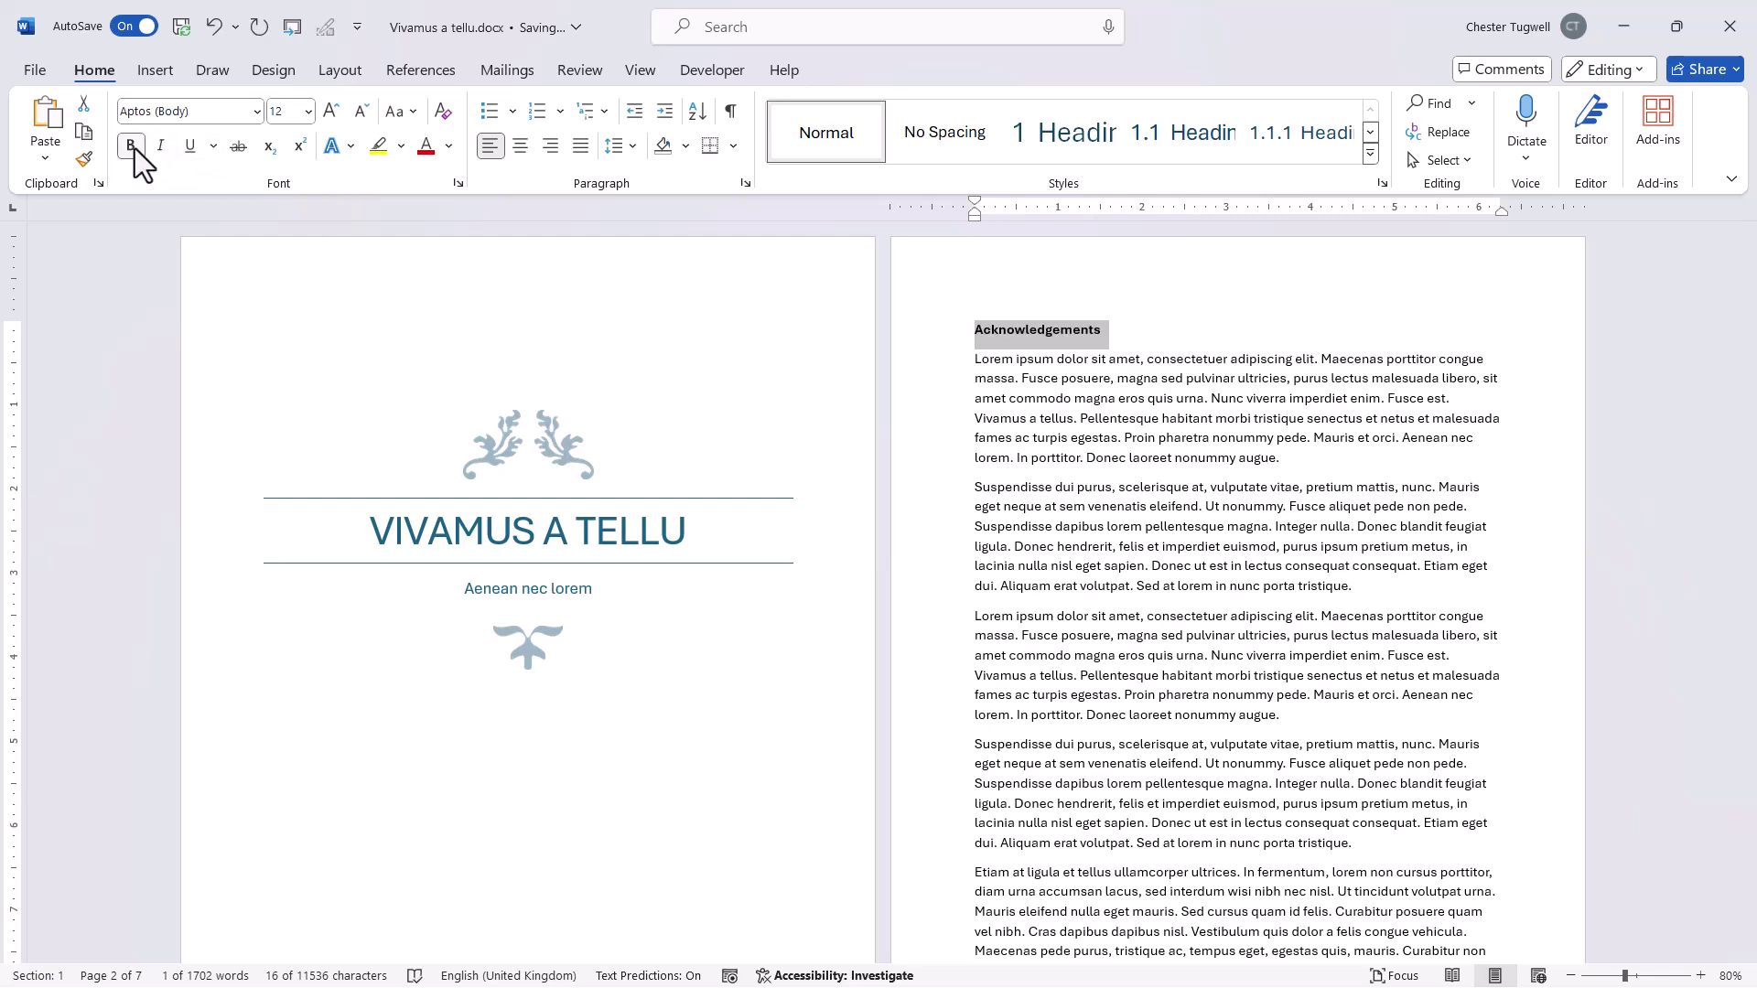
Step: Set the Acknowledgements line to 16 pt and save its formatting as a new style 'Pre TOC'
{"action": "left_click", "coordinate": [308, 111]}
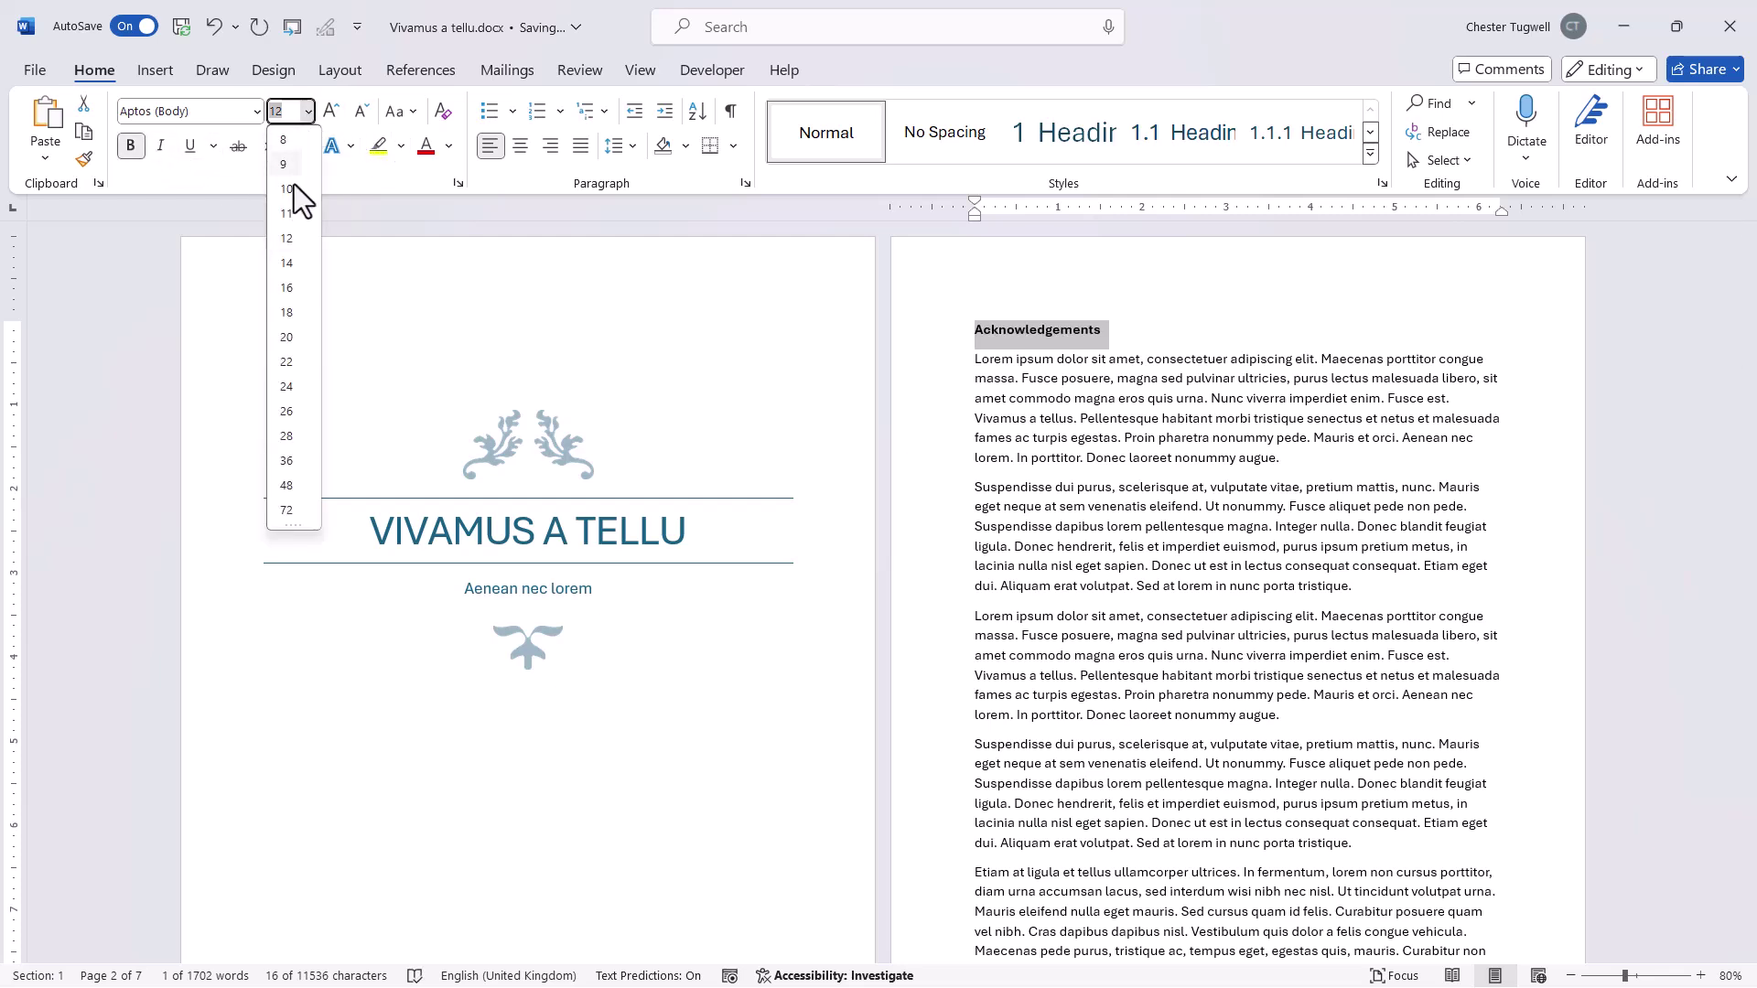
{"action": "left_click", "coordinate": [291, 333]}
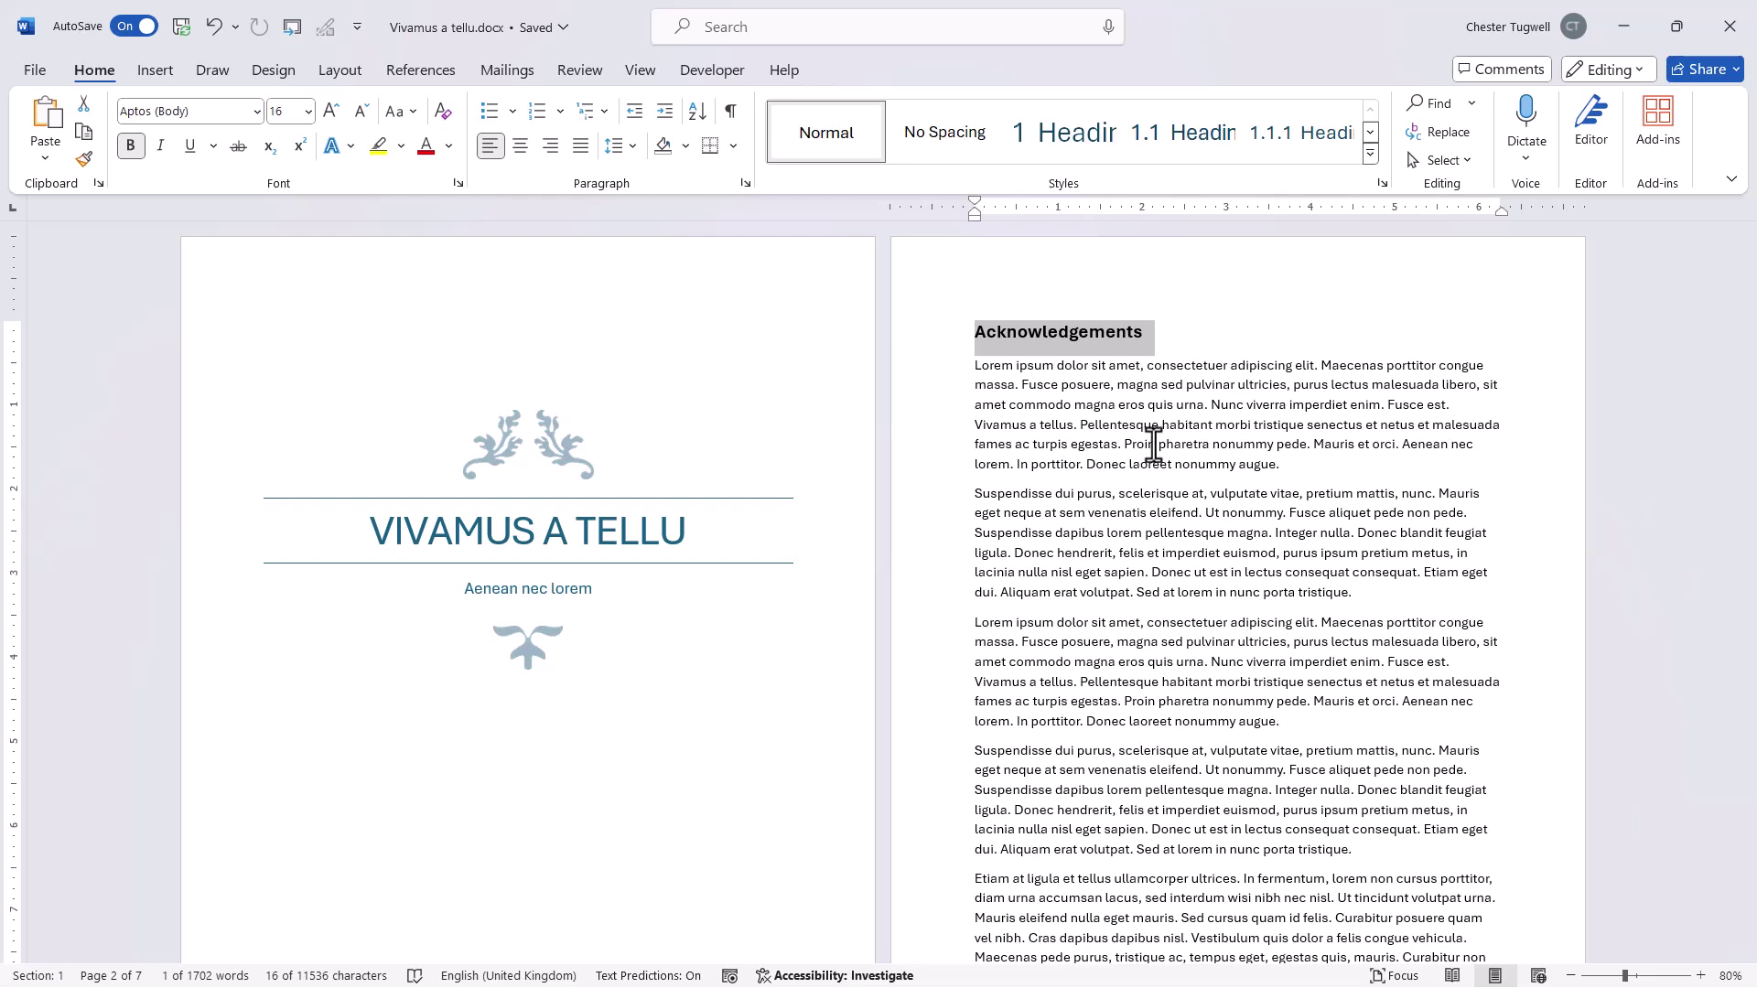
{"action": "left_click", "coordinate": [1369, 156]}
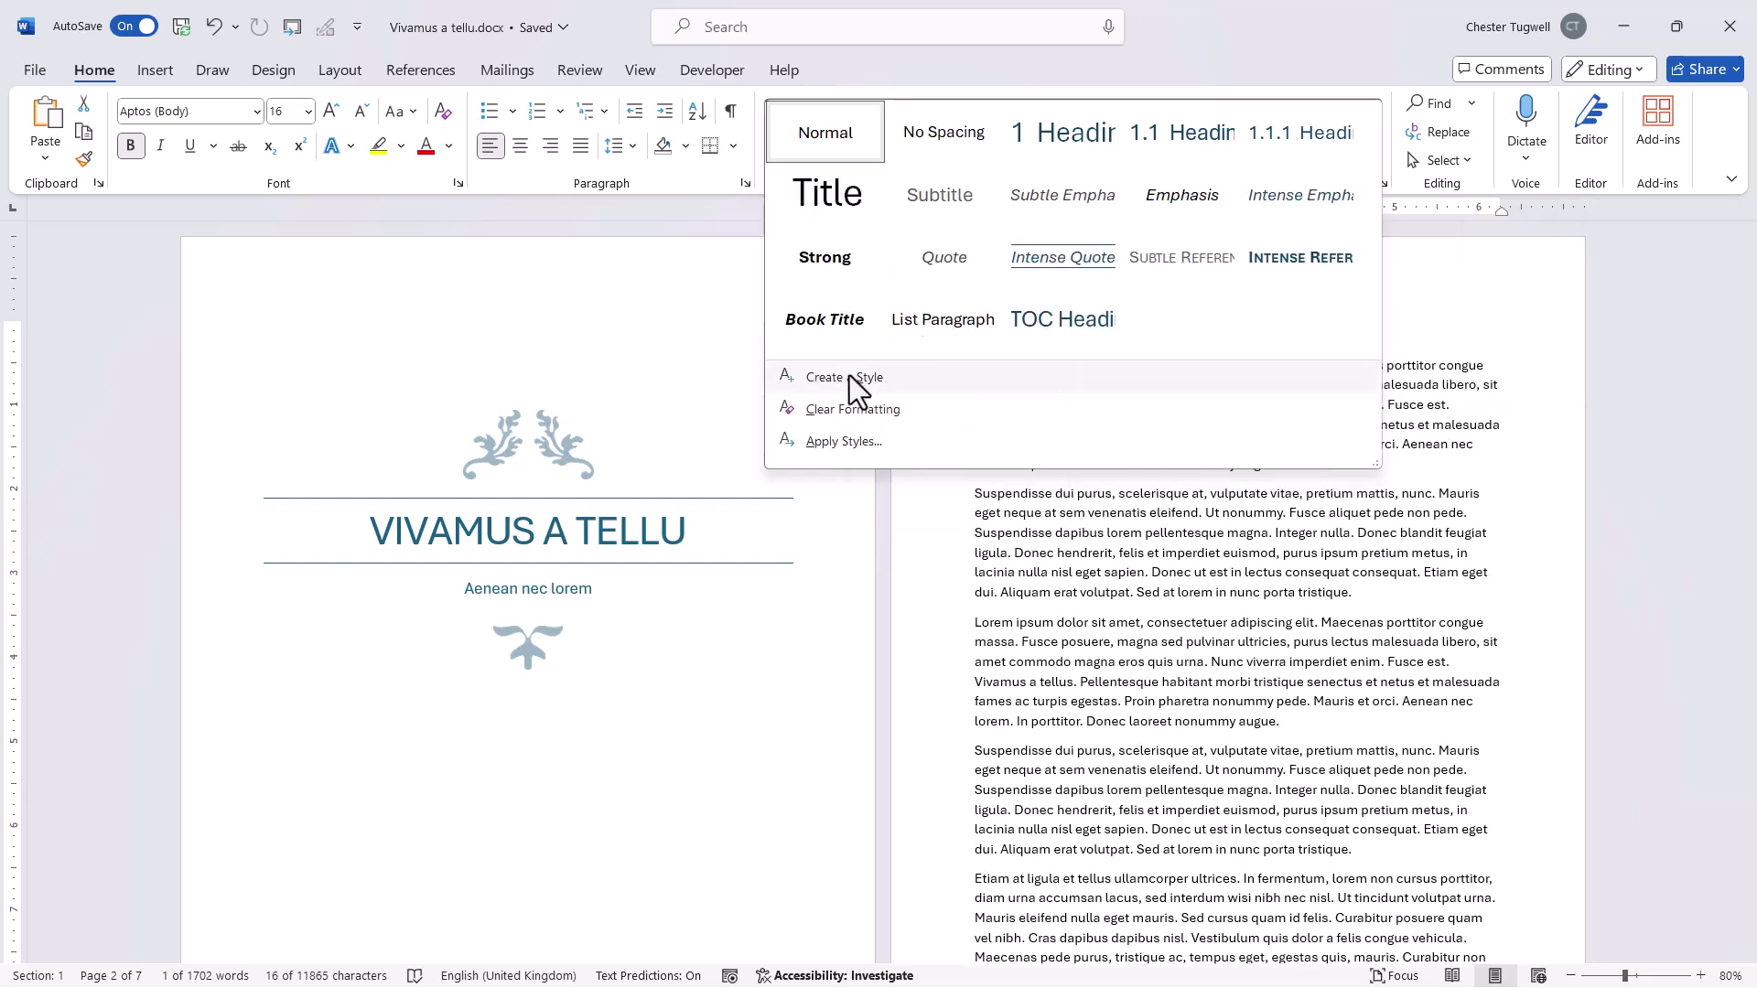
{"action": "left_click", "coordinate": [849, 373]}
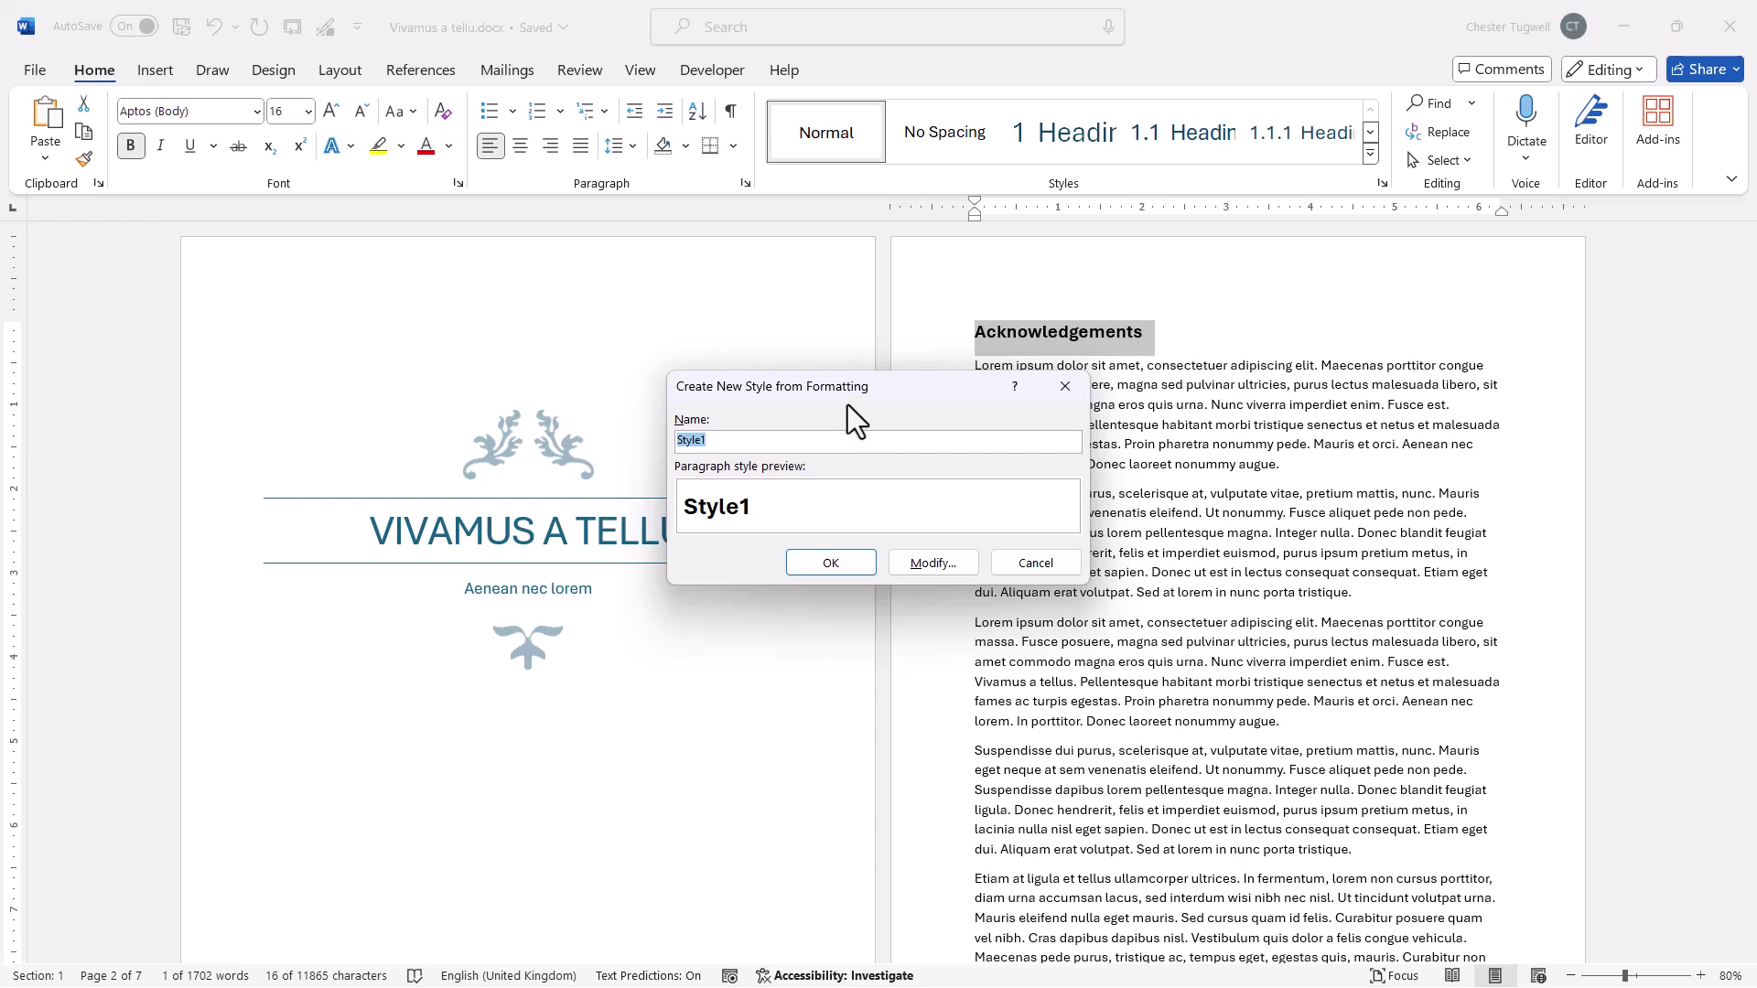
{"action": "type", "text": "Pre TOC"}
{"action": "left_click", "coordinate": [837, 567]}
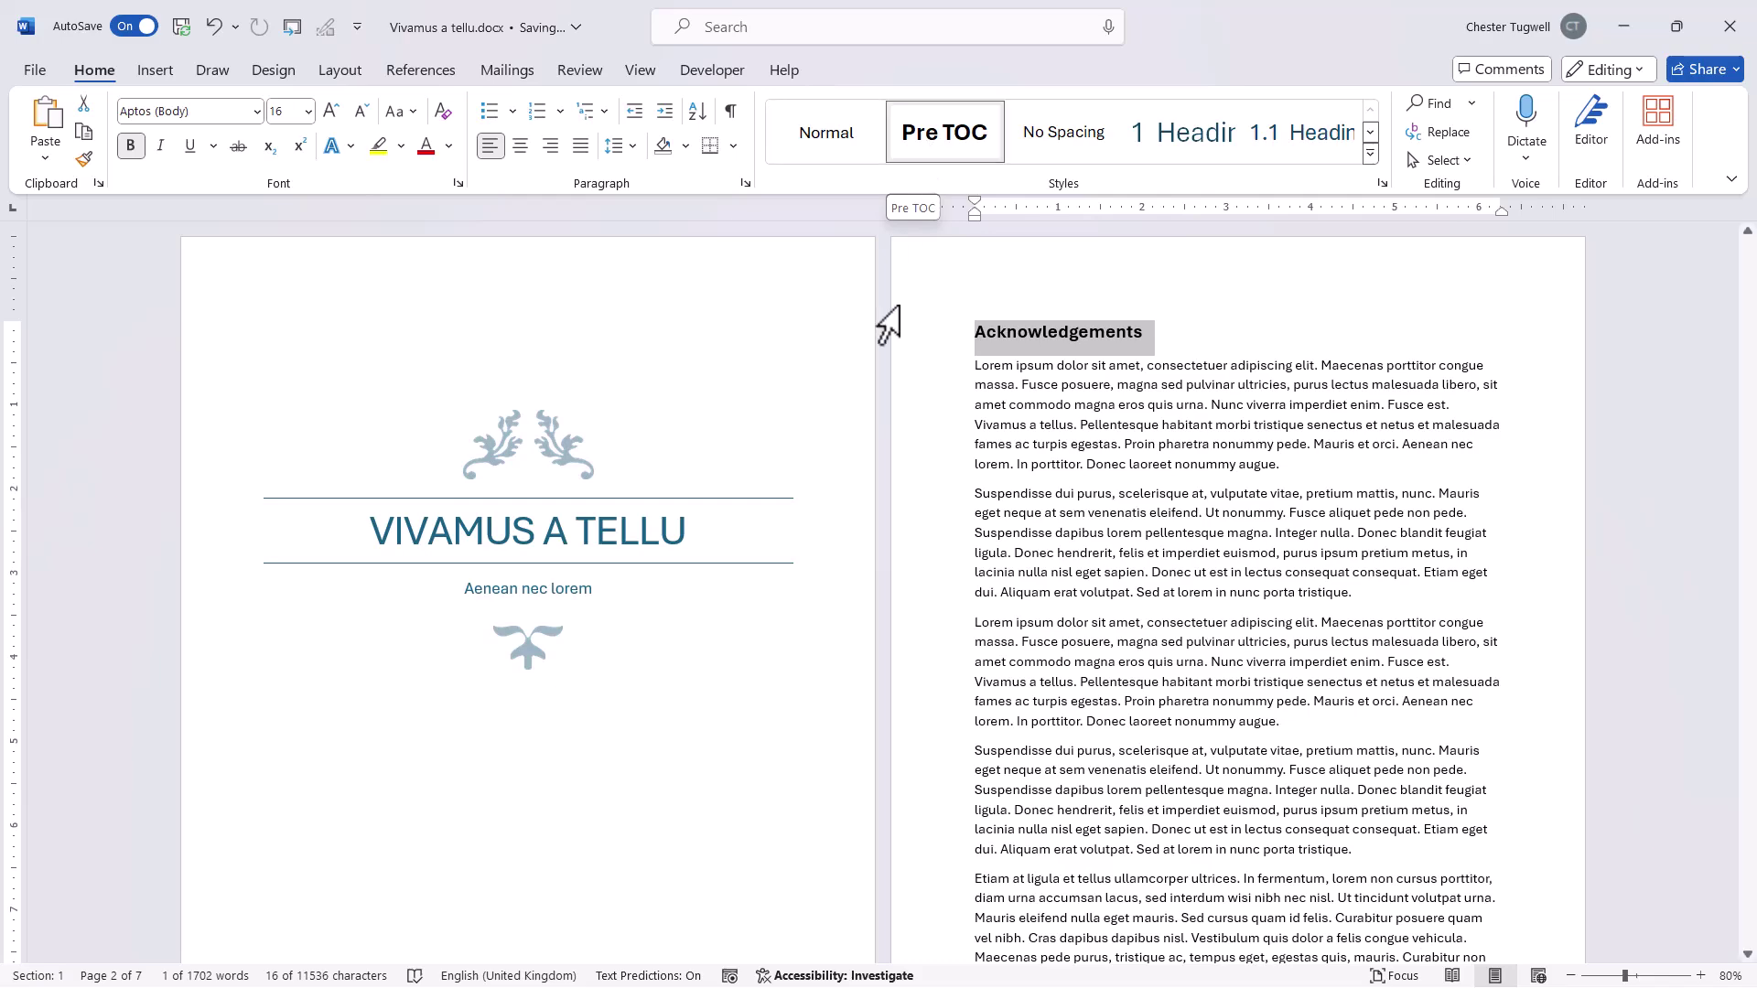
Step: Apply the Pre TOC style to the Abstract heading
{"action": "scroll", "coordinate": [685, 537], "scroll_direction": "down", "scroll_amount": 5}
{"action": "scroll", "coordinate": [688, 539], "scroll_direction": "down", "scroll_amount": 3}
{"action": "left_click", "coordinate": [288, 667]}
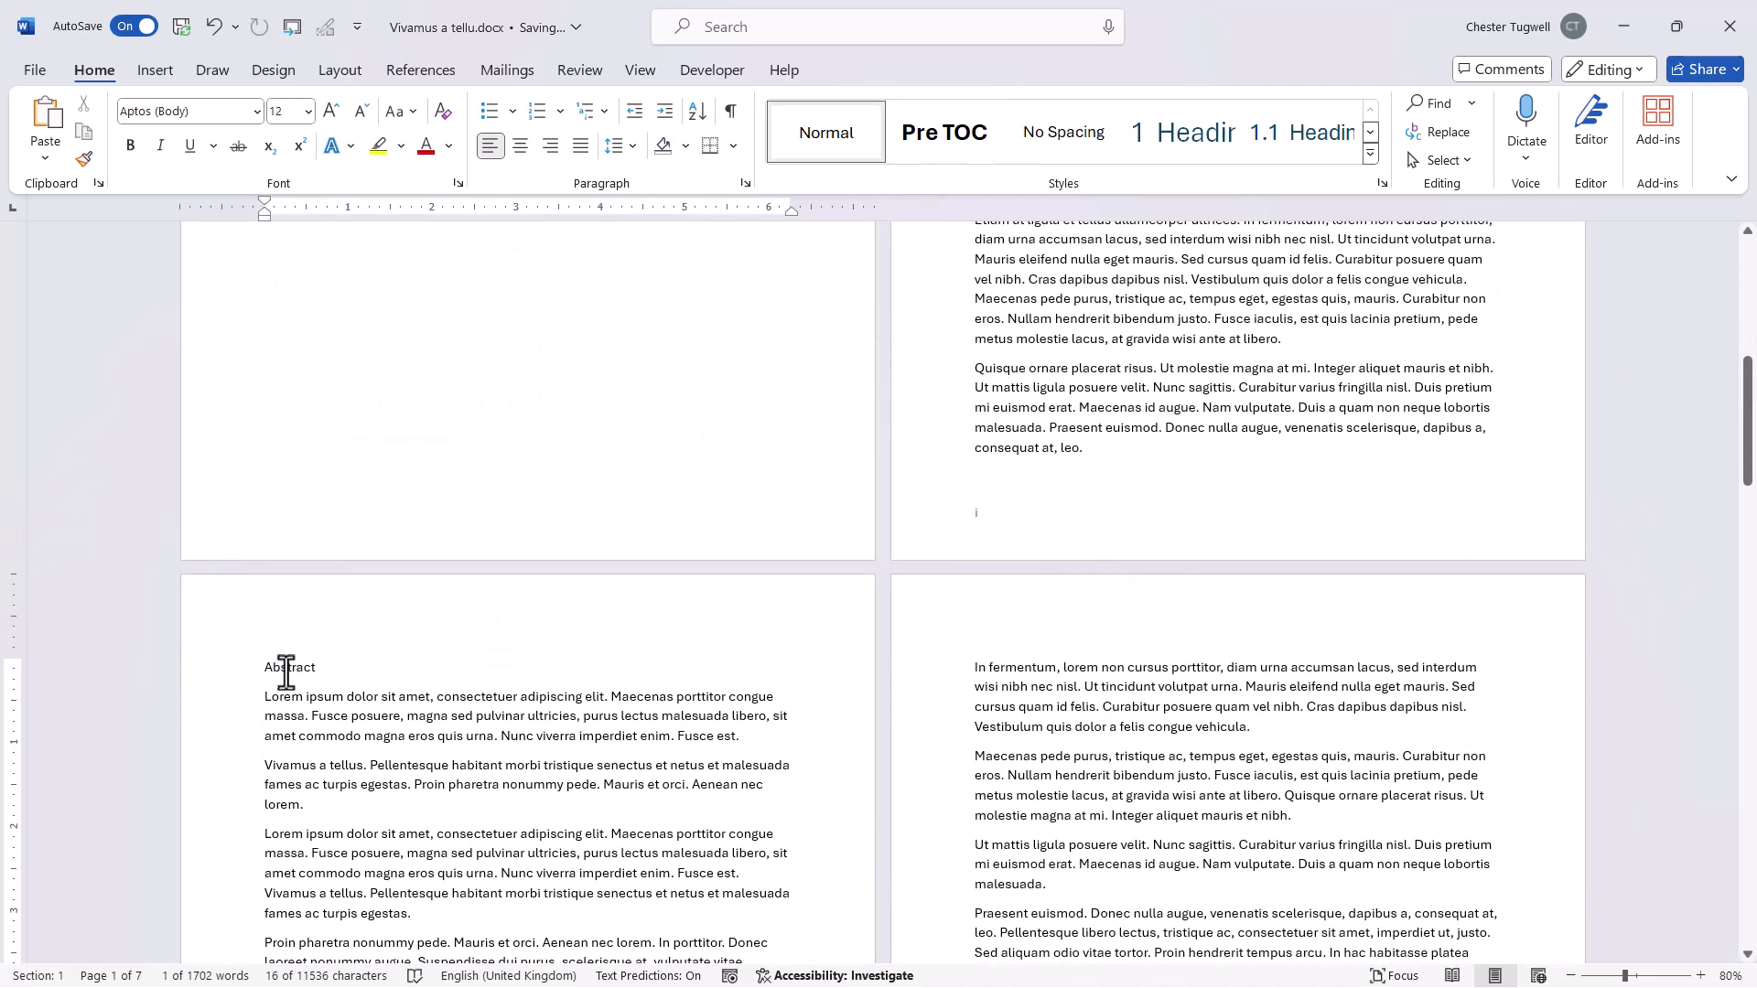
{"action": "left_click", "coordinate": [919, 139]}
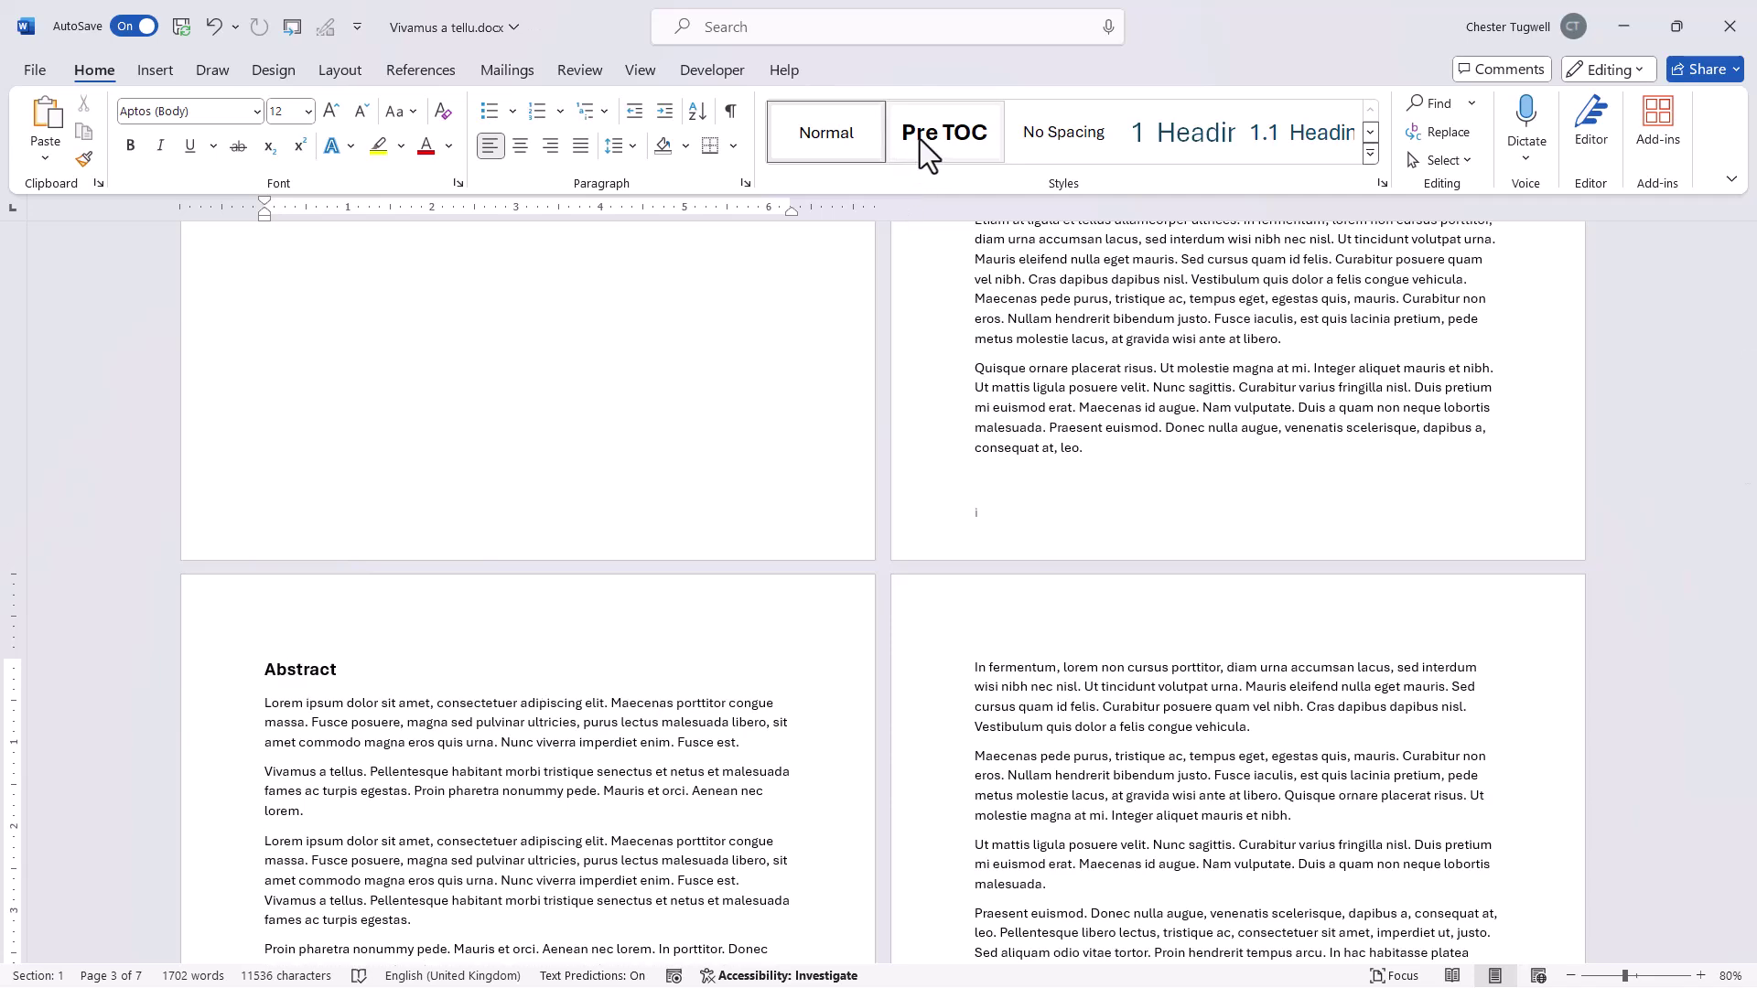
Step: Set both the Acknowledgements and Abstract headings to Level 1 via References > Add Text
{"action": "scroll", "coordinate": [1059, 411], "scroll_direction": "up", "scroll_amount": 6}
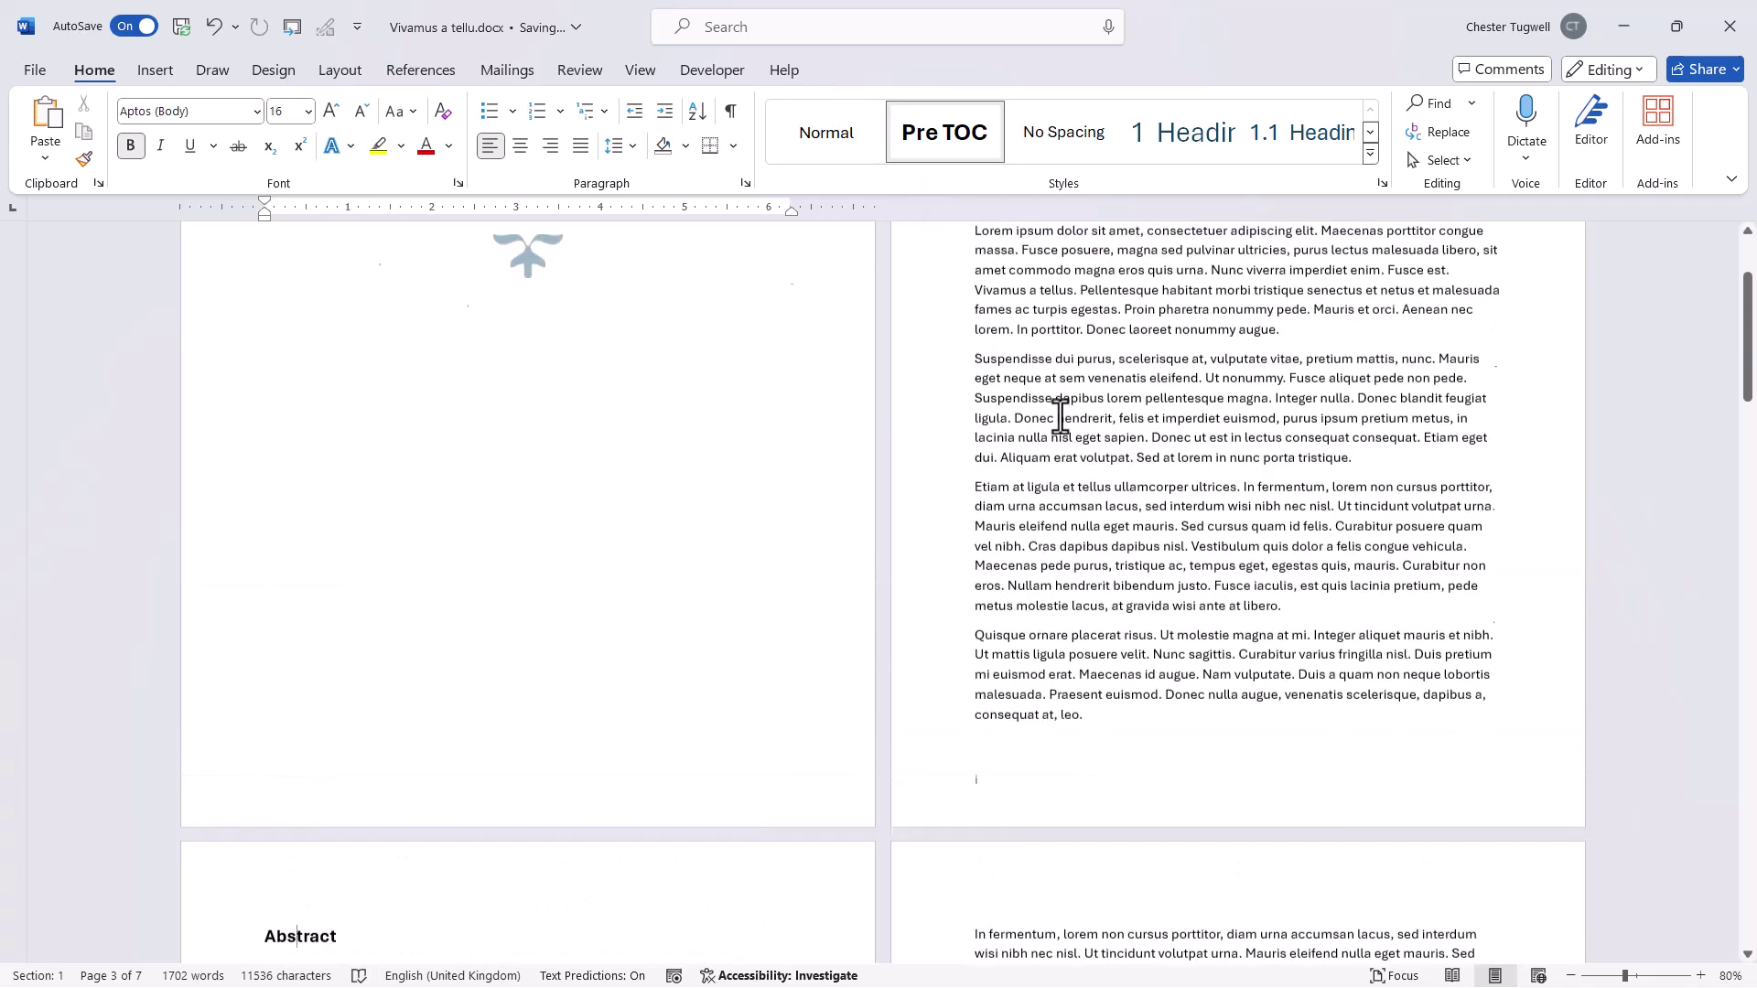
{"action": "scroll", "coordinate": [1052, 366], "scroll_direction": "up", "scroll_amount": 2}
{"action": "left_click", "coordinate": [1041, 332]}
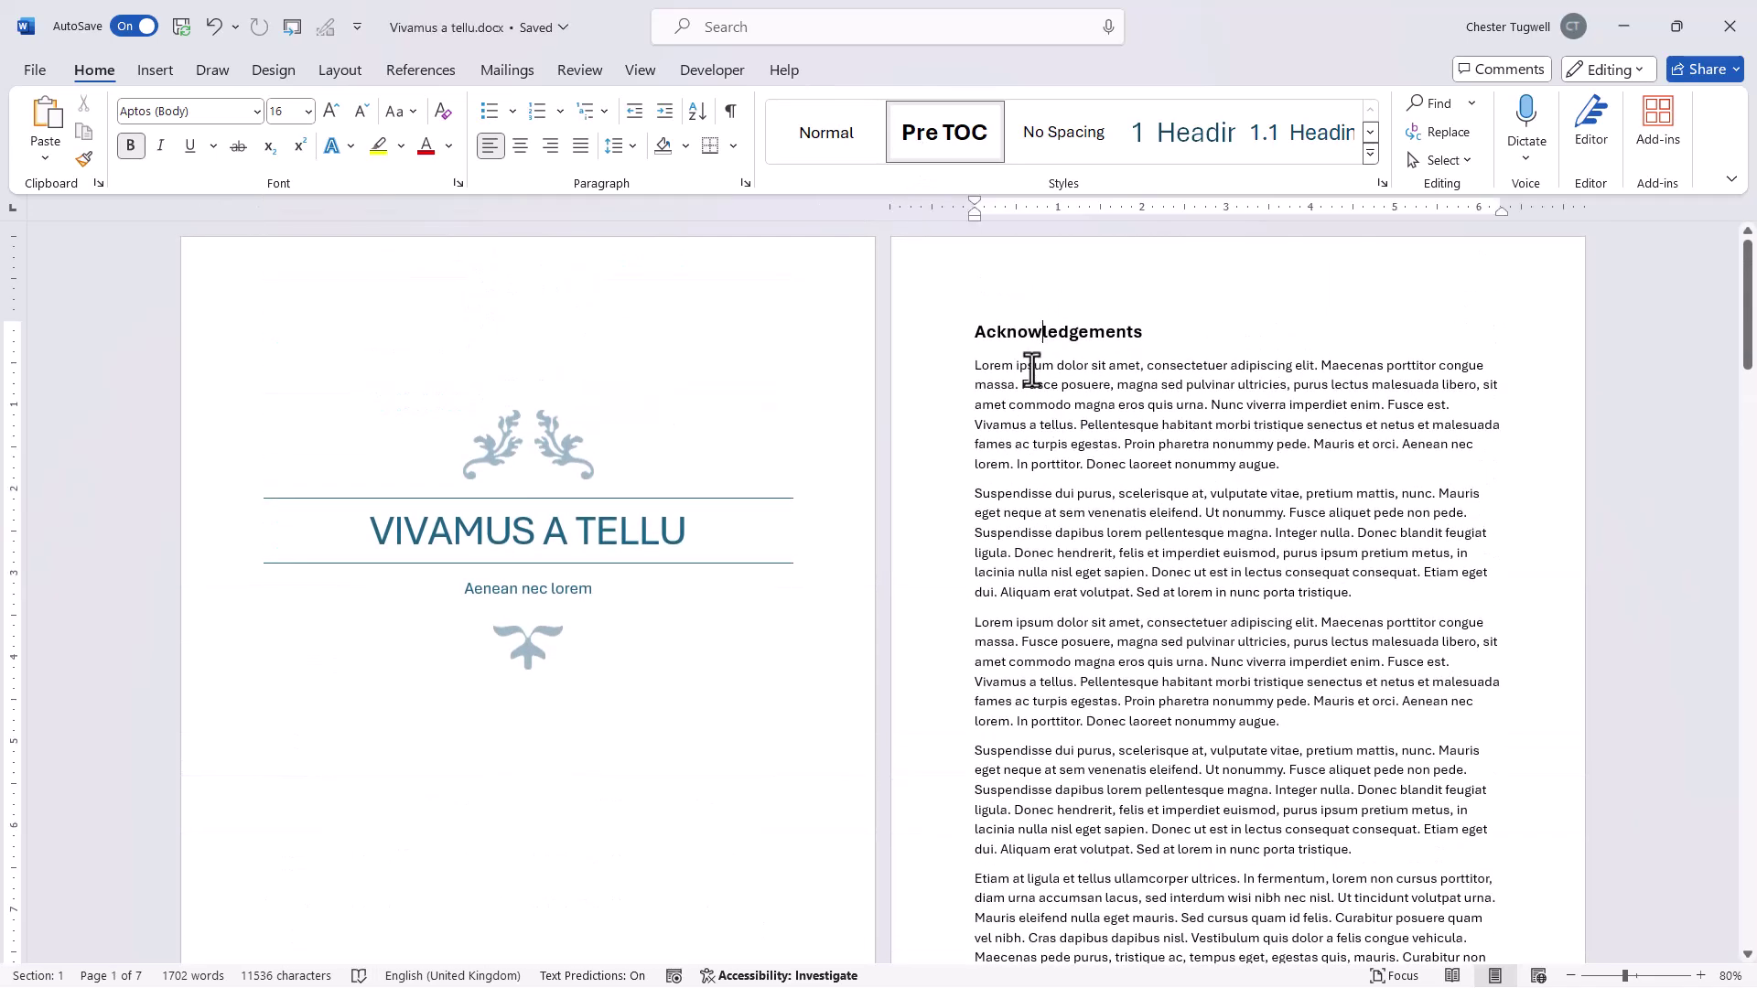
{"action": "left_click", "coordinate": [387, 74]}
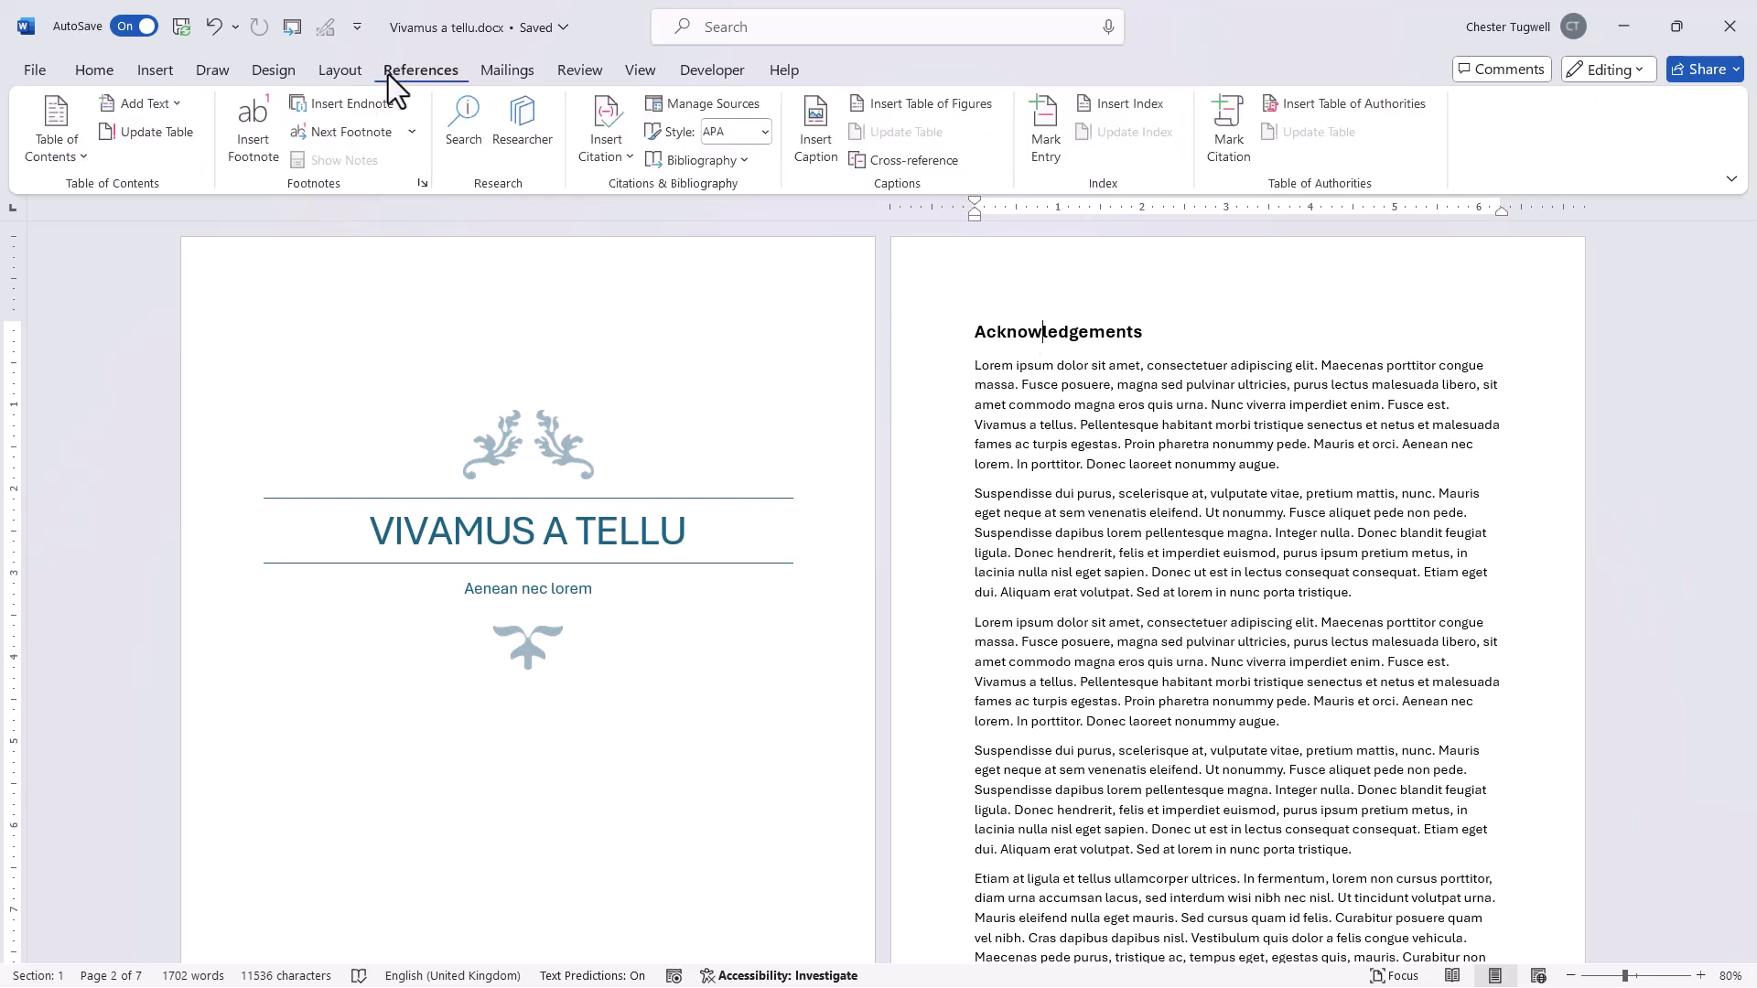
{"action": "left_click", "coordinate": [173, 108]}
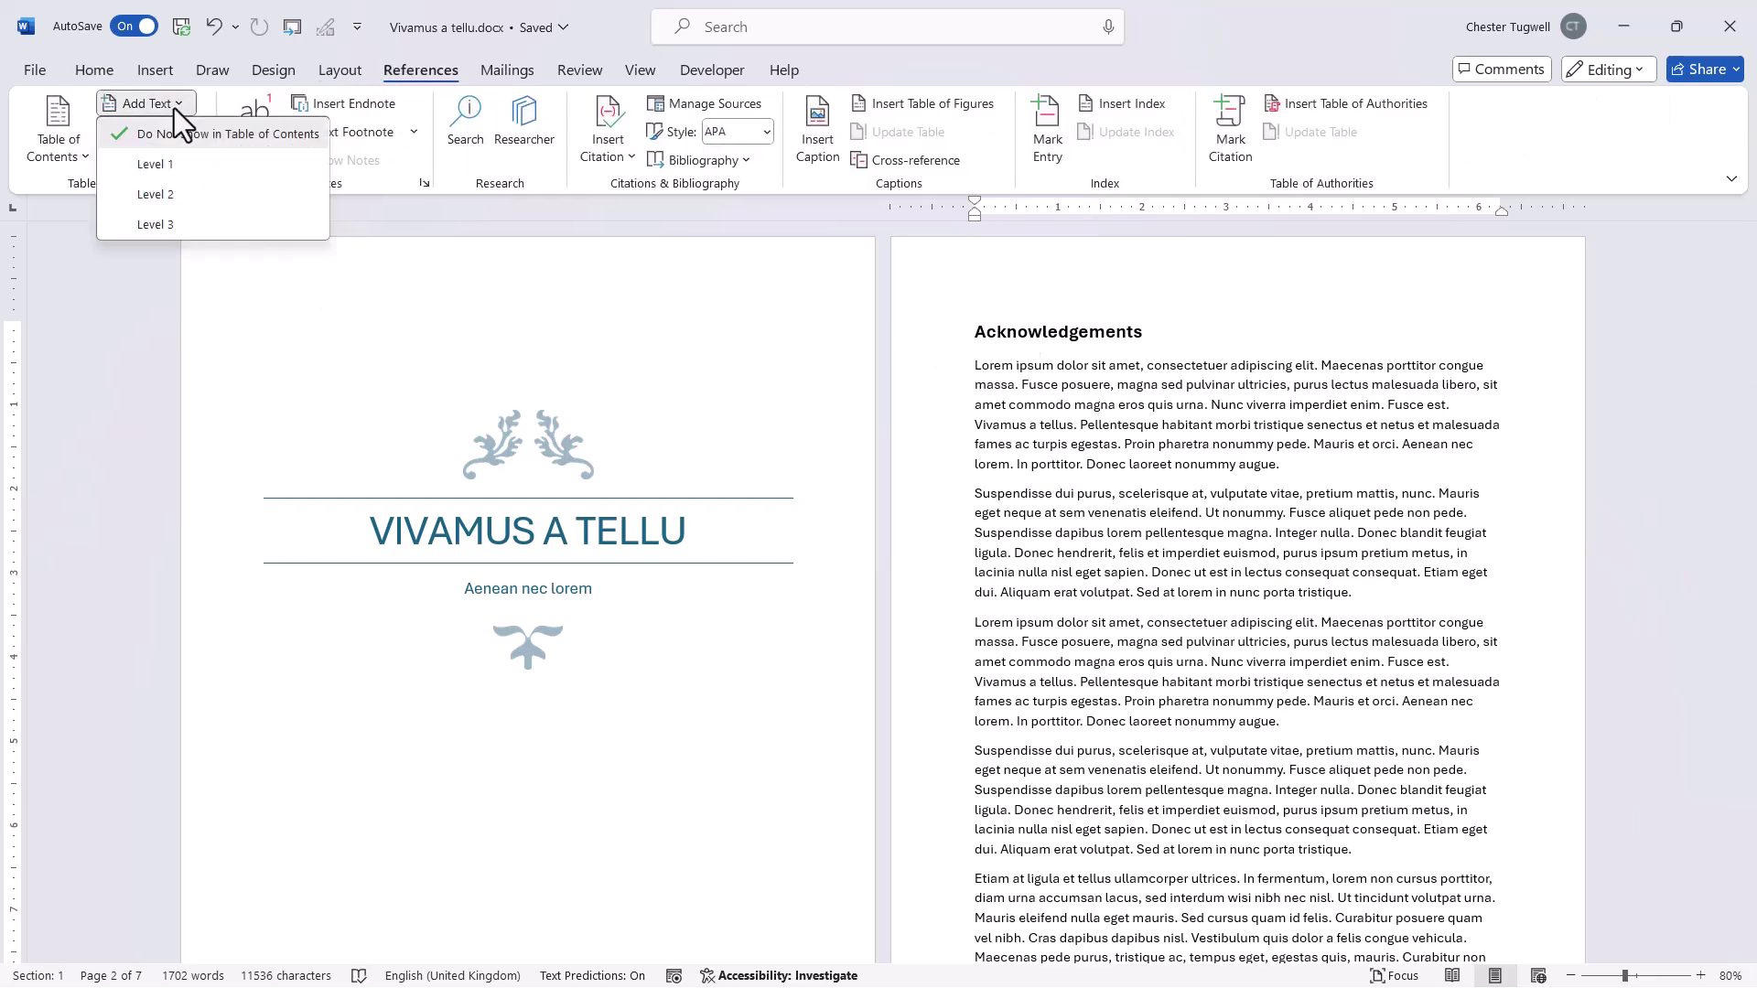
{"action": "left_click", "coordinate": [170, 172]}
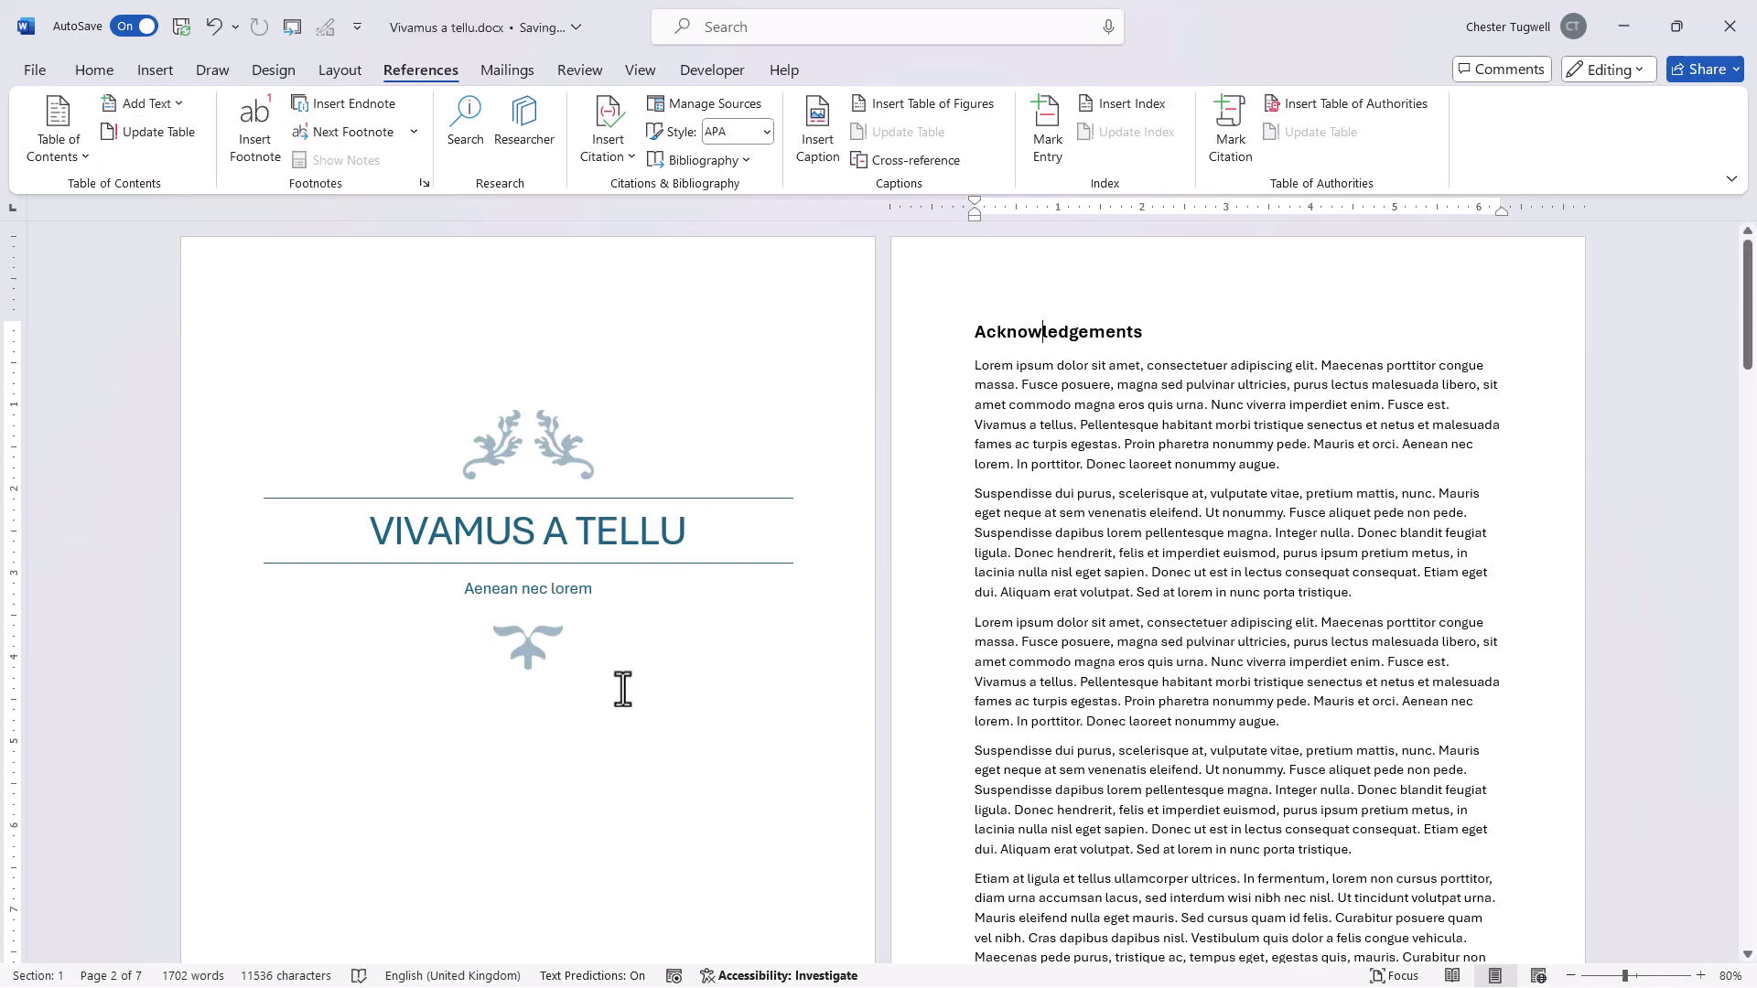
{"action": "scroll", "coordinate": [623, 688], "scroll_direction": "down", "scroll_amount": 5}
{"action": "scroll", "coordinate": [622, 689], "scroll_direction": "down", "scroll_amount": 2}
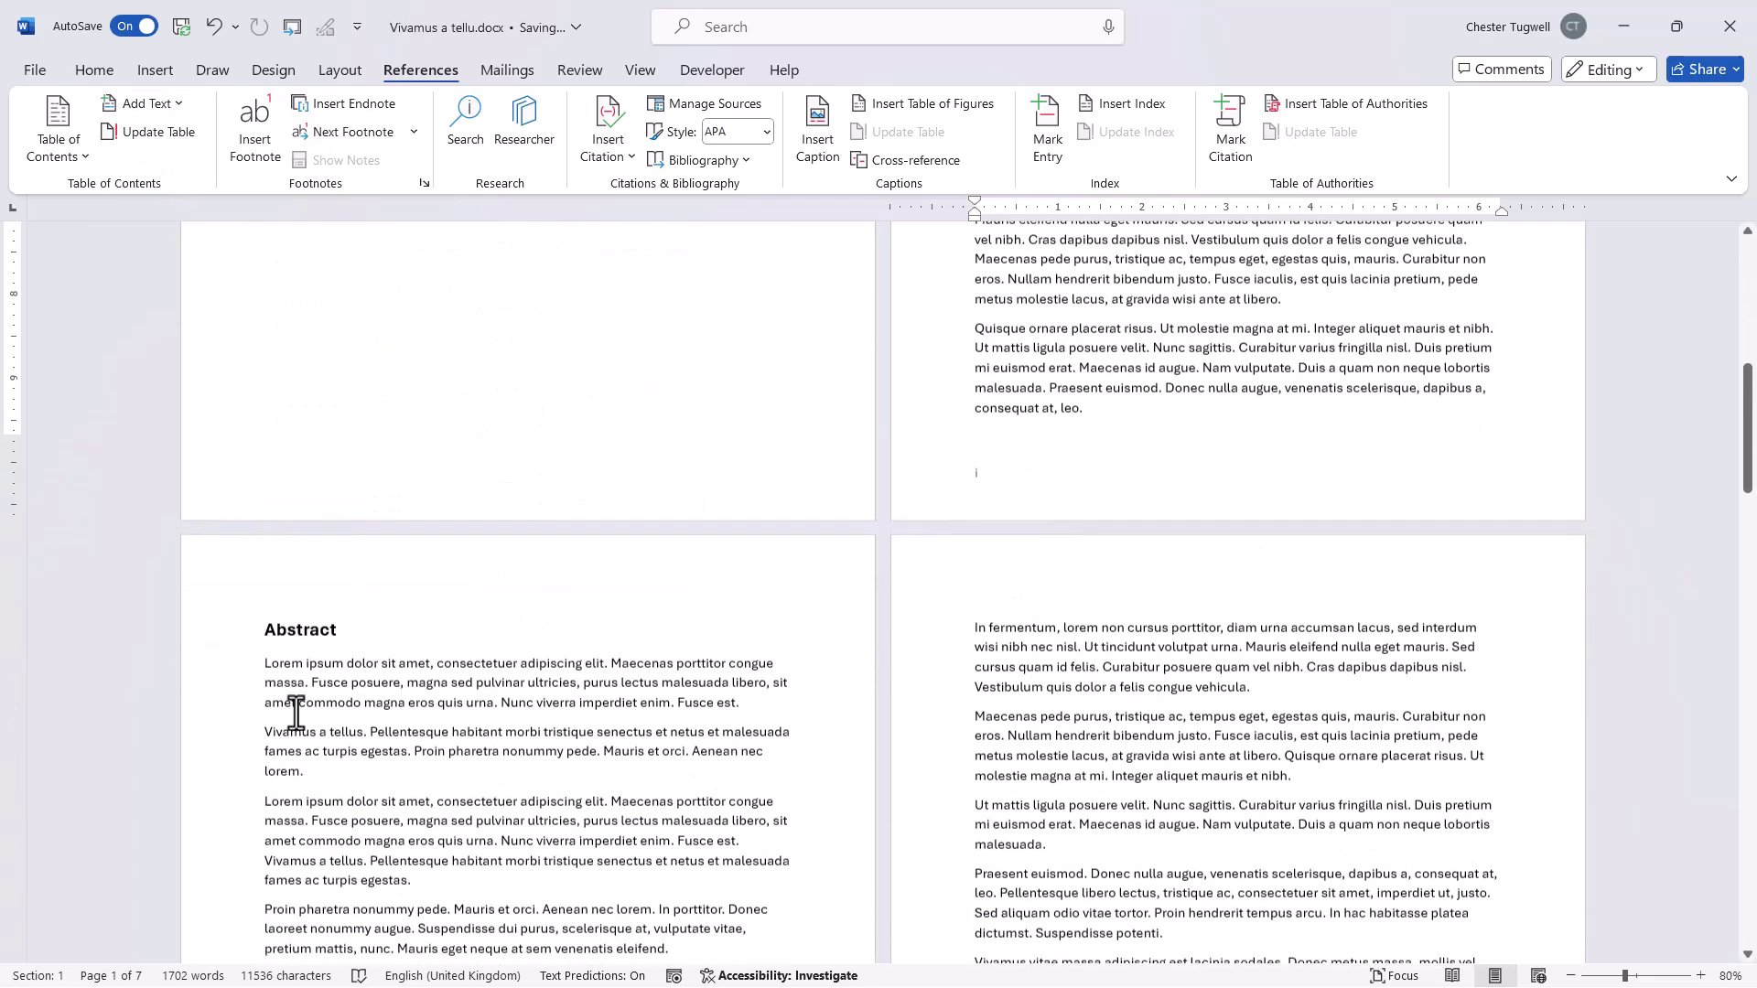
{"action": "left_click", "coordinate": [283, 625]}
{"action": "left_click", "coordinate": [172, 112]}
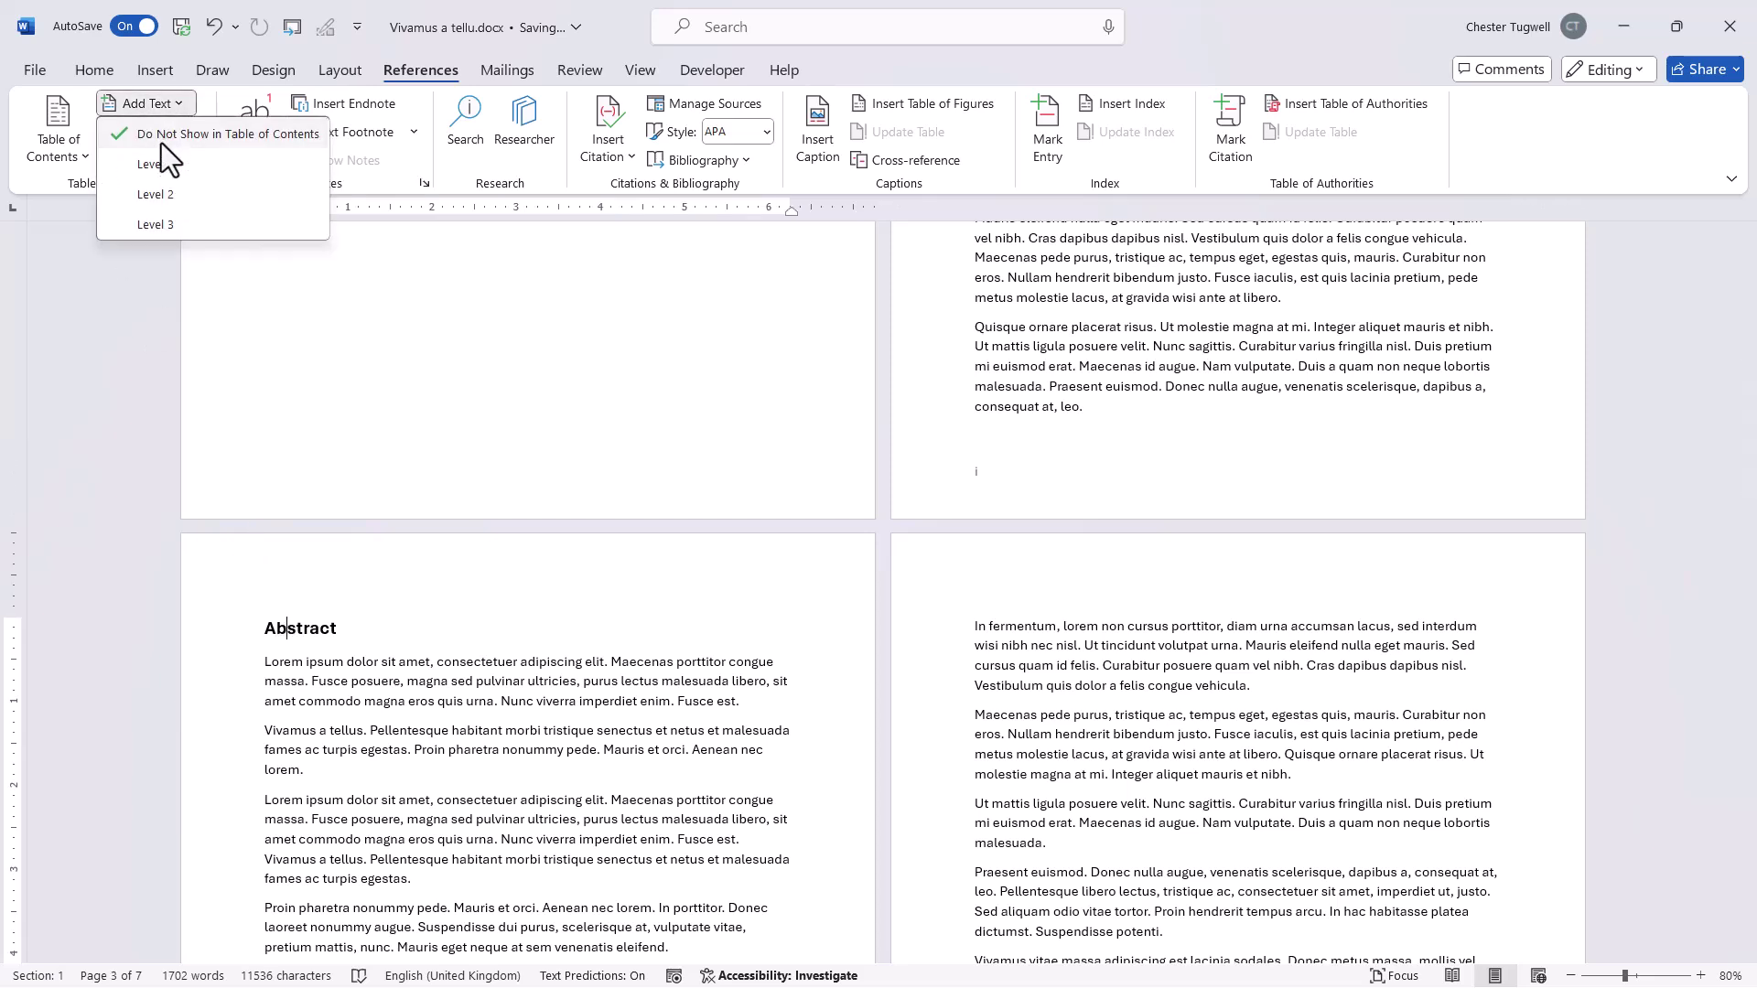
{"action": "left_click", "coordinate": [159, 163]}
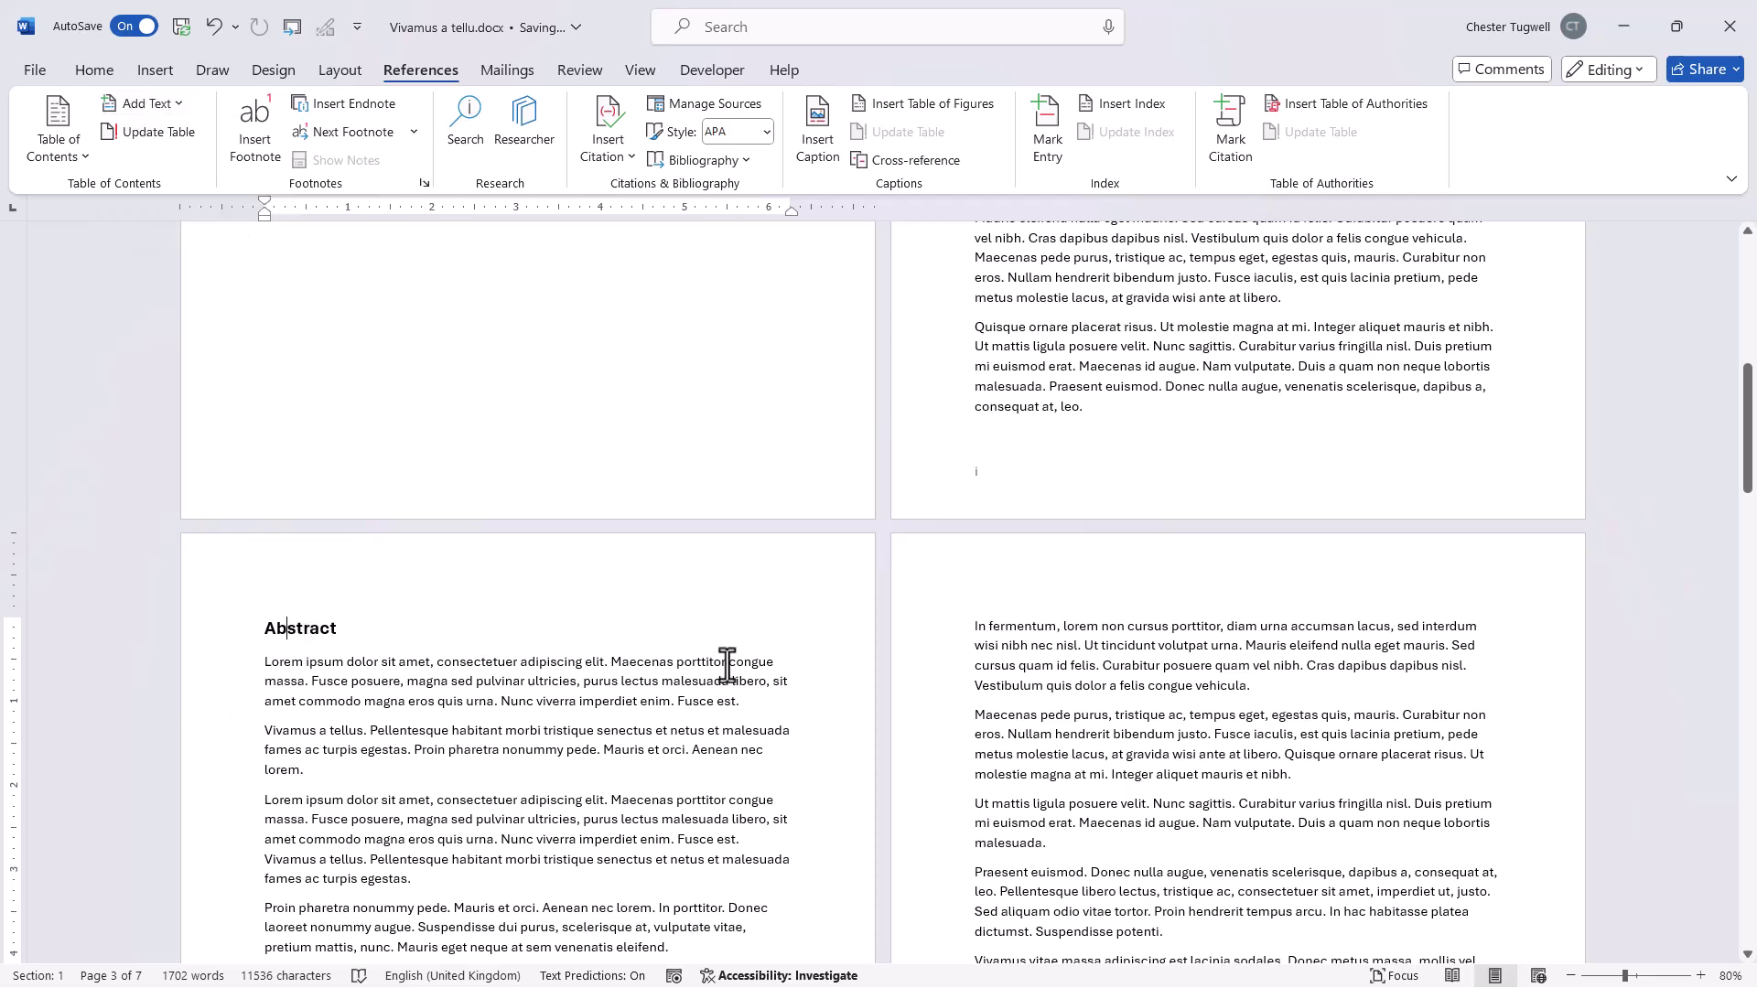
Step: Update the entire table of contents so Acknowledgements (page i) and Abstract (page ii) appear above the chapters
{"action": "scroll", "coordinate": [728, 665], "scroll_direction": "down", "scroll_amount": 10}
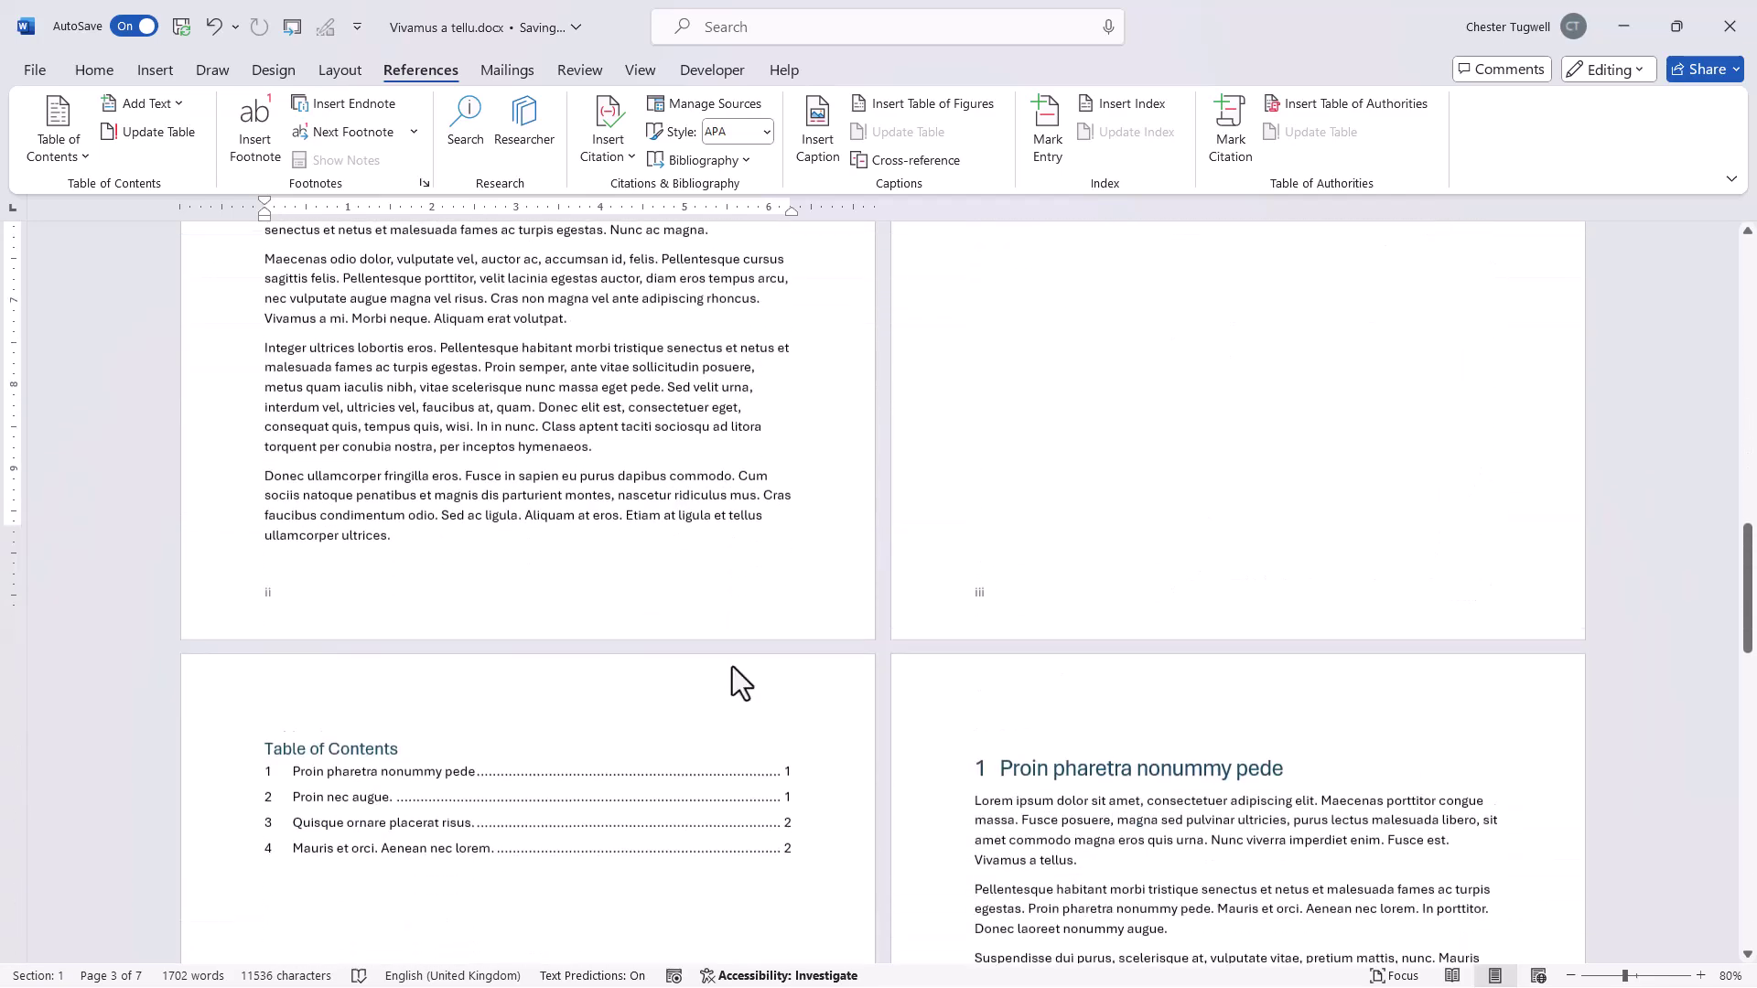
{"action": "left_click", "coordinate": [729, 666]}
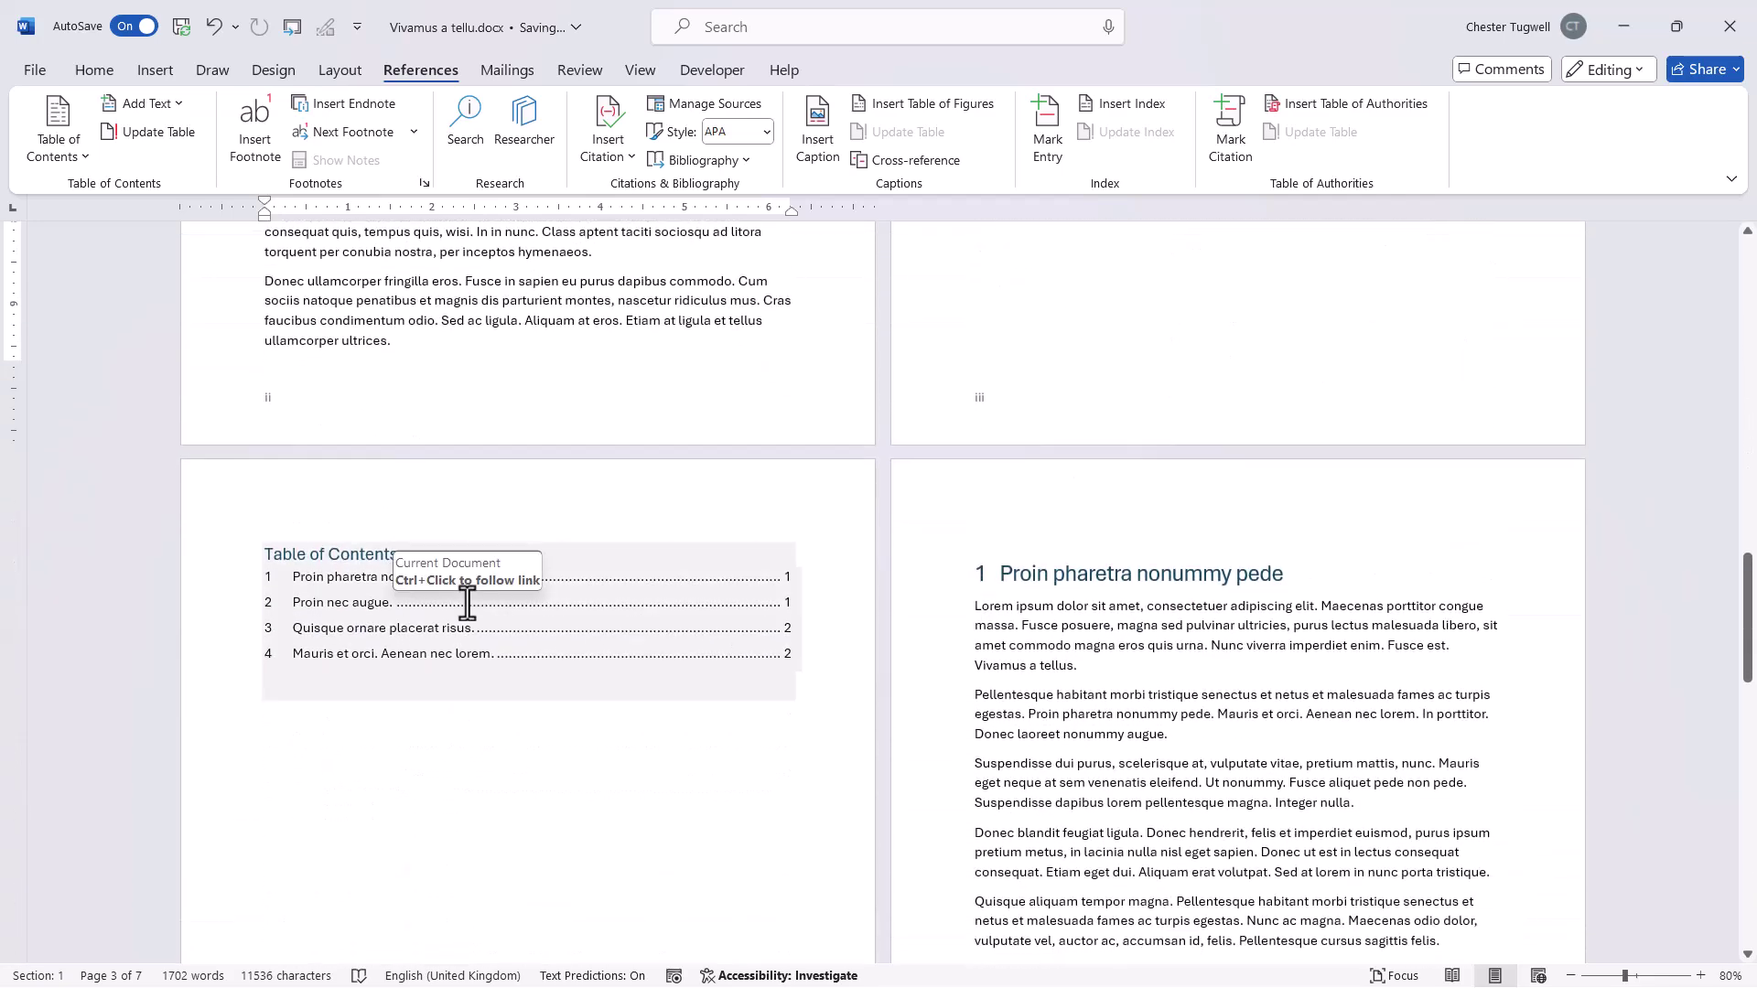
{"action": "right_click", "coordinate": [467, 603]}
{"action": "left_click", "coordinate": [552, 793]}
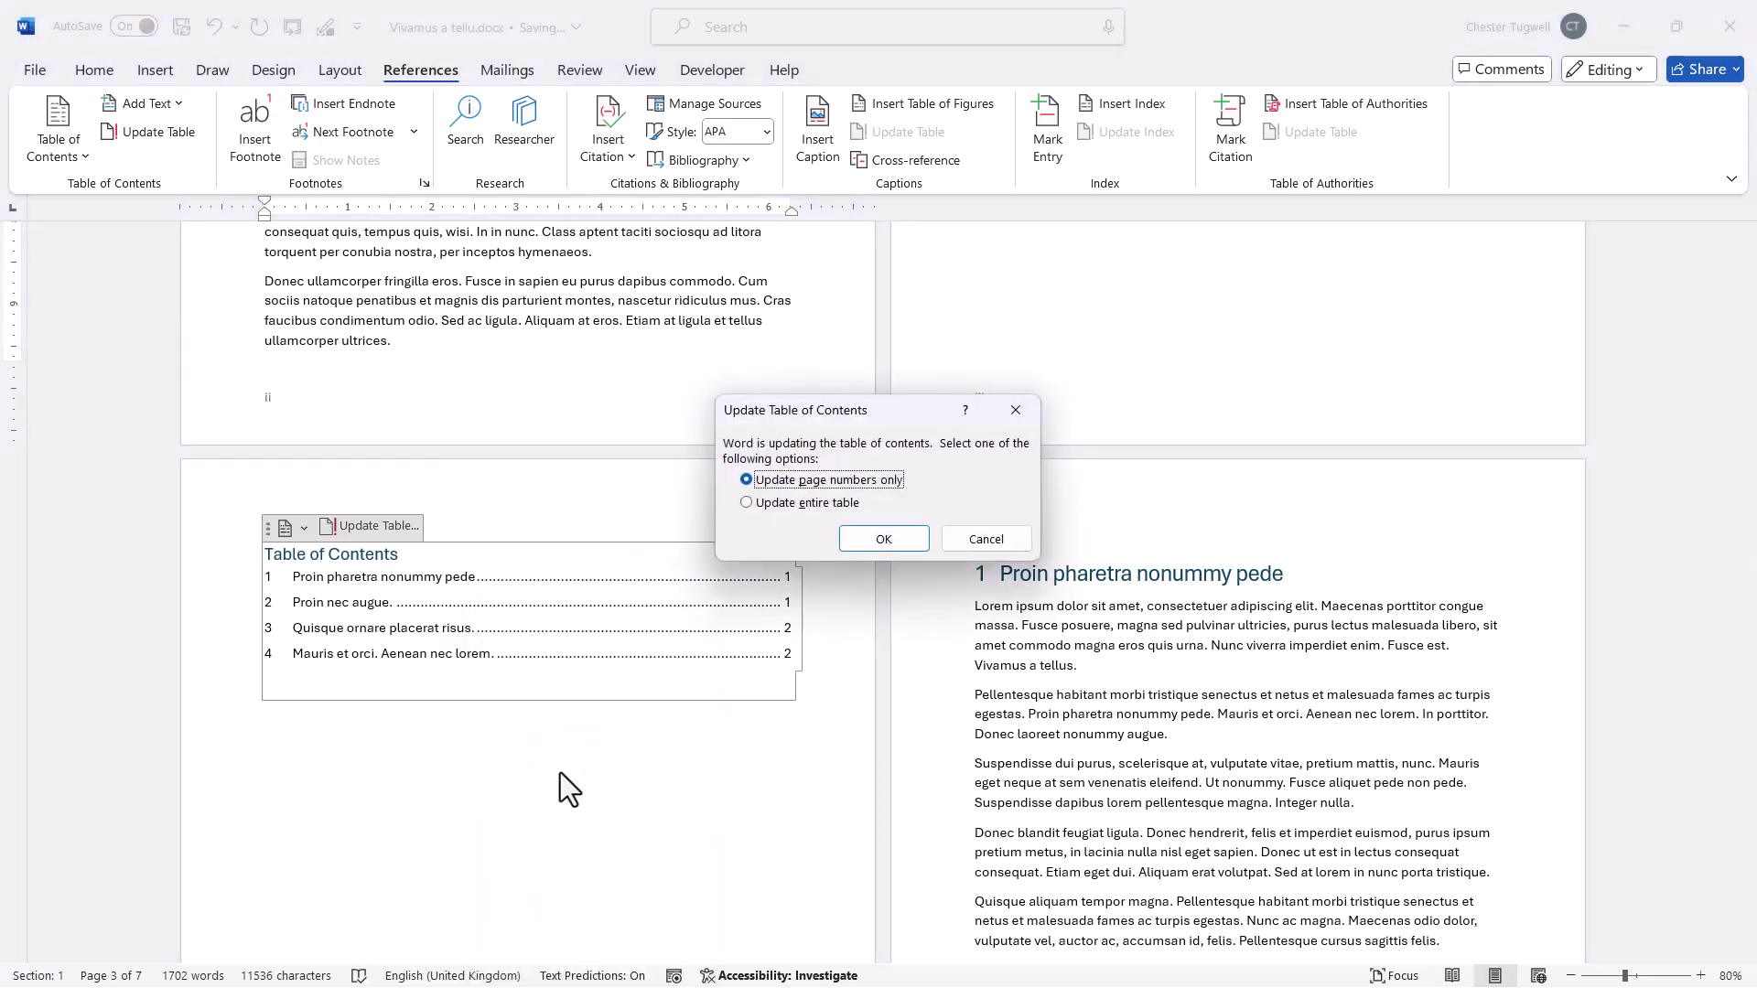
{"action": "left_click", "coordinate": [803, 501]}
{"action": "left_click", "coordinate": [877, 538]}
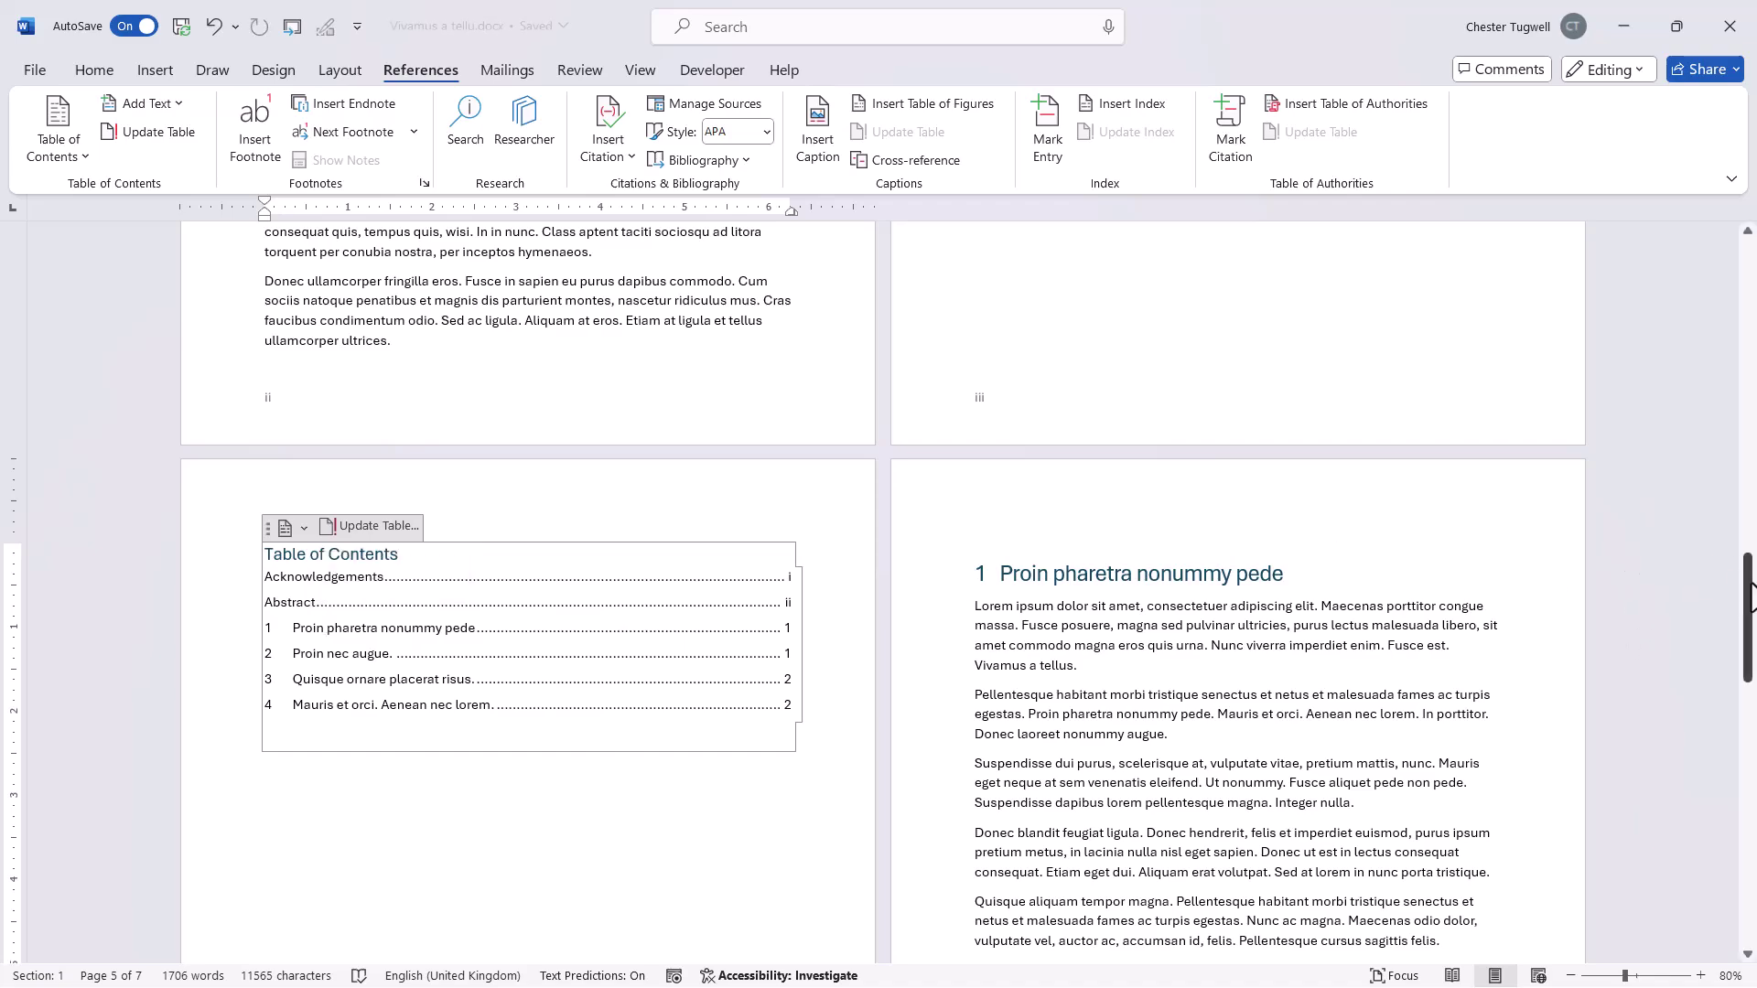
{"action": "left_click_drag", "start_coordinate": [1747, 590], "coordinate": [1749, 295]}
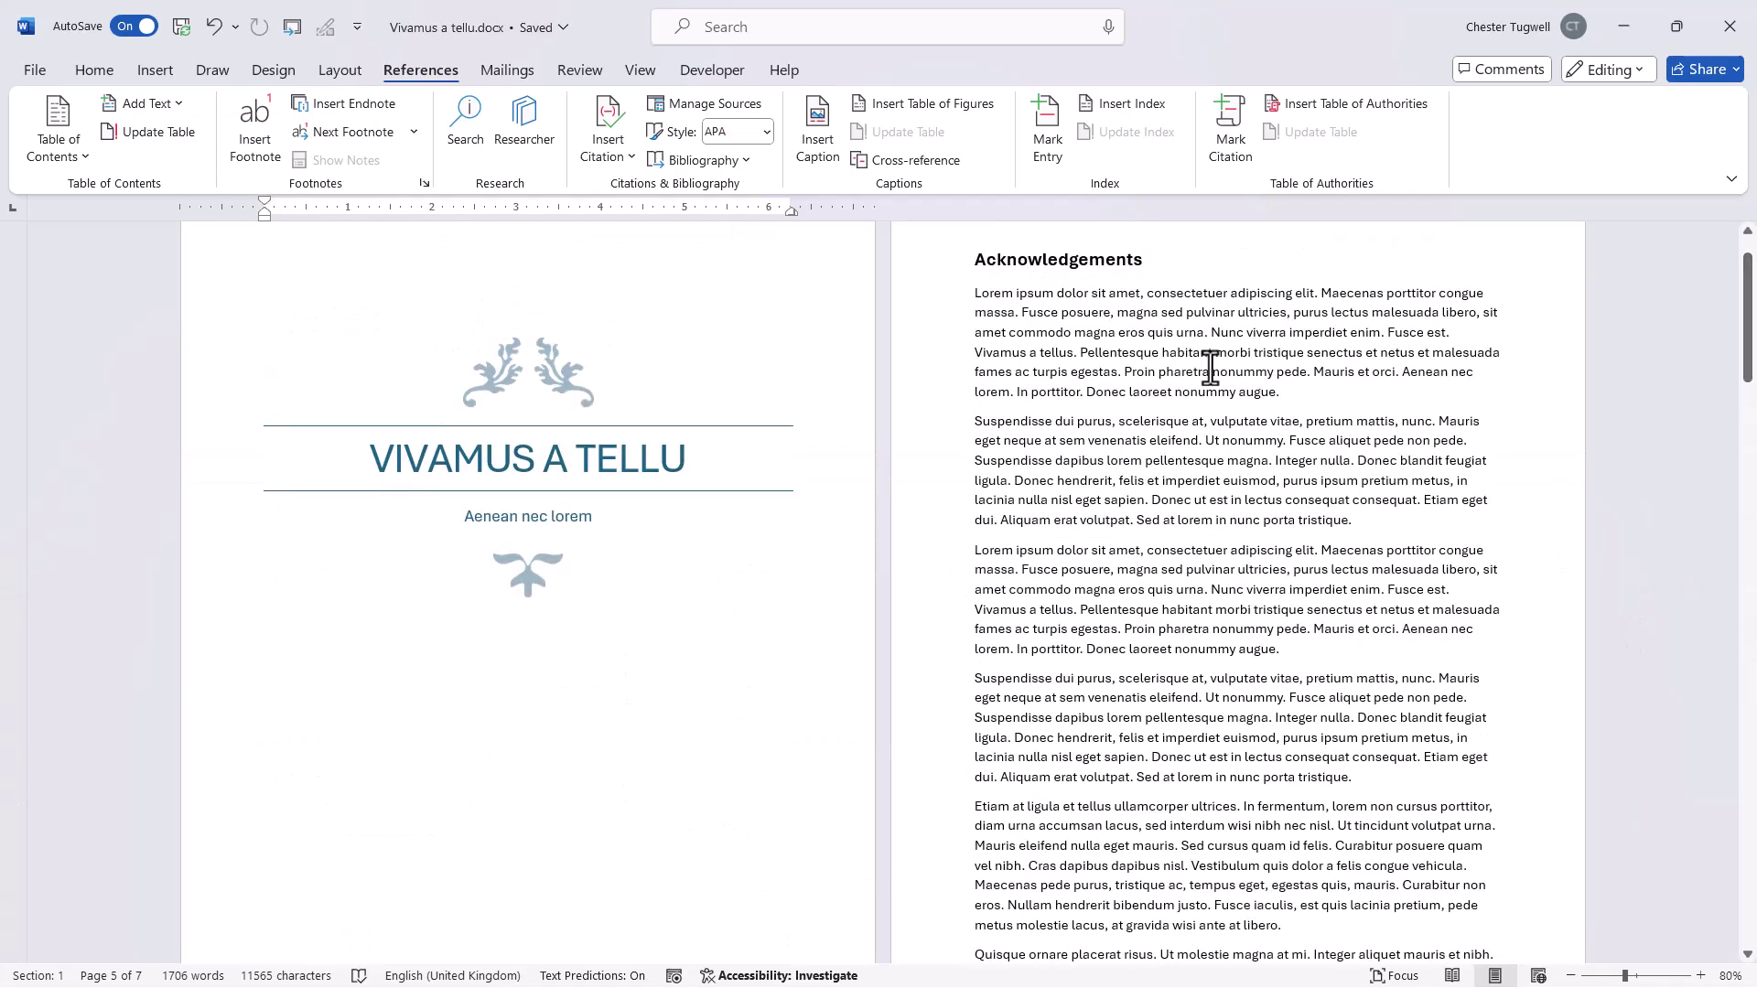
Step: Modify the Pre TOC style to use lowercase roman numbering in the i., ii., iii. format
{"action": "scroll", "coordinate": [1055, 398], "scroll_direction": "up", "scroll_amount": 1}
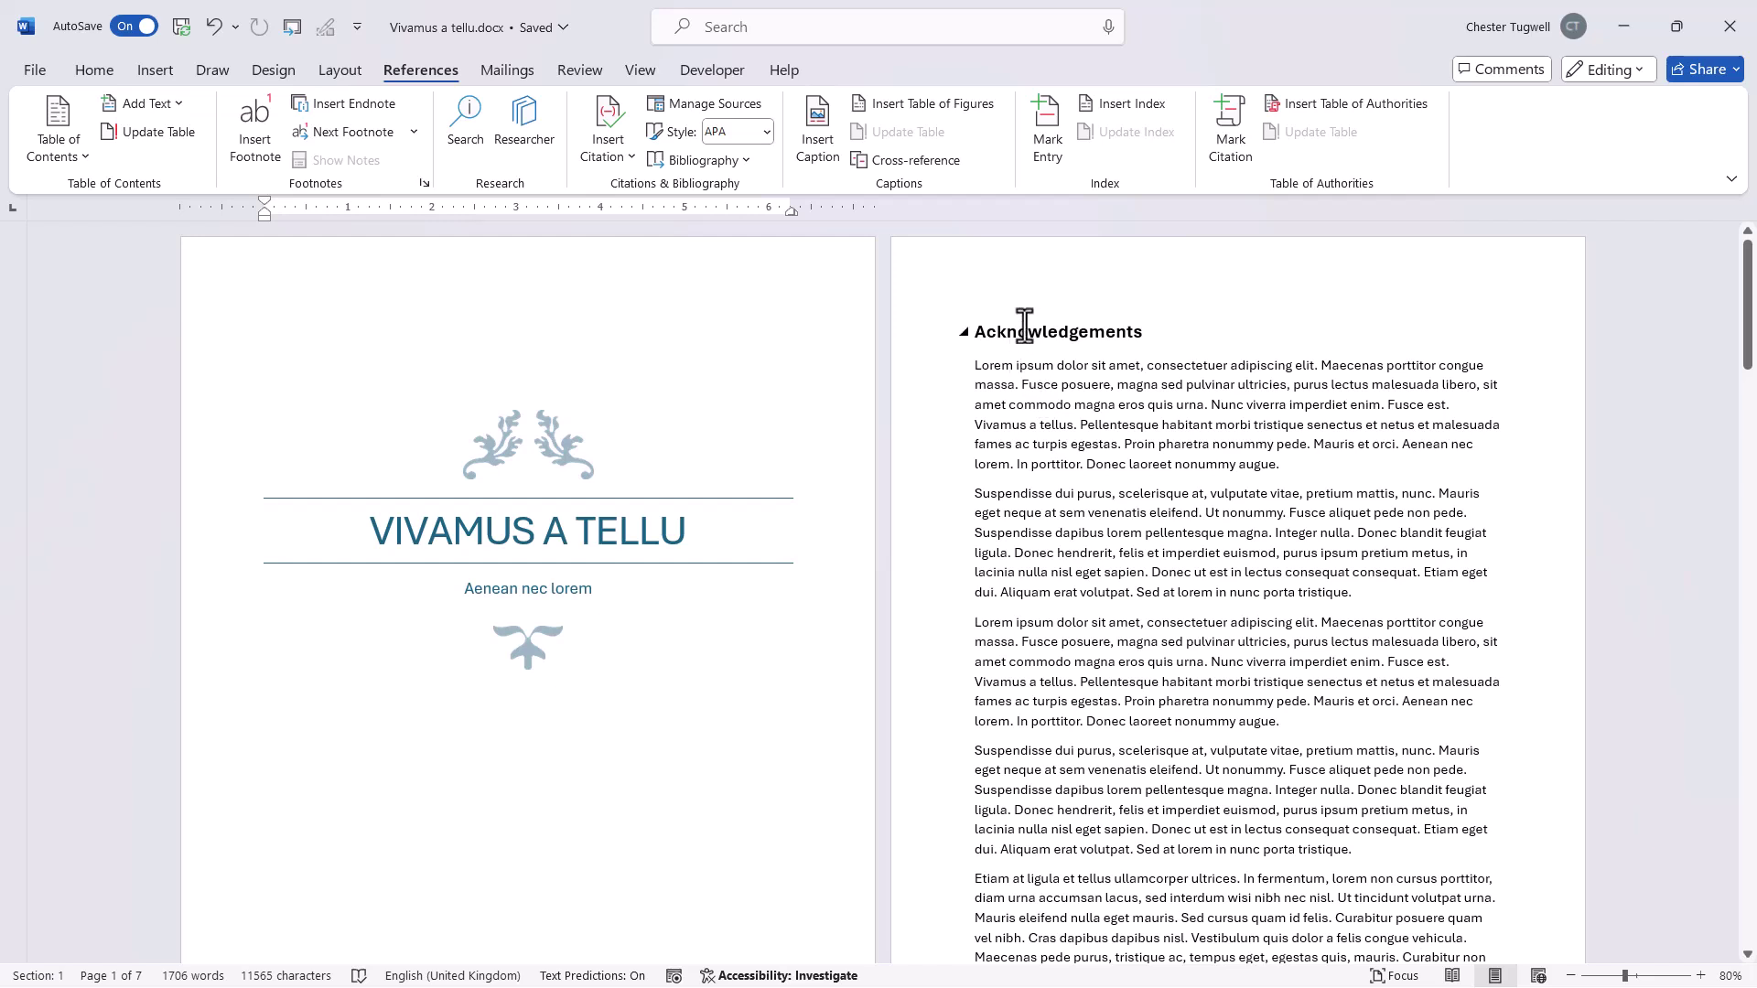
{"action": "left_click", "coordinate": [93, 73]}
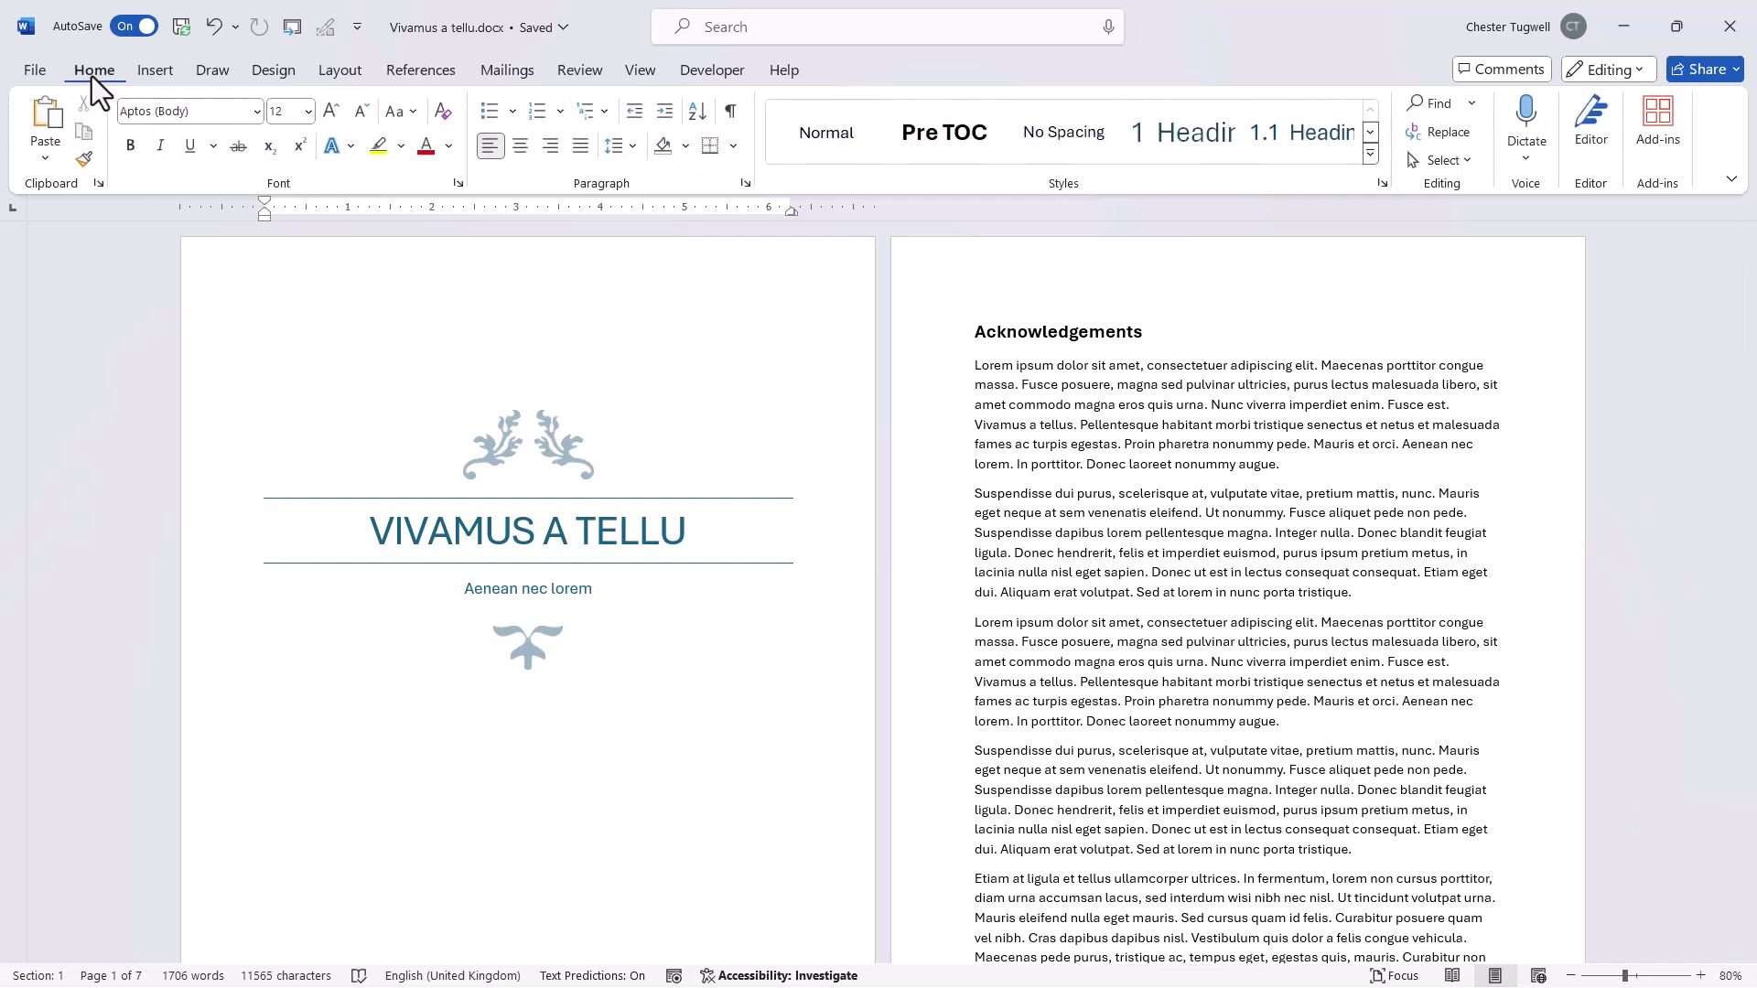
{"action": "left_click", "coordinate": [952, 147]}
{"action": "right_click", "coordinate": [951, 147]}
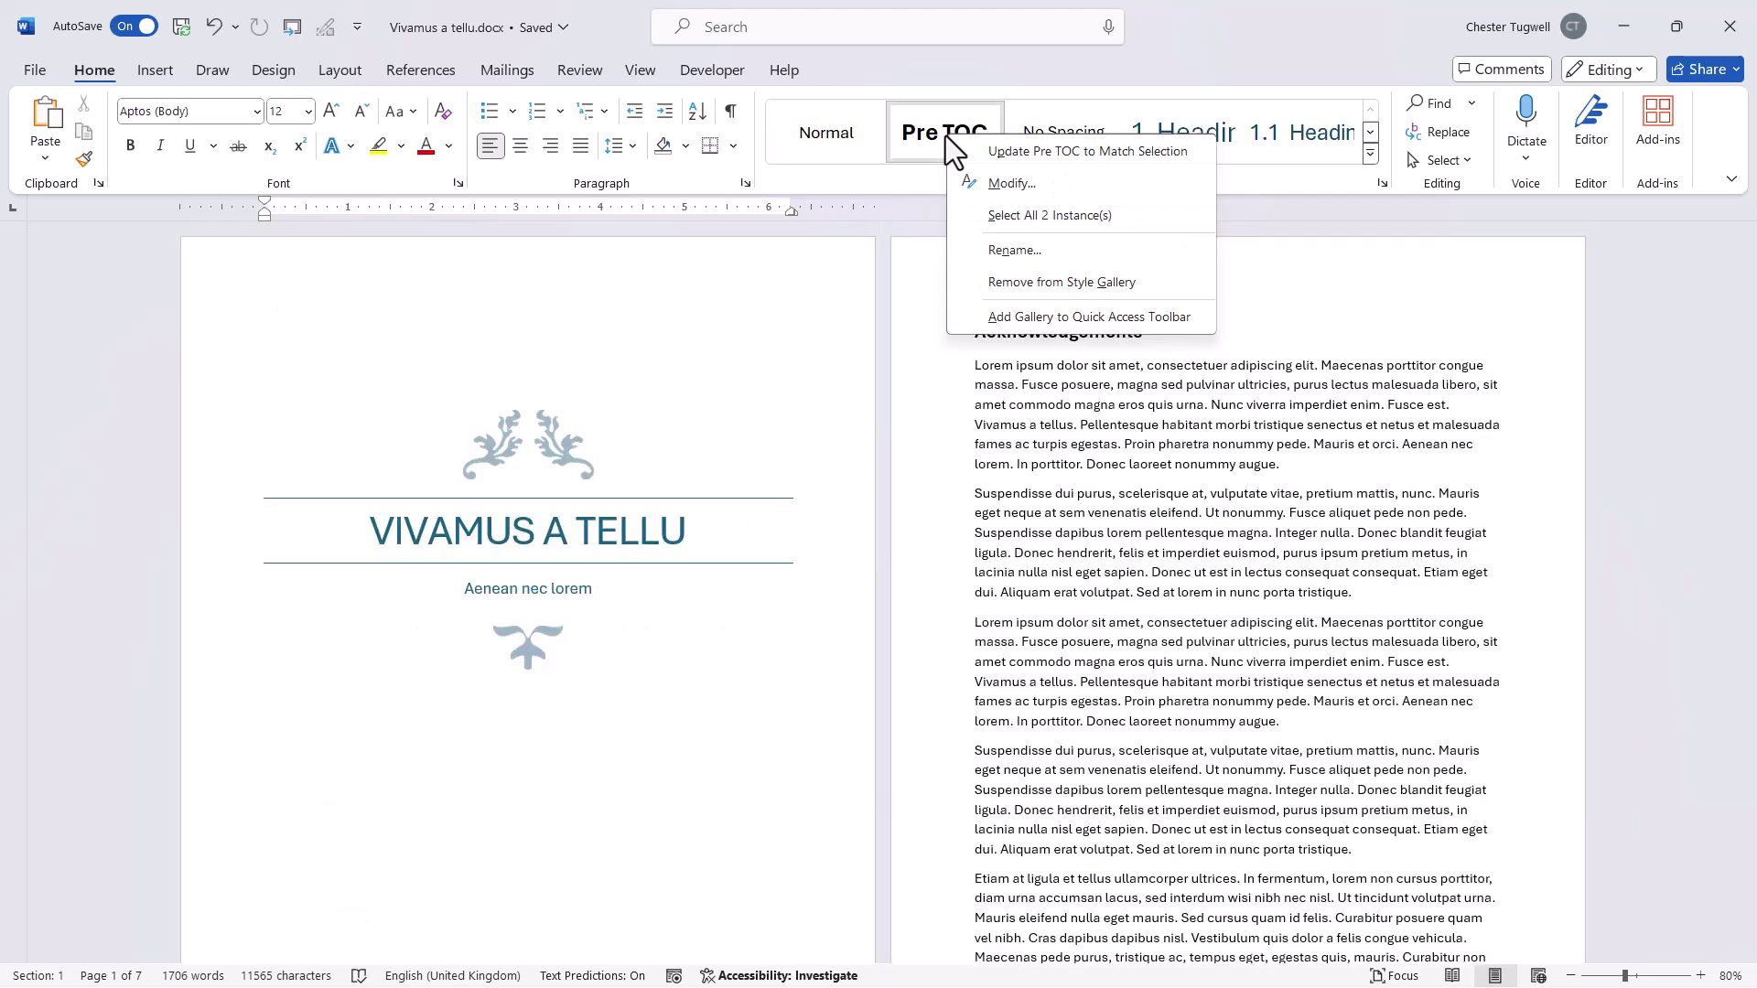
{"action": "left_click", "coordinate": [997, 179]}
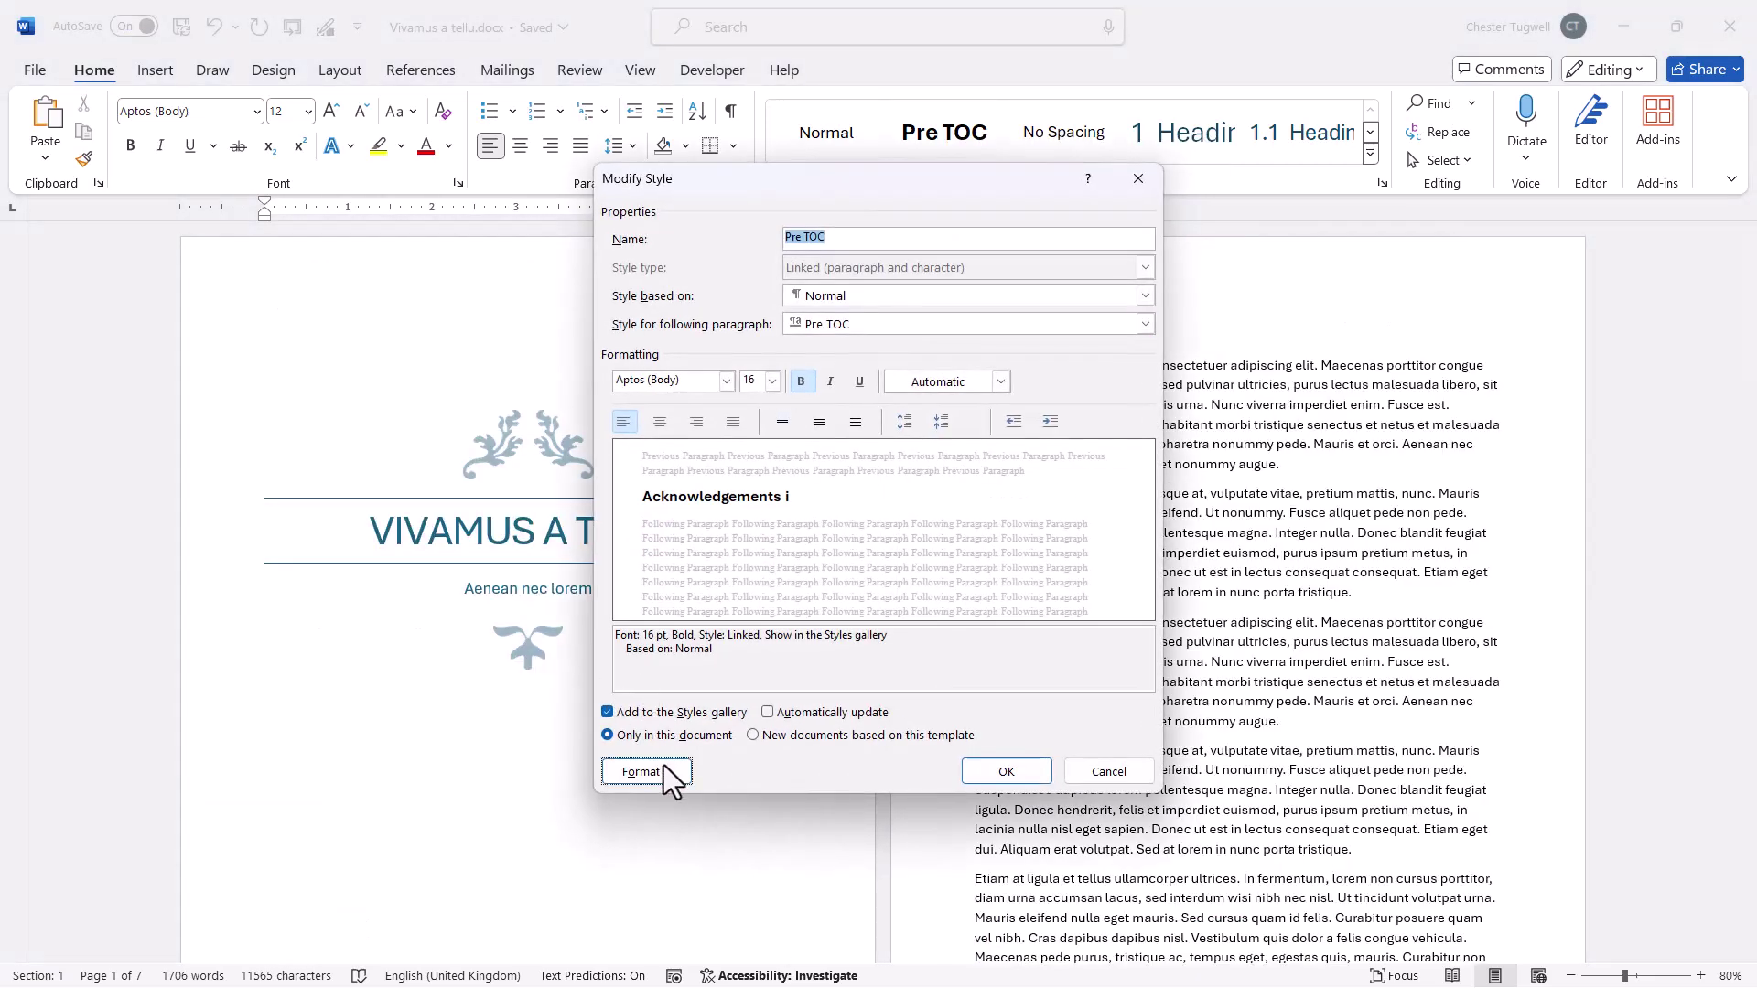
{"action": "left_click", "coordinate": [667, 765]}
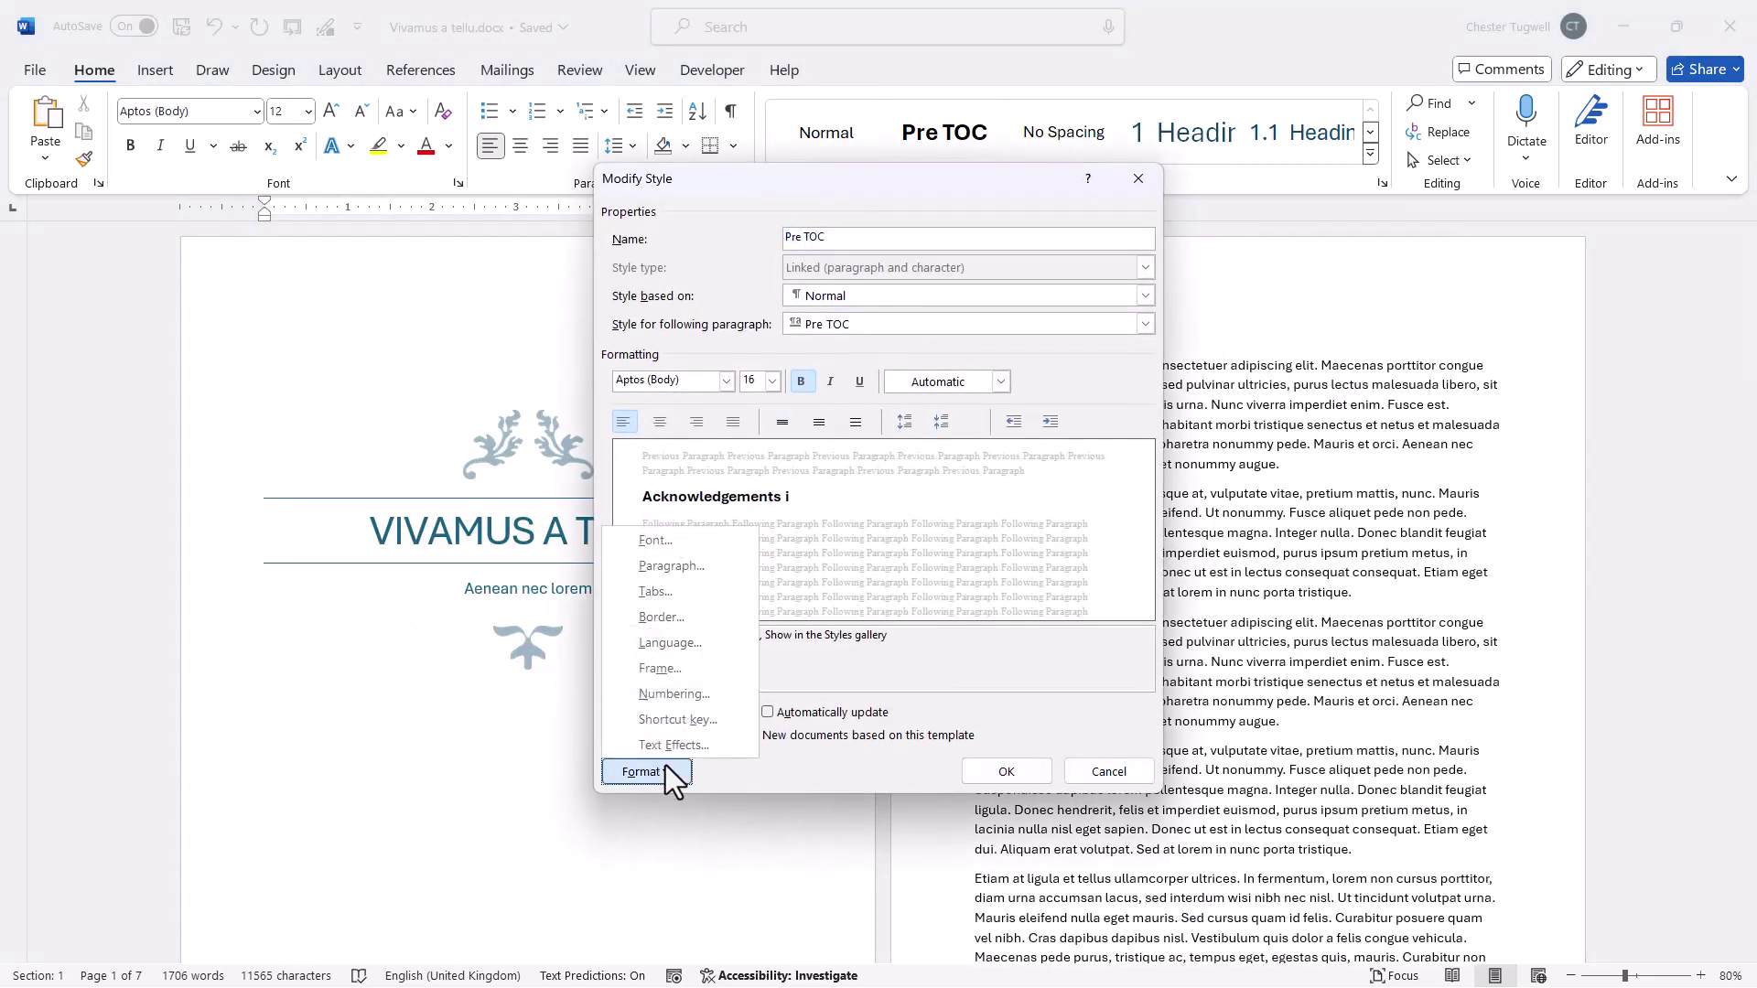
{"action": "left_click", "coordinate": [684, 691]}
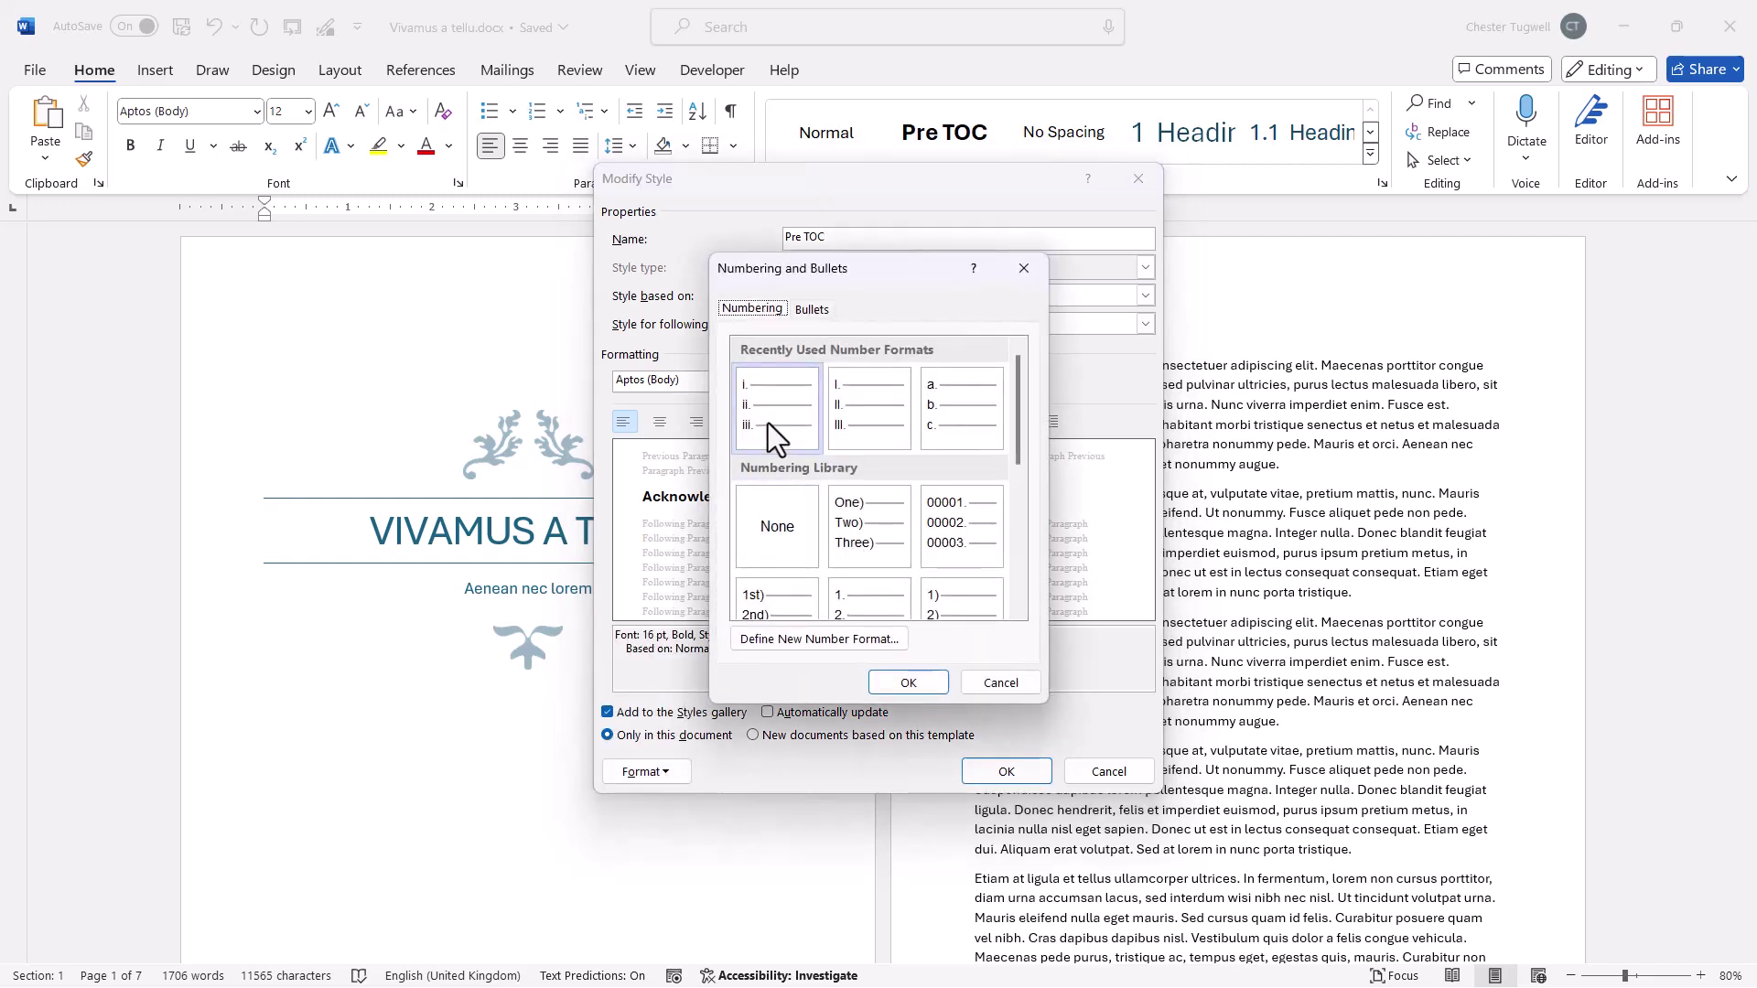
{"action": "left_click", "coordinate": [799, 441]}
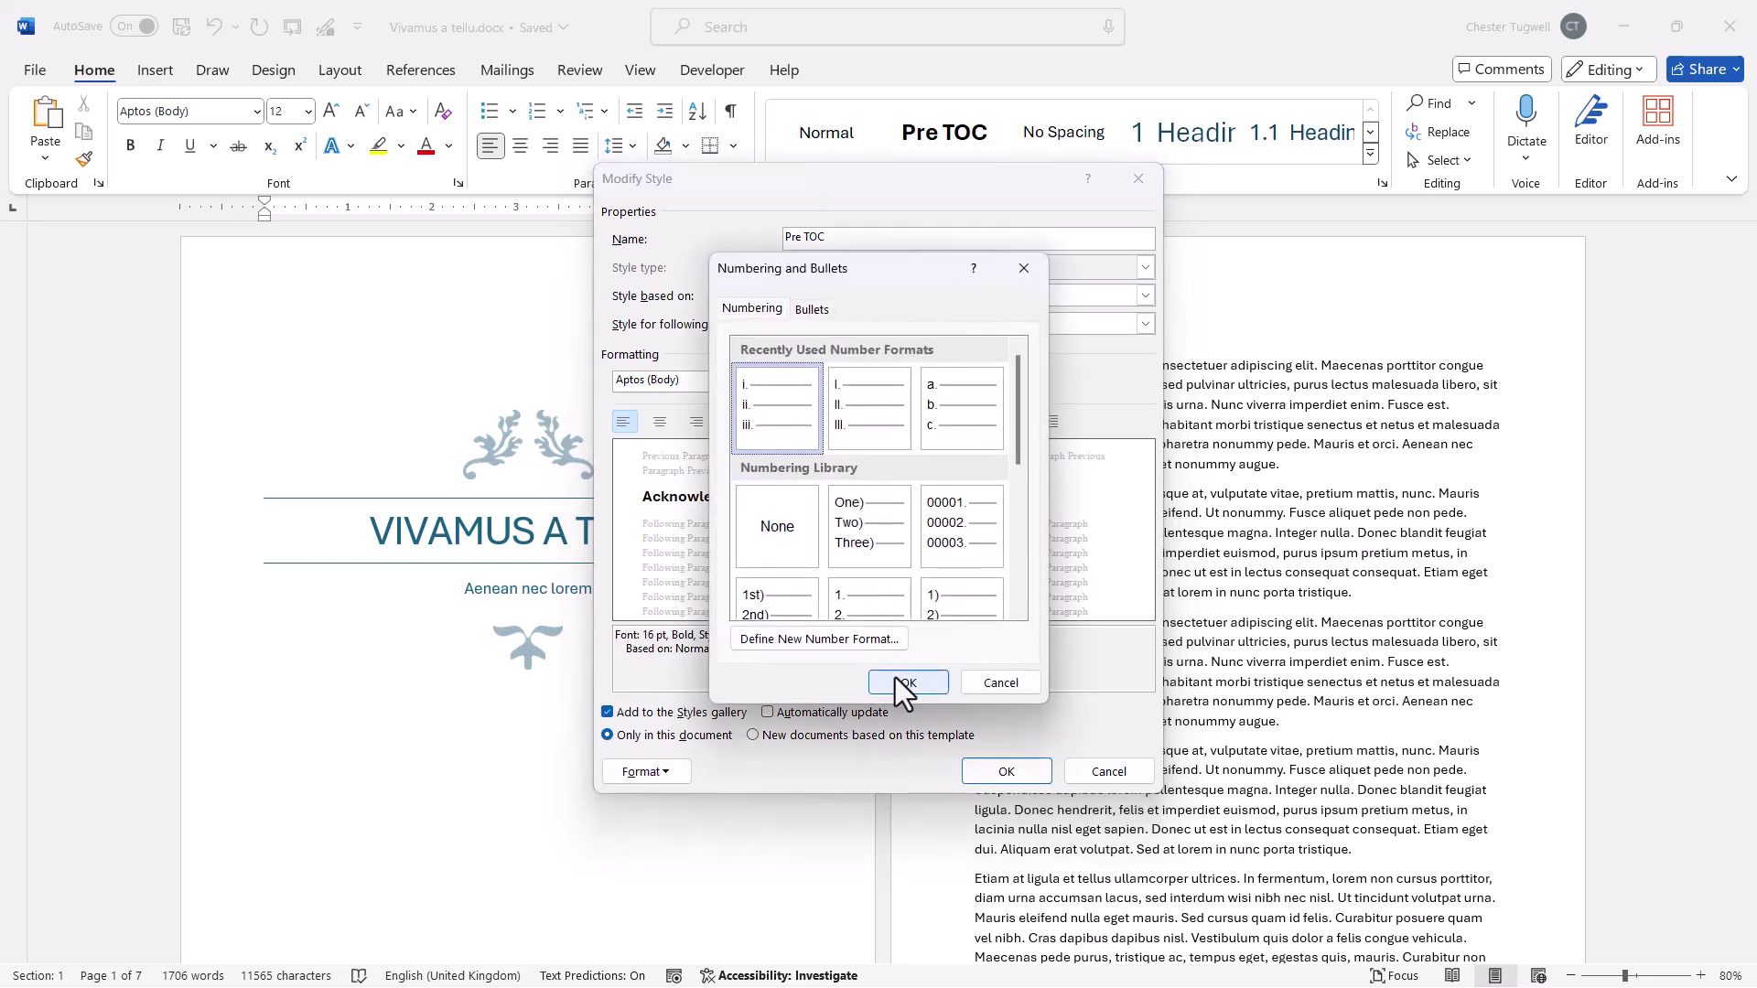
{"action": "left_click", "coordinate": [895, 679]}
{"action": "left_click", "coordinate": [996, 765]}
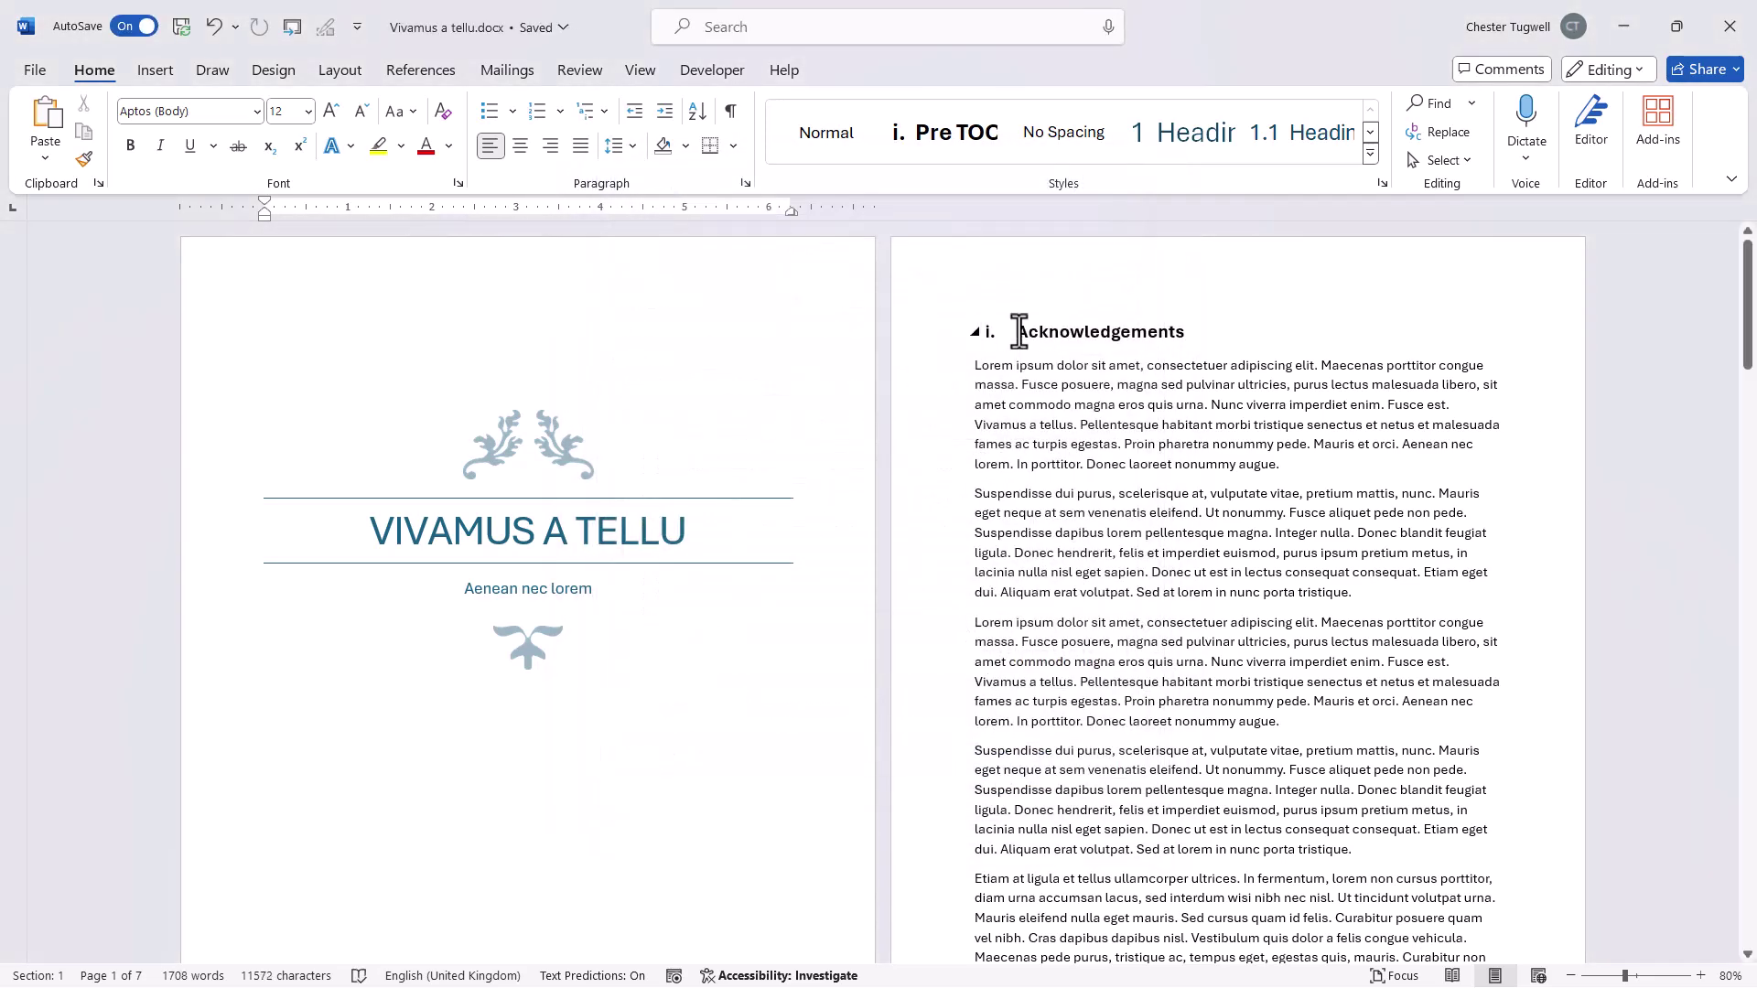
Step: Update the entire table of contents to list 'i. Acknowledgements' and 'ii. Abstract' above chapters 1–4
{"action": "scroll", "coordinate": [992, 580], "scroll_direction": "down", "scroll_amount": 6}
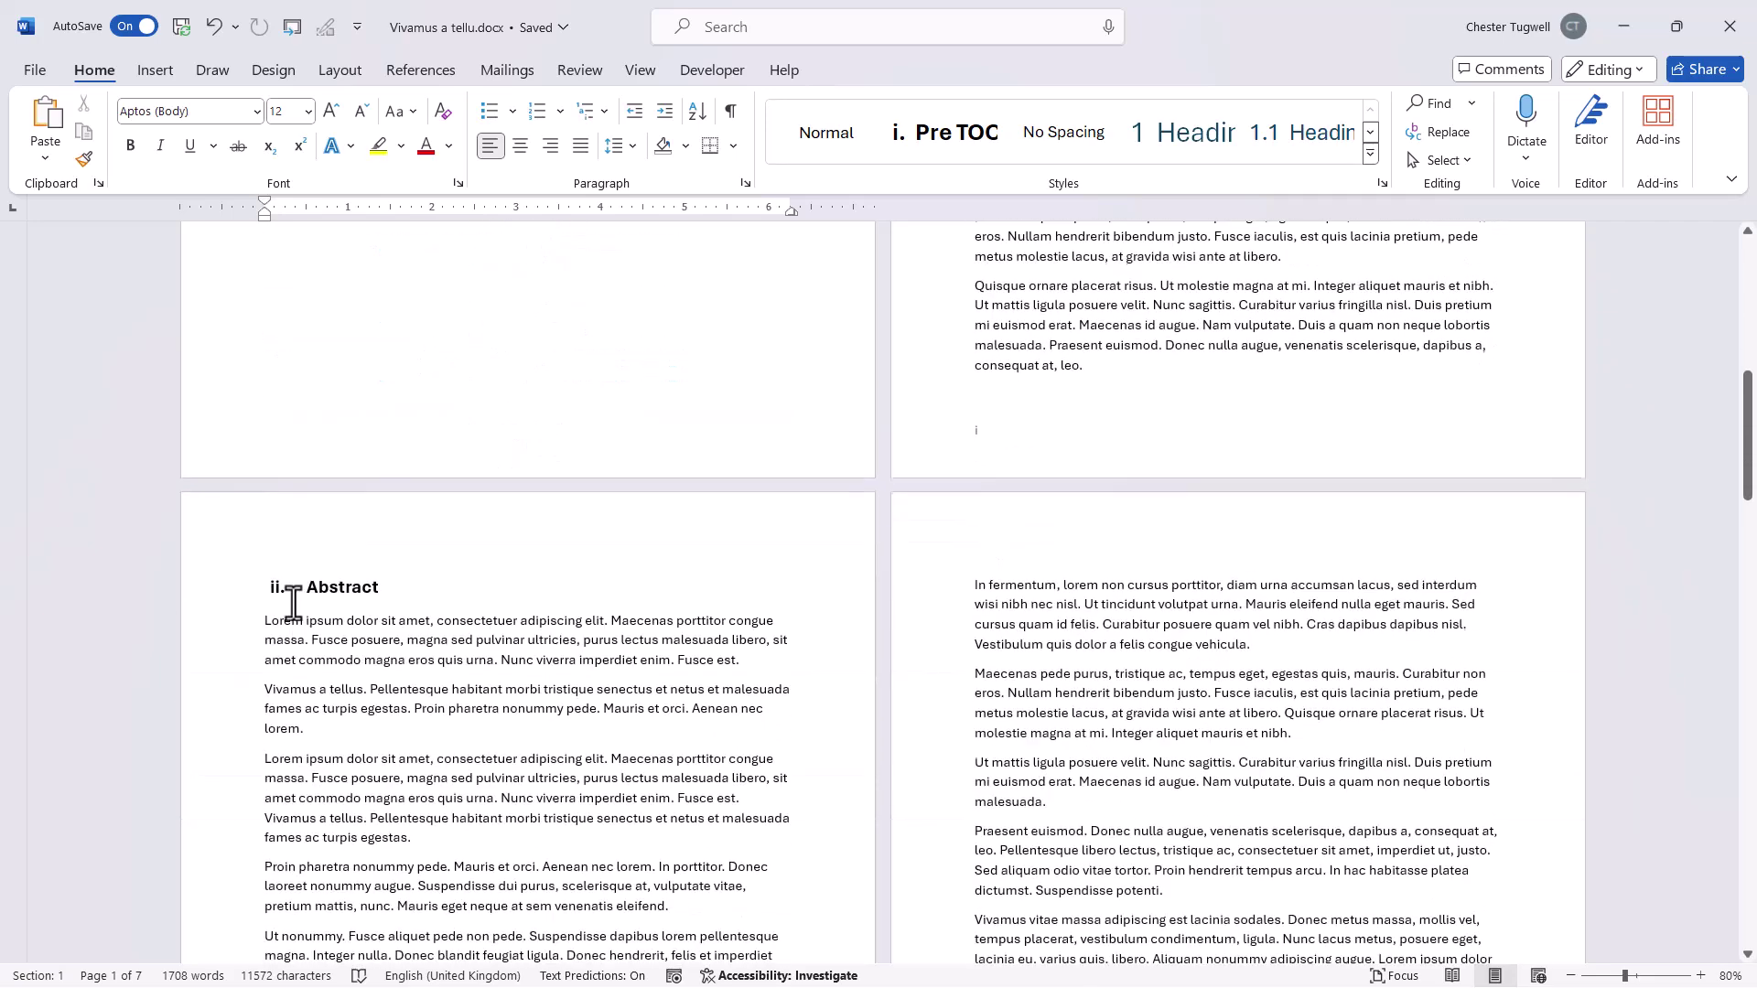
{"action": "scroll", "coordinate": [371, 646], "scroll_direction": "down", "scroll_amount": 10}
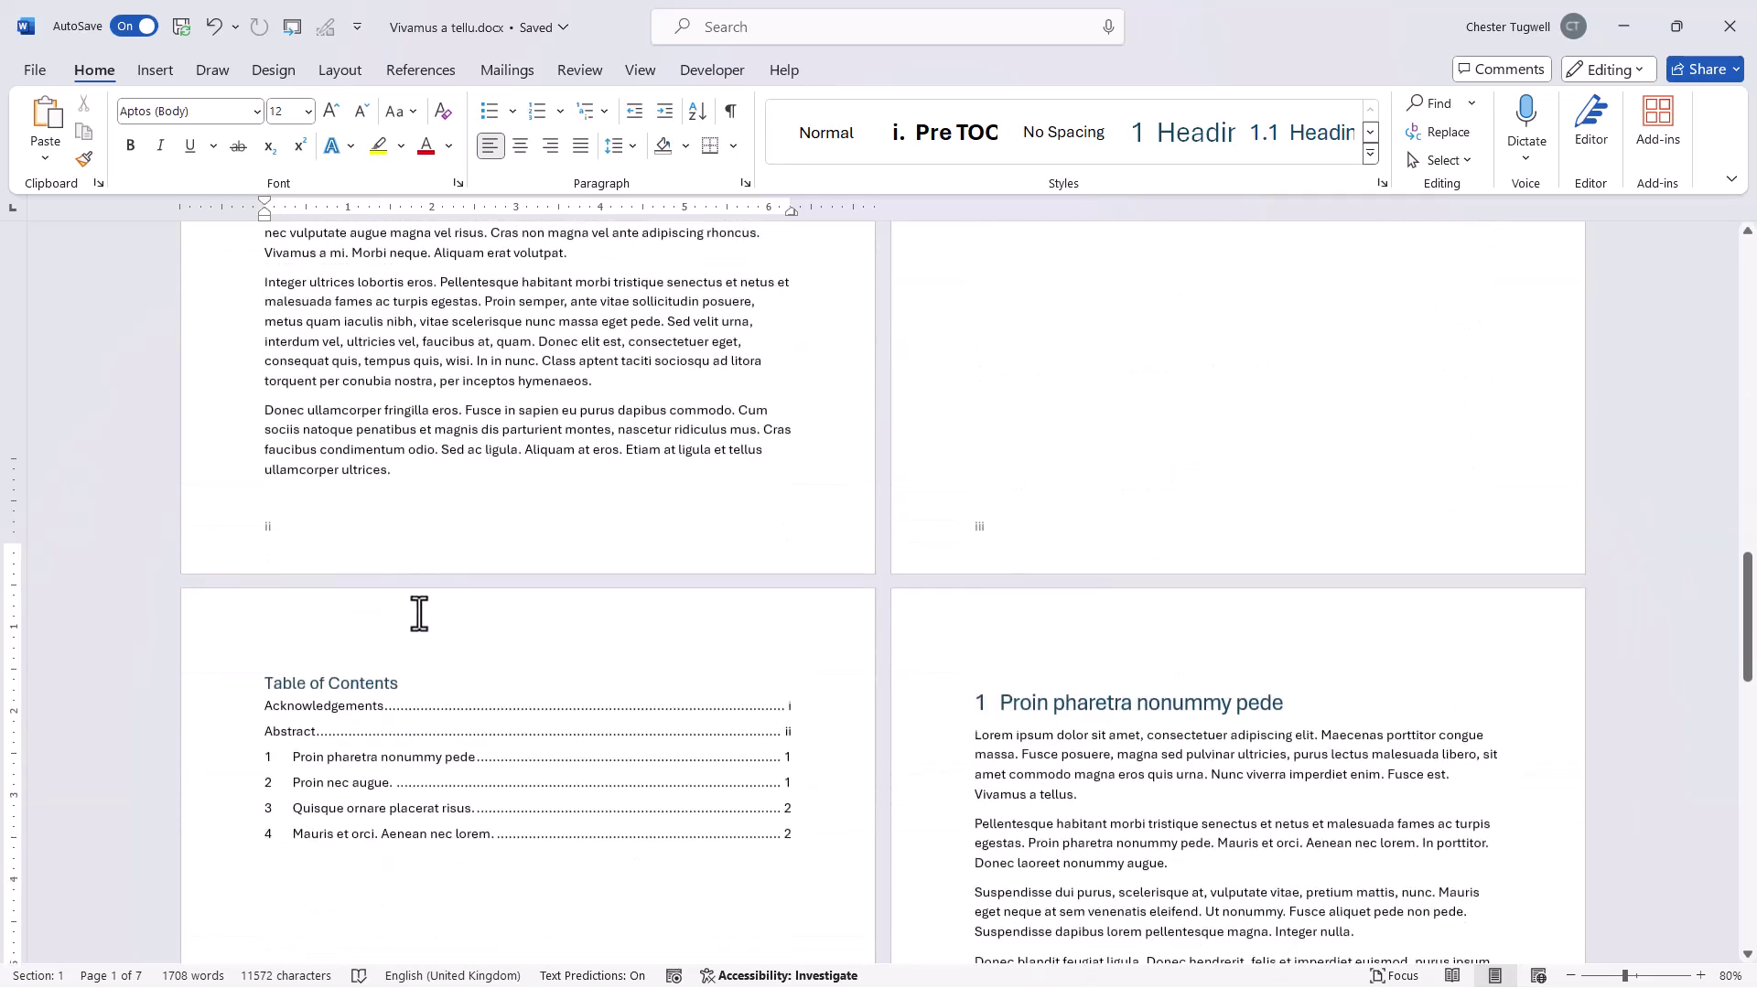
{"action": "scroll", "coordinate": [419, 613], "scroll_direction": "down", "scroll_amount": 2}
{"action": "right_click", "coordinate": [455, 589]}
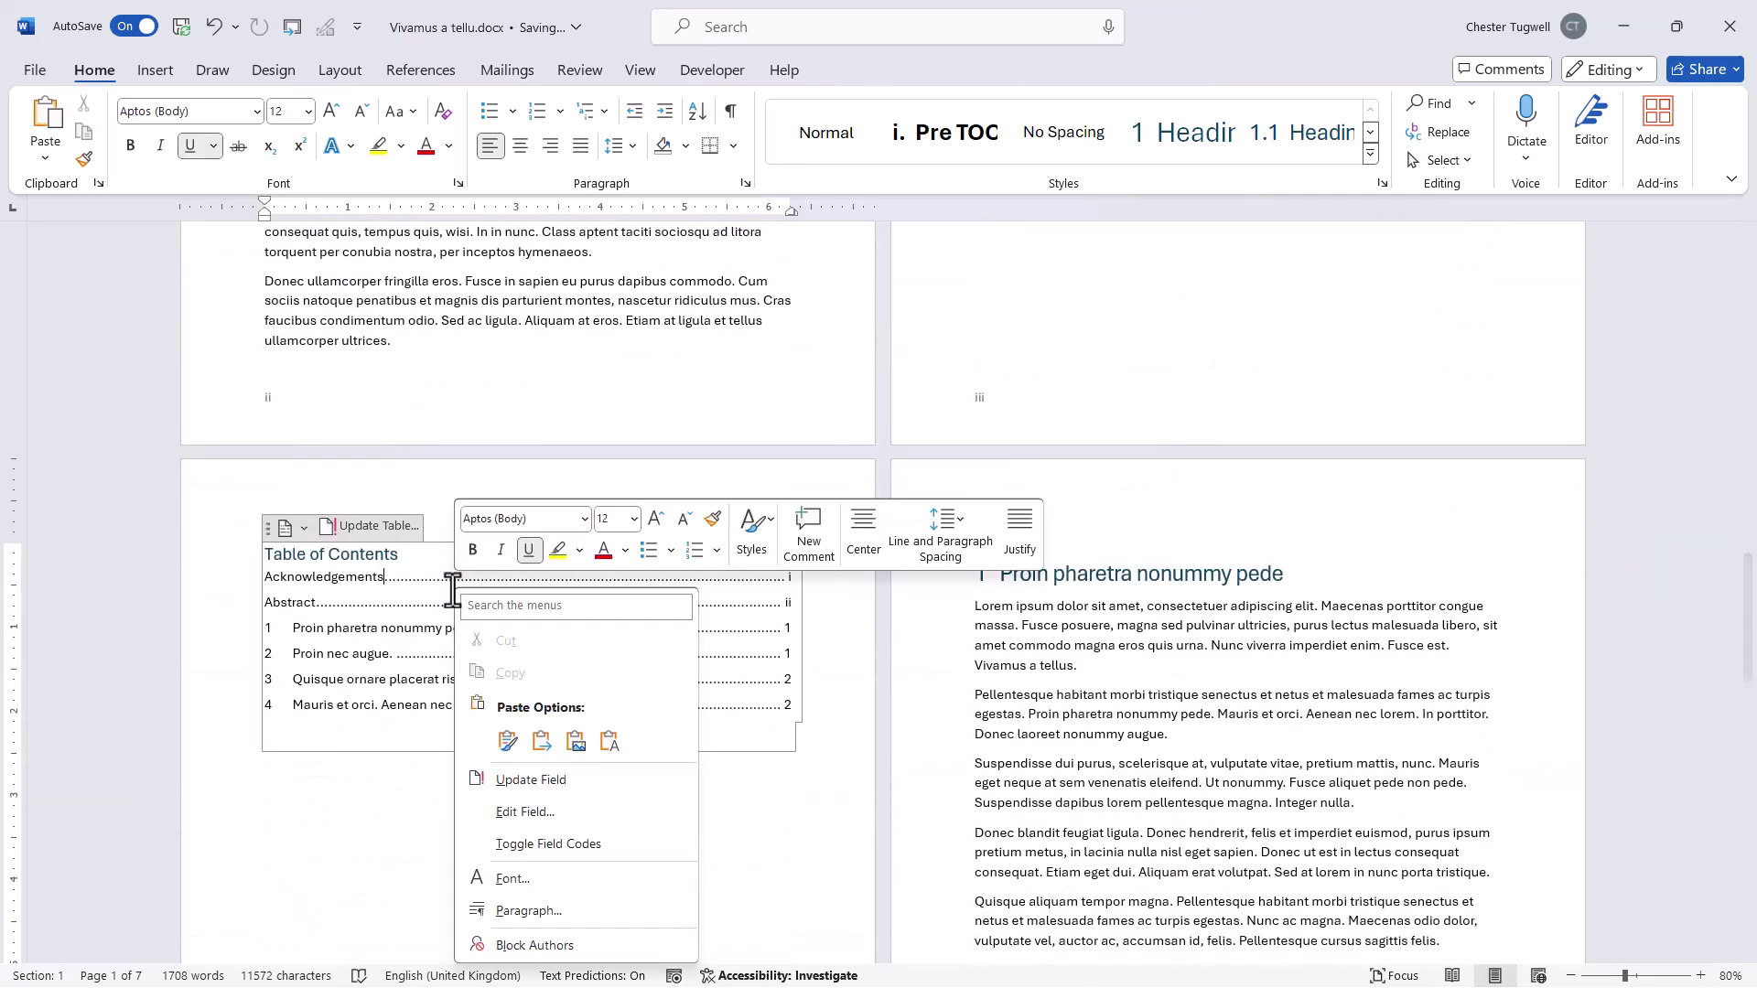
{"action": "left_click", "coordinate": [533, 782]}
{"action": "left_click", "coordinate": [791, 503]}
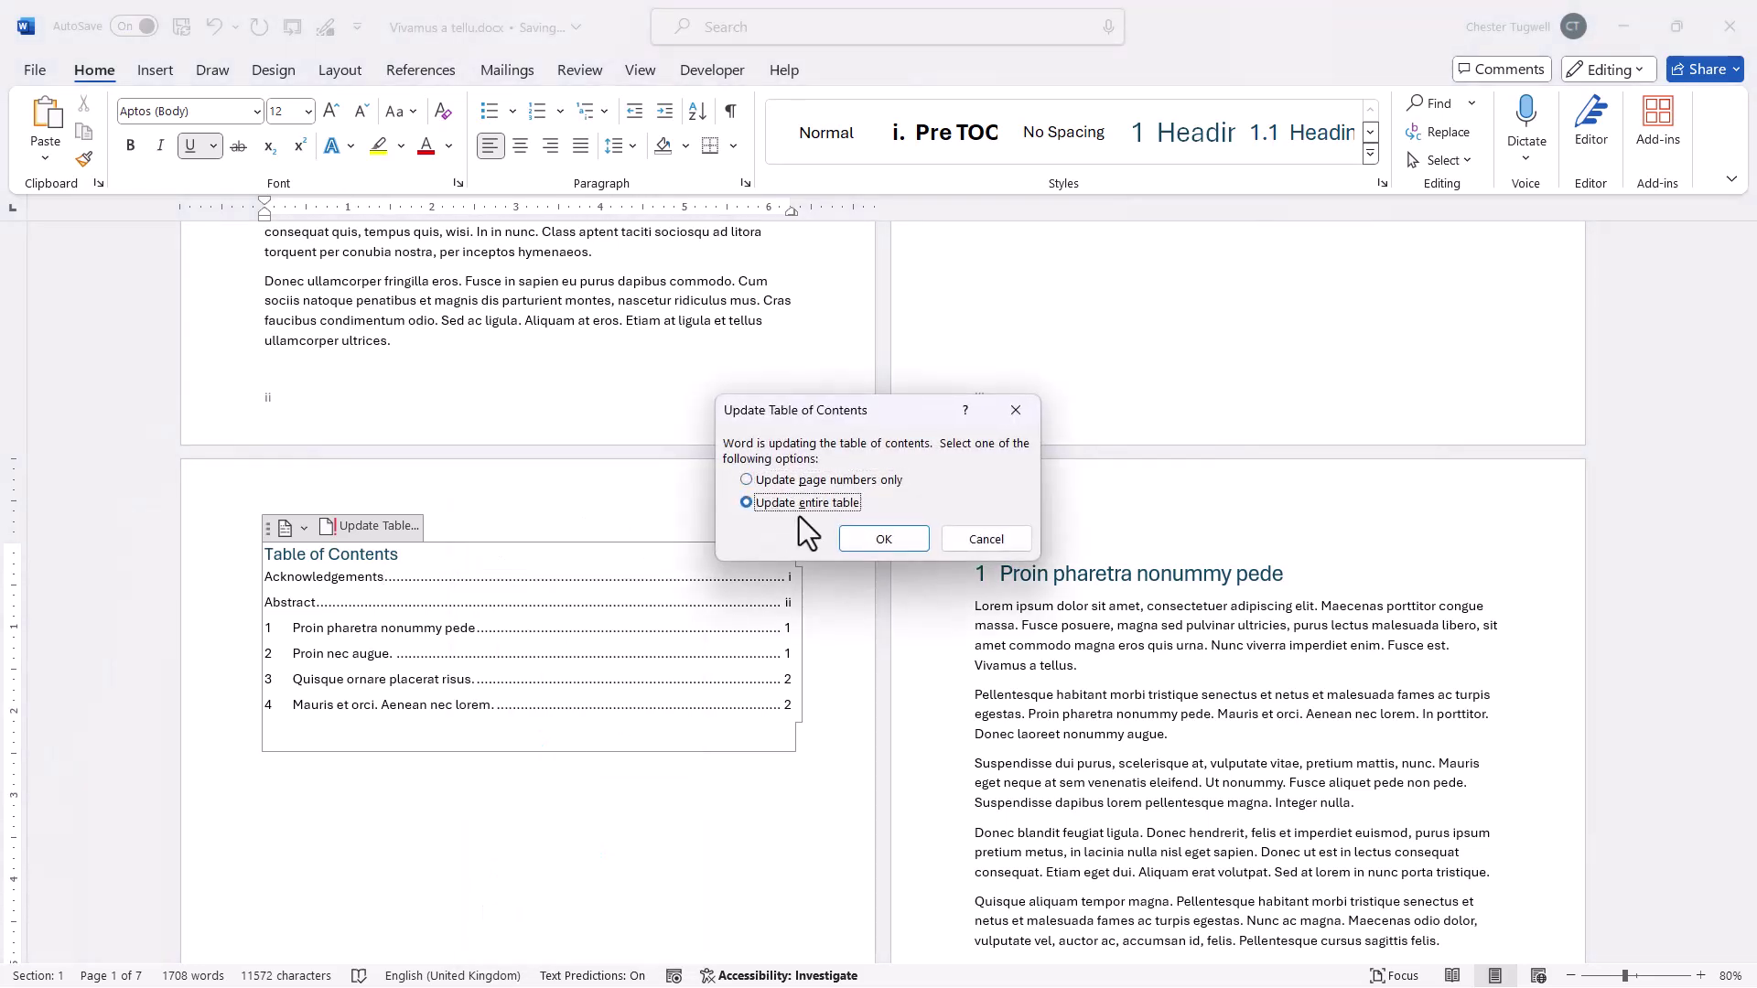
{"action": "left_click", "coordinate": [862, 535]}
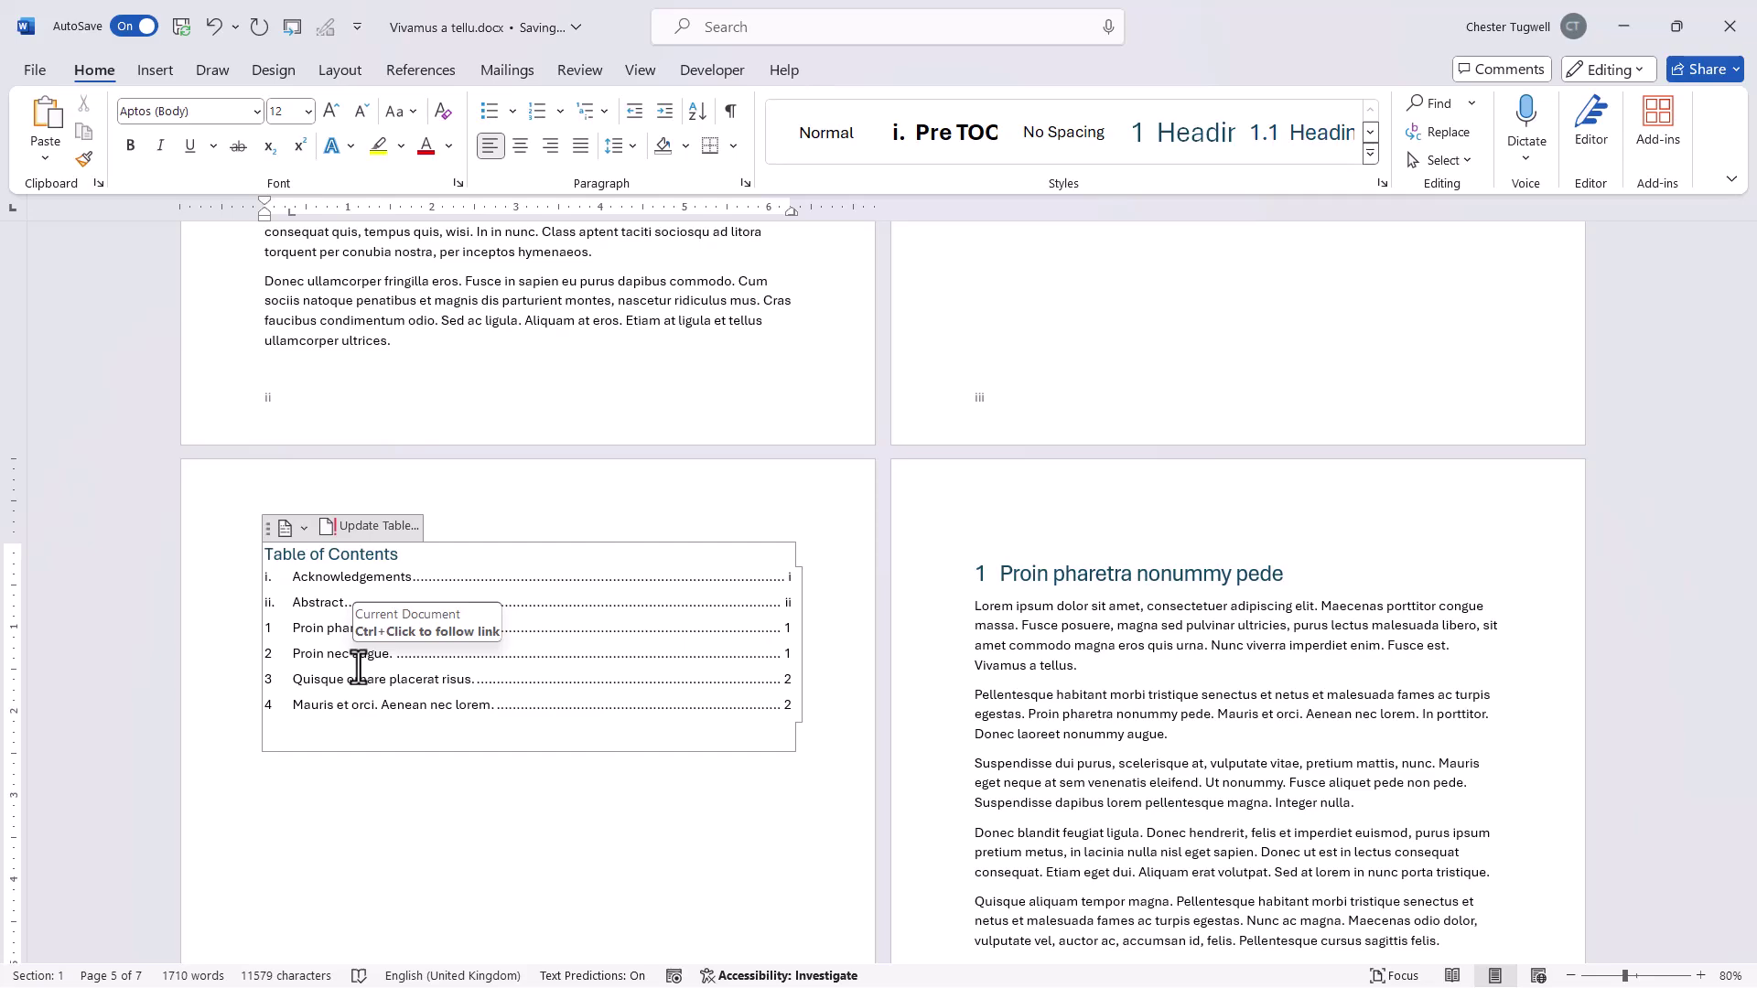
{"action": "scroll", "coordinate": [599, 334], "scroll_direction": "up", "scroll_amount": 3}
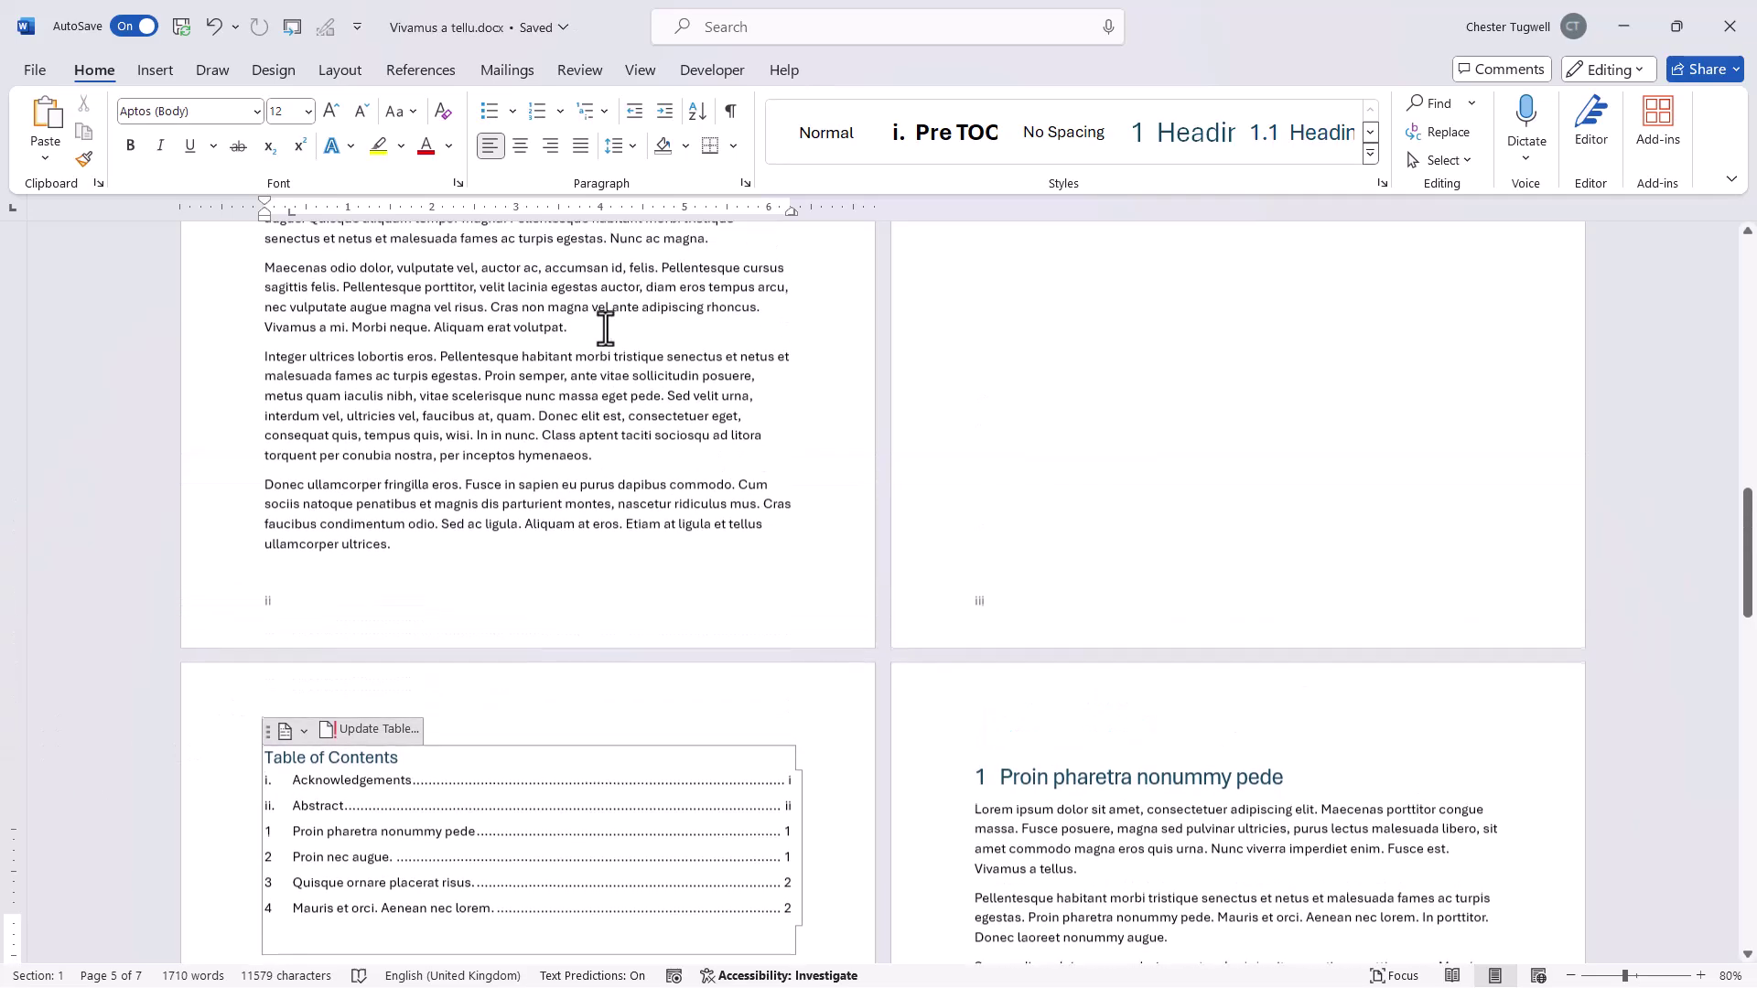
{"action": "scroll", "coordinate": [605, 326], "scroll_direction": "up", "scroll_amount": 8}
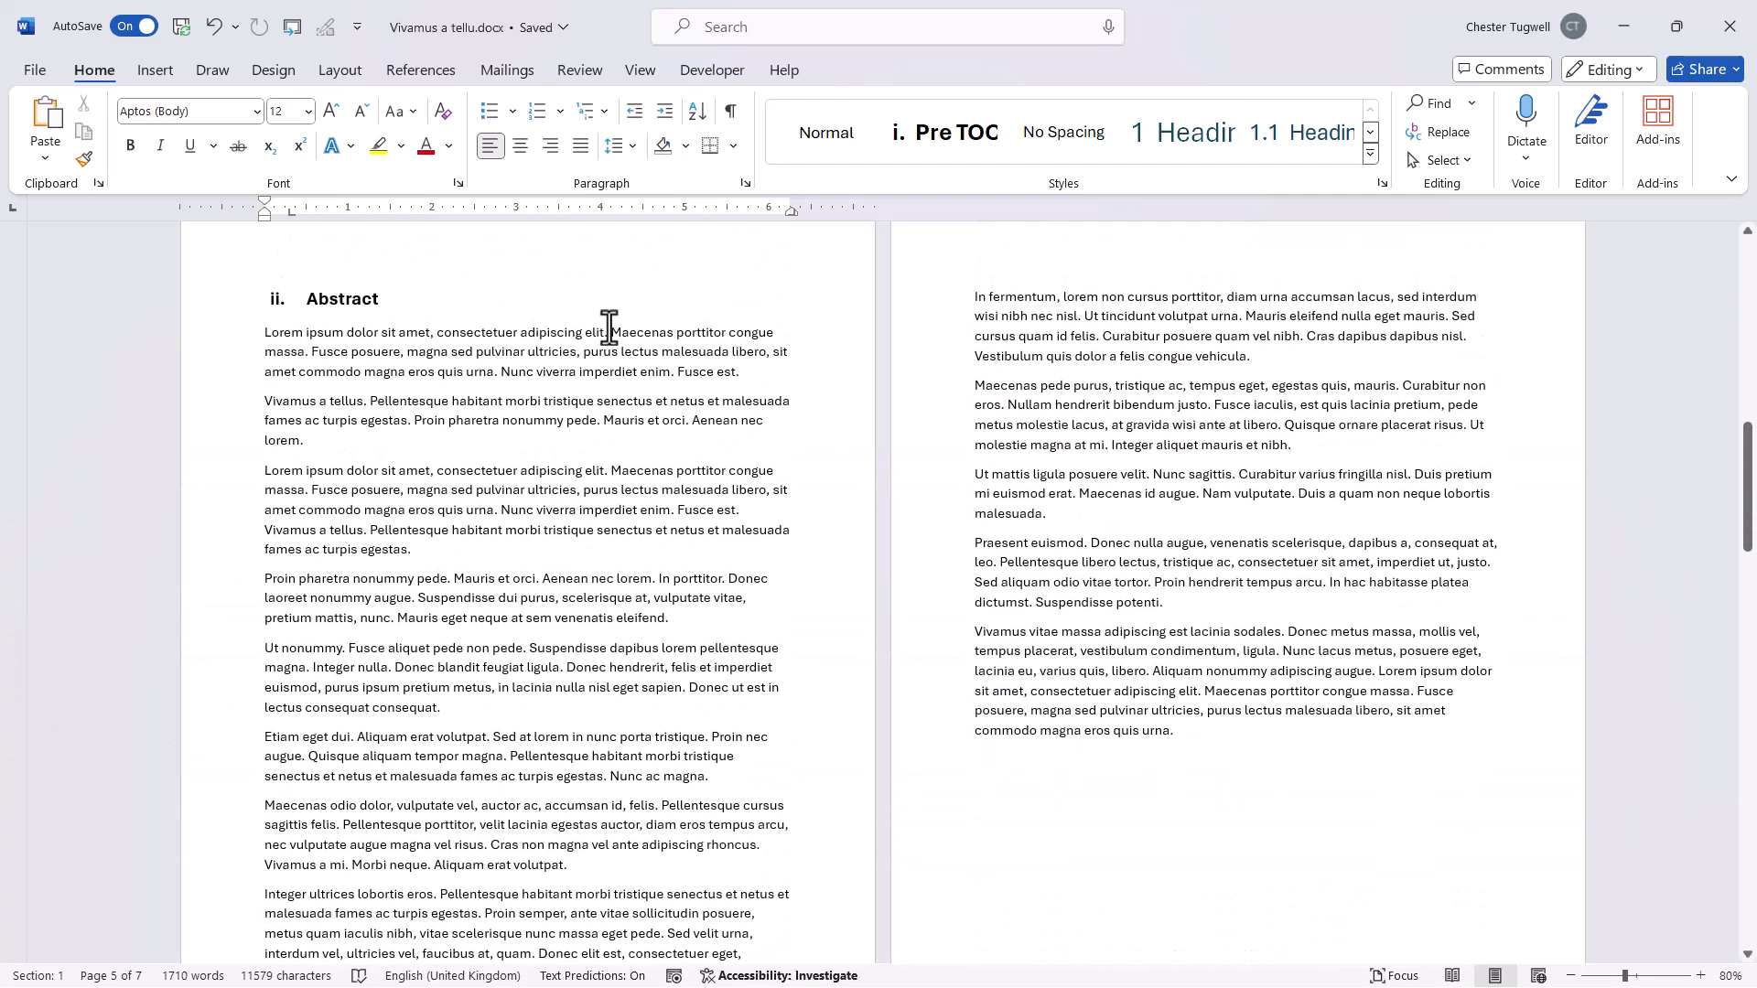